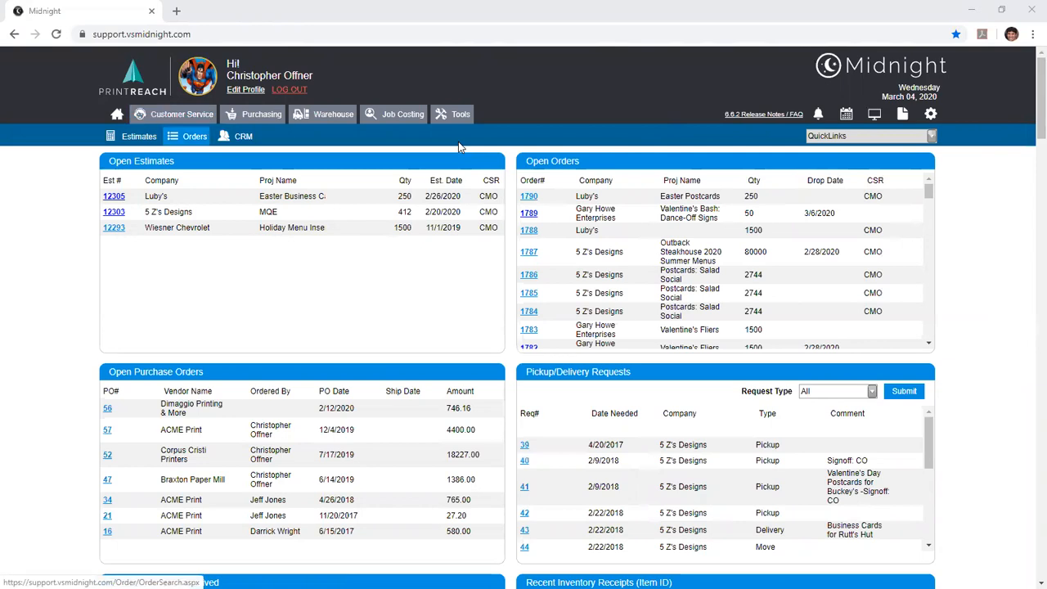
- Open the order search and filter the orders by customer "5" and project "Post"
click(188, 137)
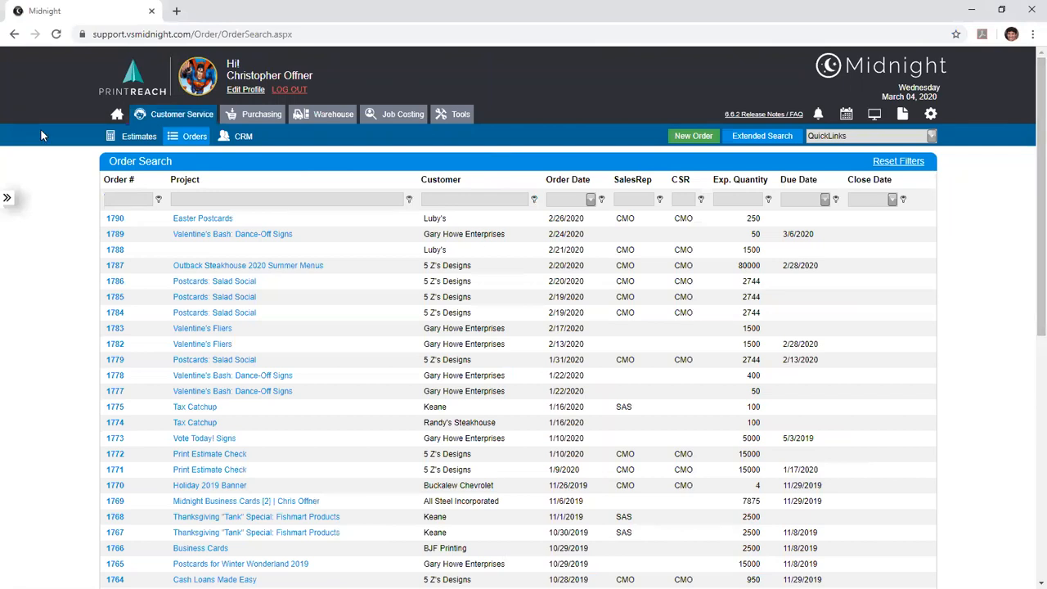
click(433, 198)
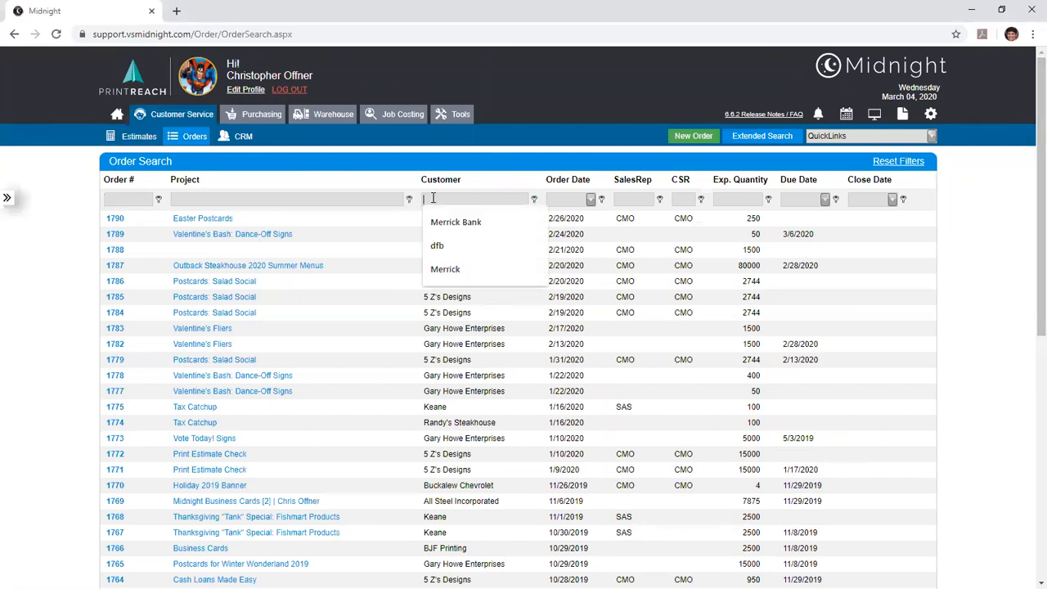
text(%)
key(BackSpace)
text(5)
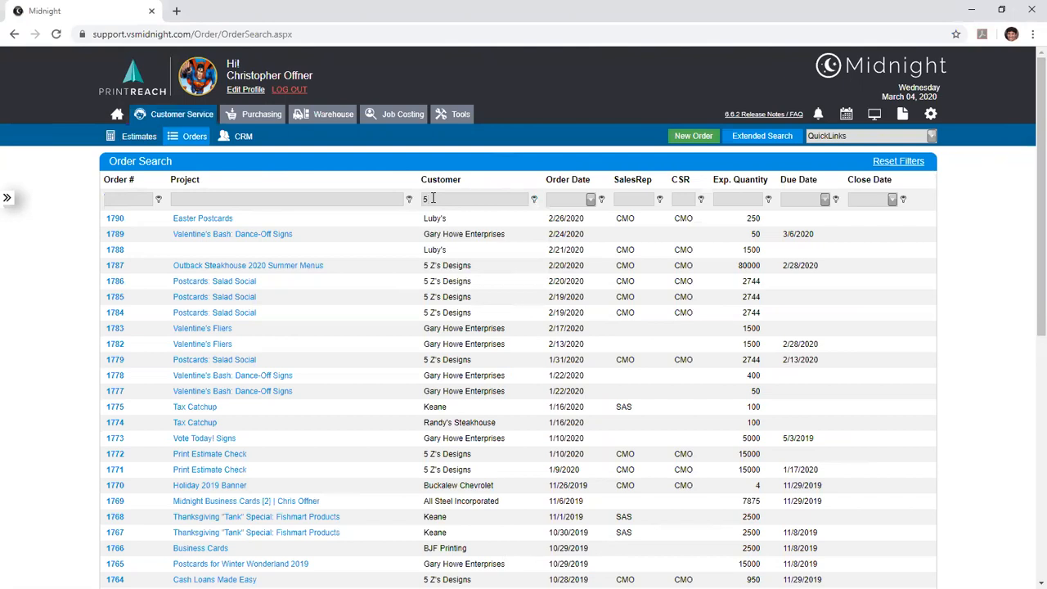
key(Tab)
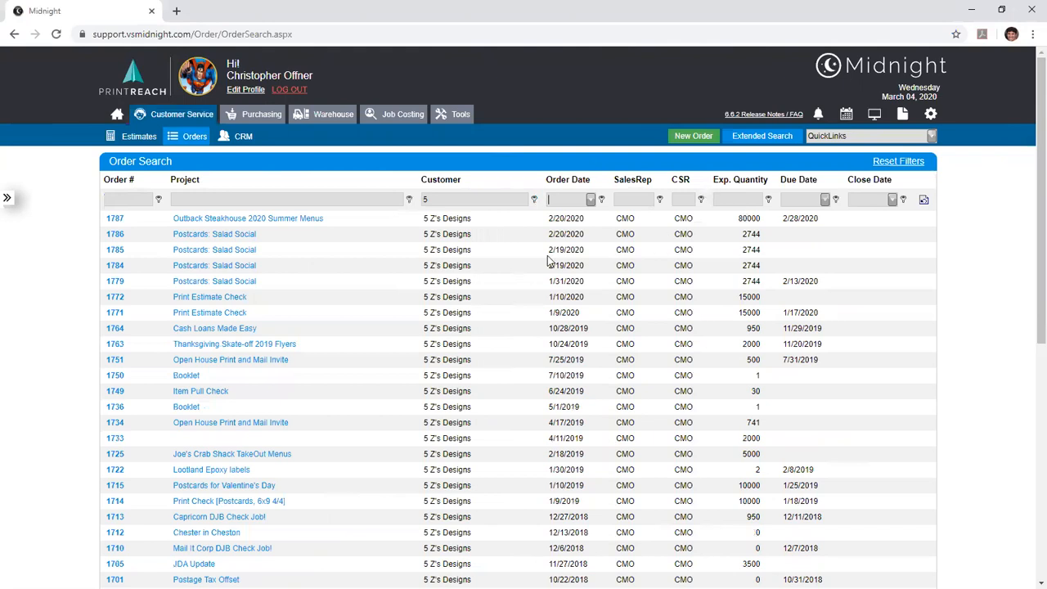
text(Post)
key(Tab)
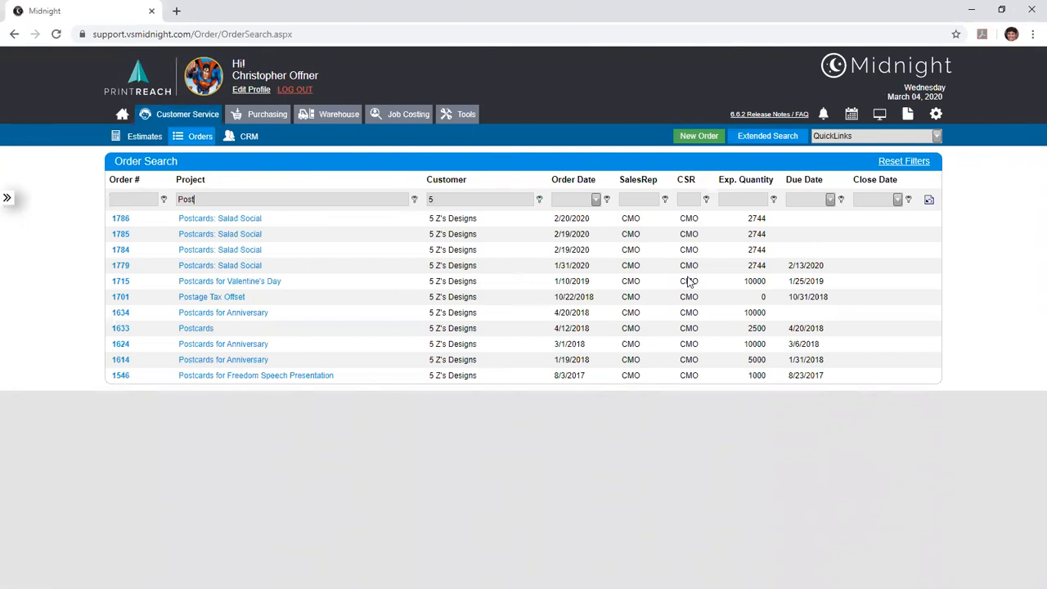
- Open the extended search and review its date, status, version status and job progress criteria
click(769, 139)
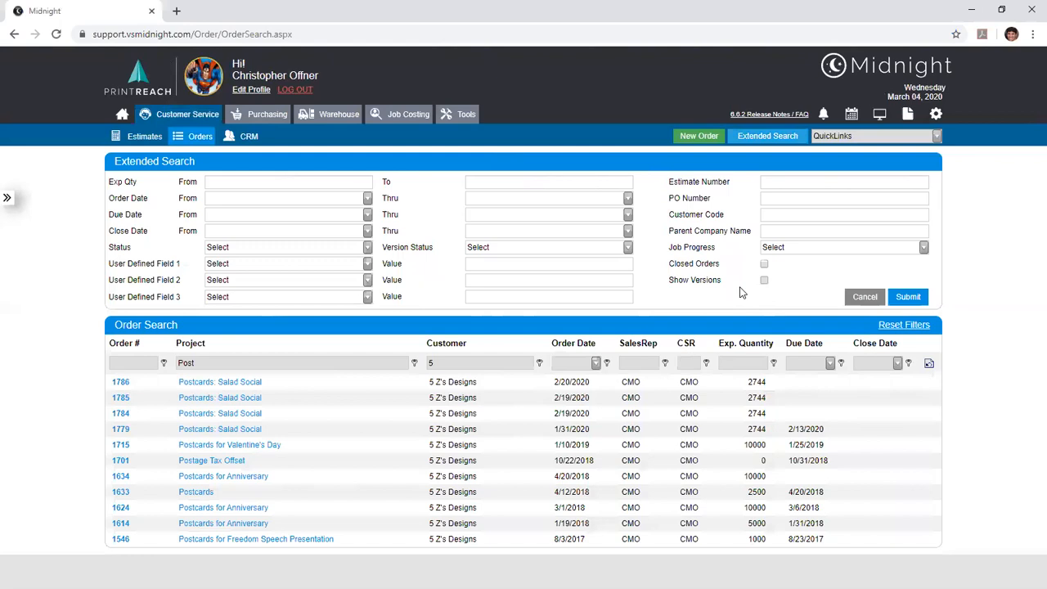
click(596, 363)
click(596, 364)
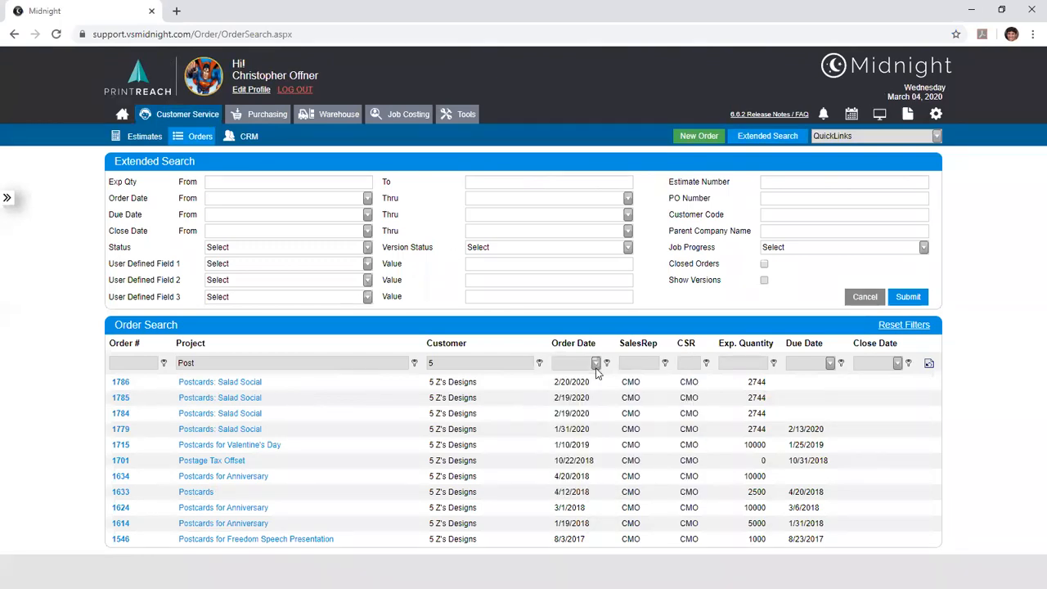
double_click(449, 304)
double_click(421, 201)
click(433, 204)
click(367, 247)
click(627, 249)
click(627, 249)
click(693, 251)
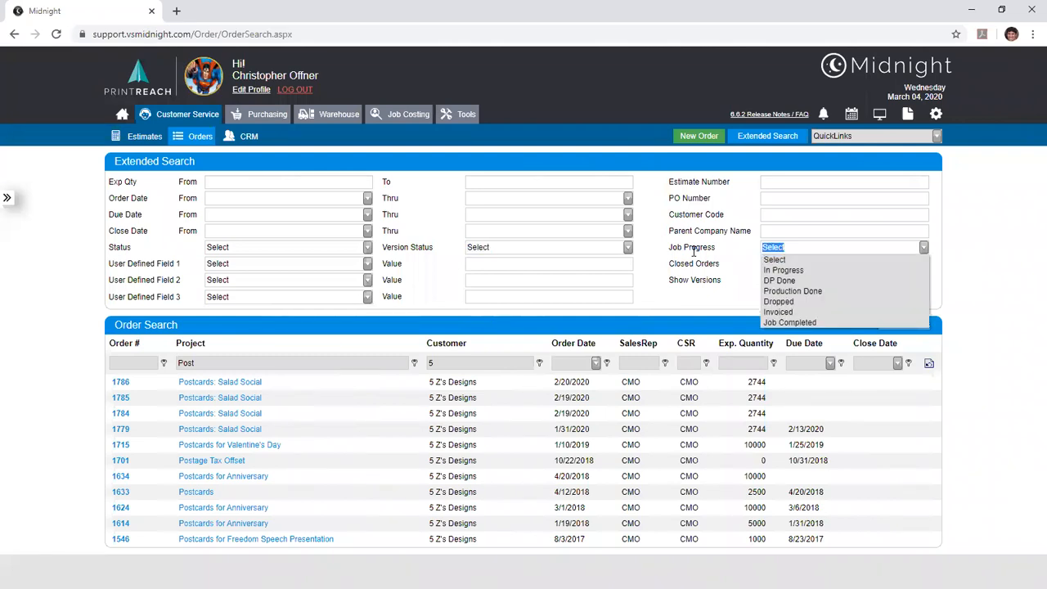
click(693, 251)
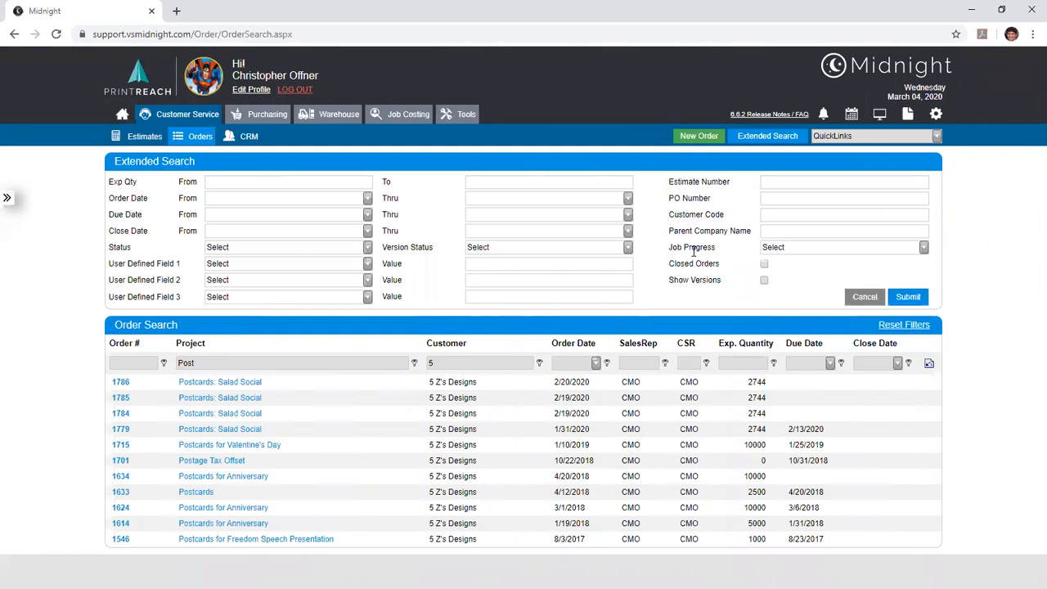
- Review the choices available for User Defined Field 1 in the extended search
click(367, 264)
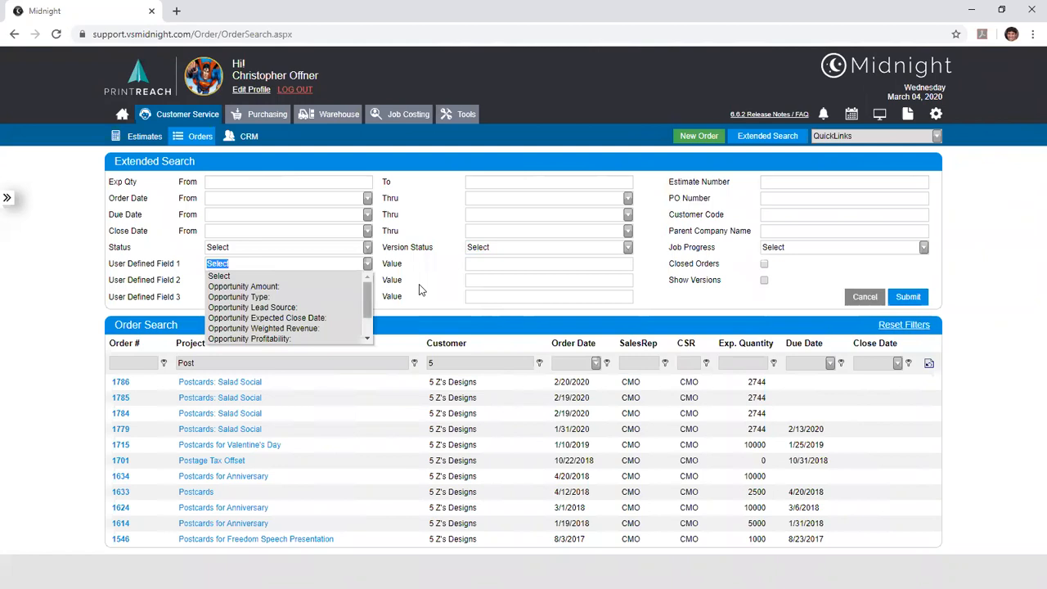
scroll(360, 327, down, 1)
scroll(366, 335, up, 1)
click(423, 325)
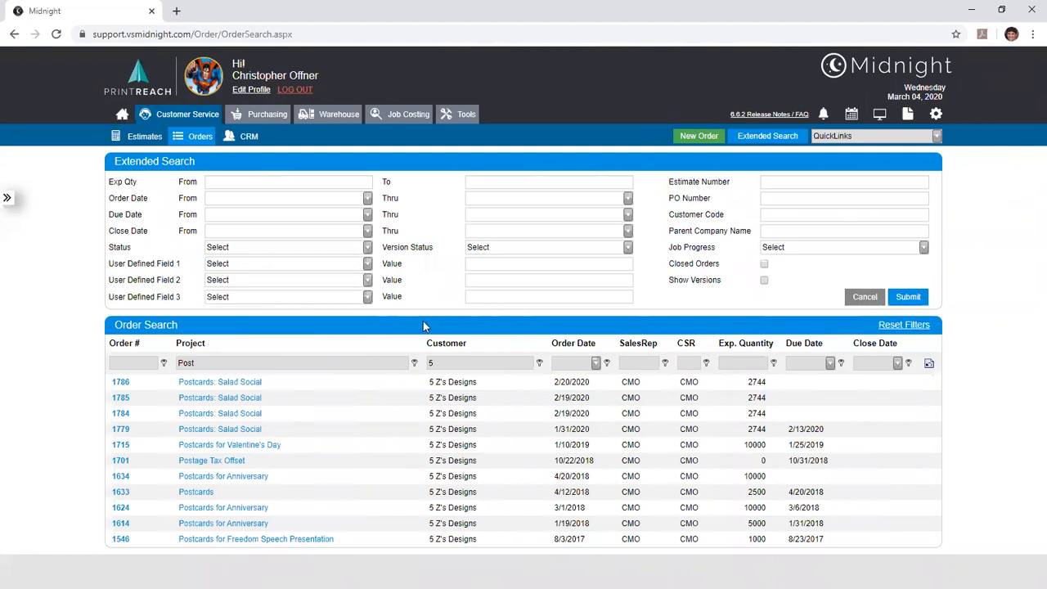
key(alt+Down)
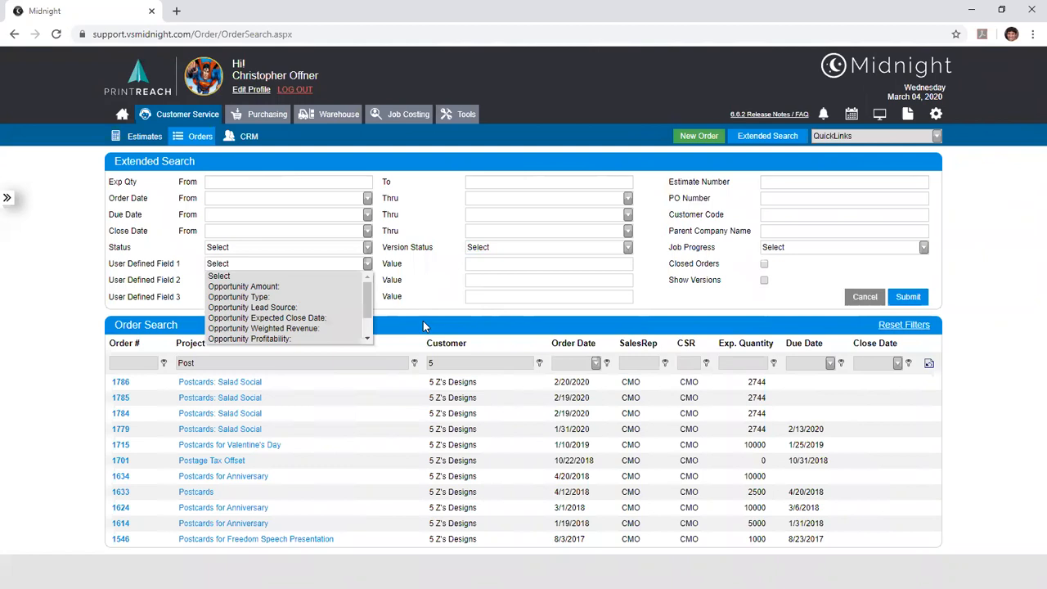
- Run the extended search with closed orders and versions included, and check the close dates in the results
click(471, 265)
click(452, 272)
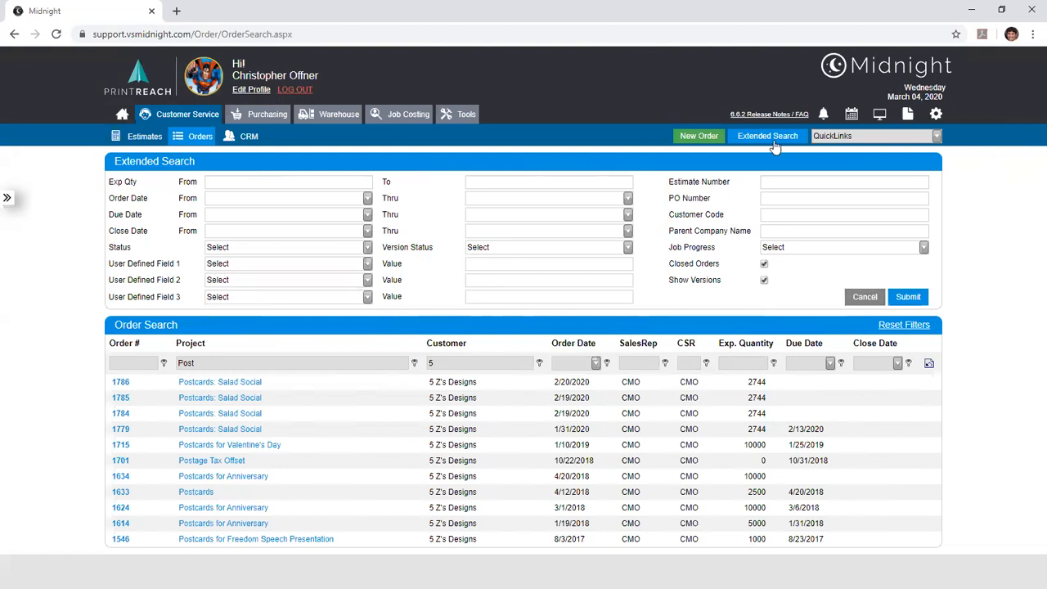
key(Return)
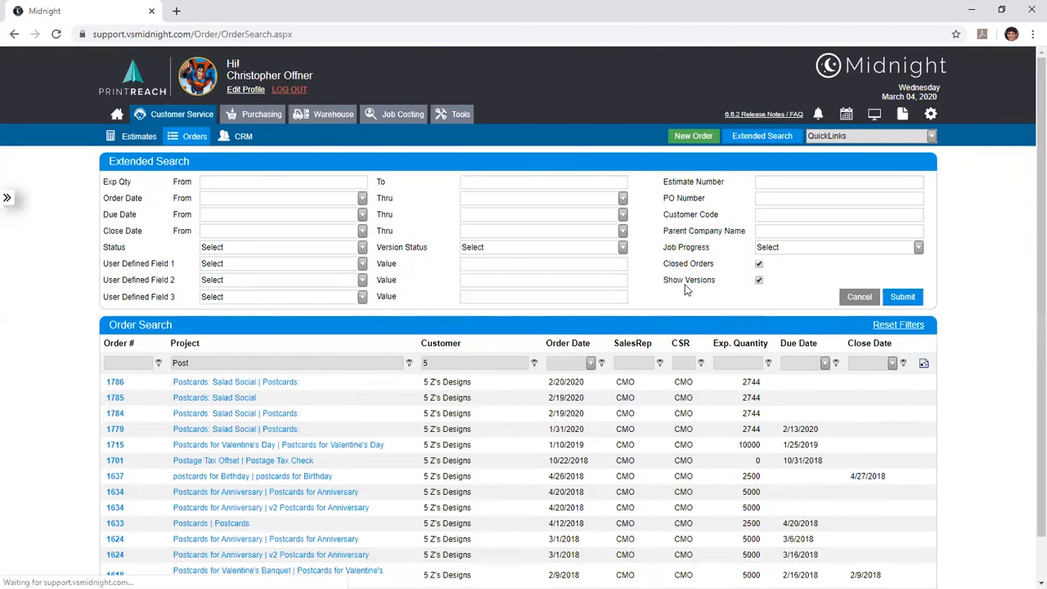
scroll(687, 289, down, 1)
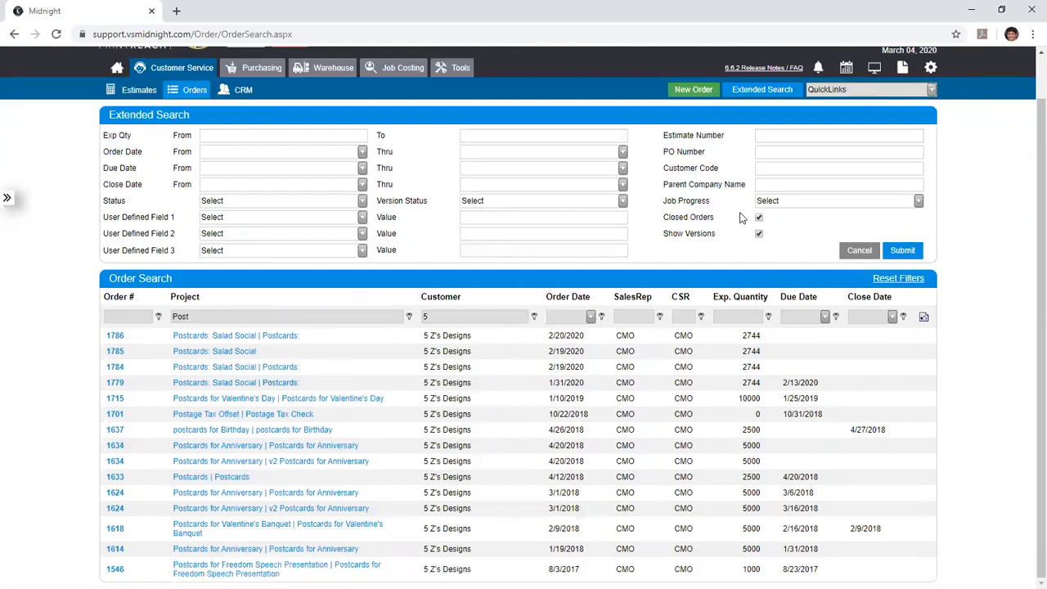
double_click(855, 429)
drag(889, 536, 846, 533)
- Clear the project filter from the order results while keeping the customer filter
click(133, 317)
key(Tab)
key(BackSpace)
key(Tab)
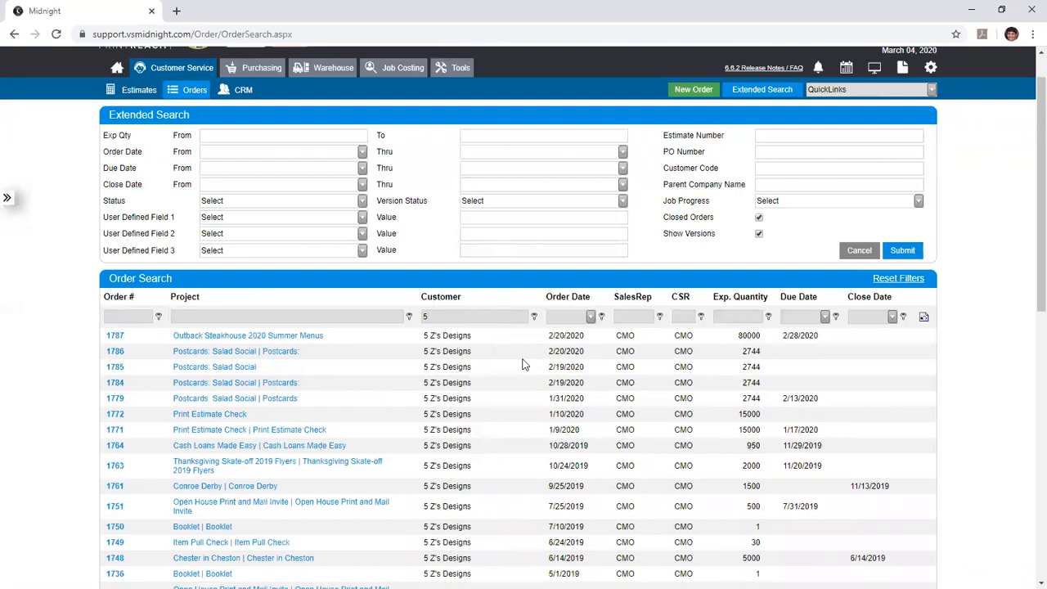
- Examine the separately listed versions of the Copernicus posters order
scroll(524, 365, down, 3)
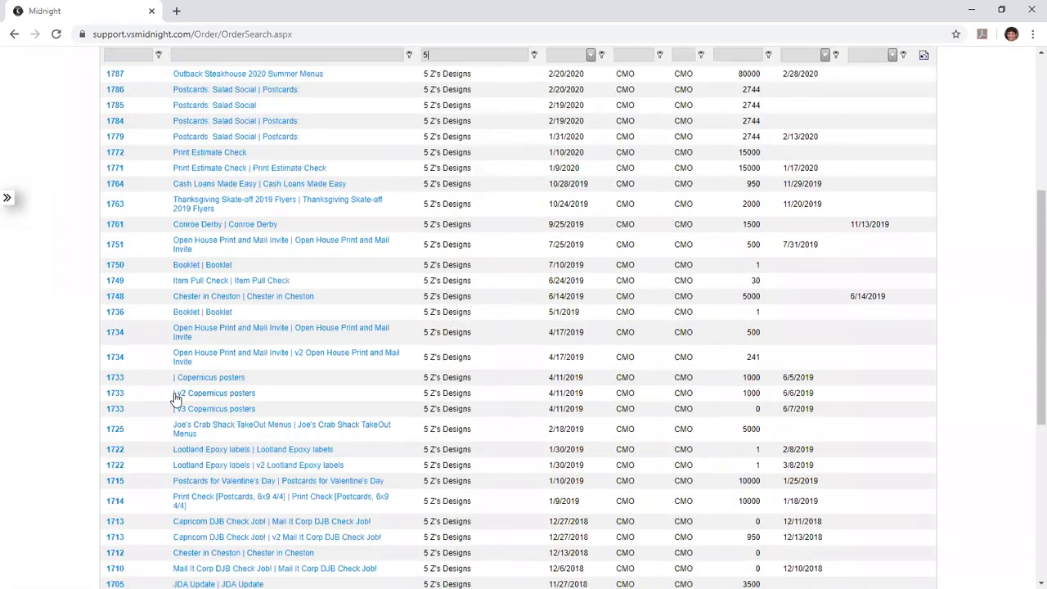
double_click(113, 379)
drag(160, 391, 278, 410)
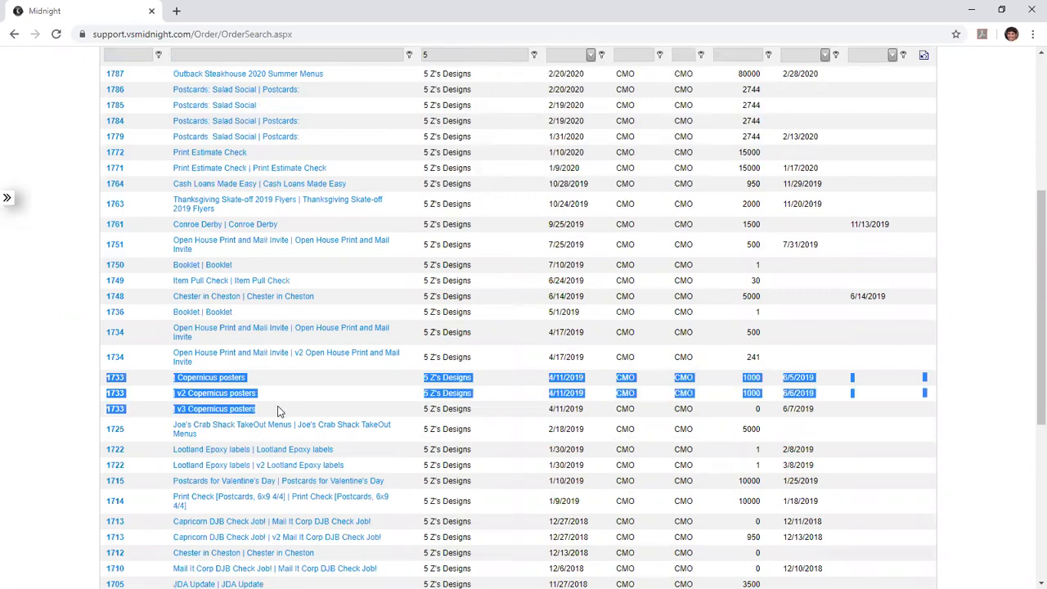
click(278, 411)
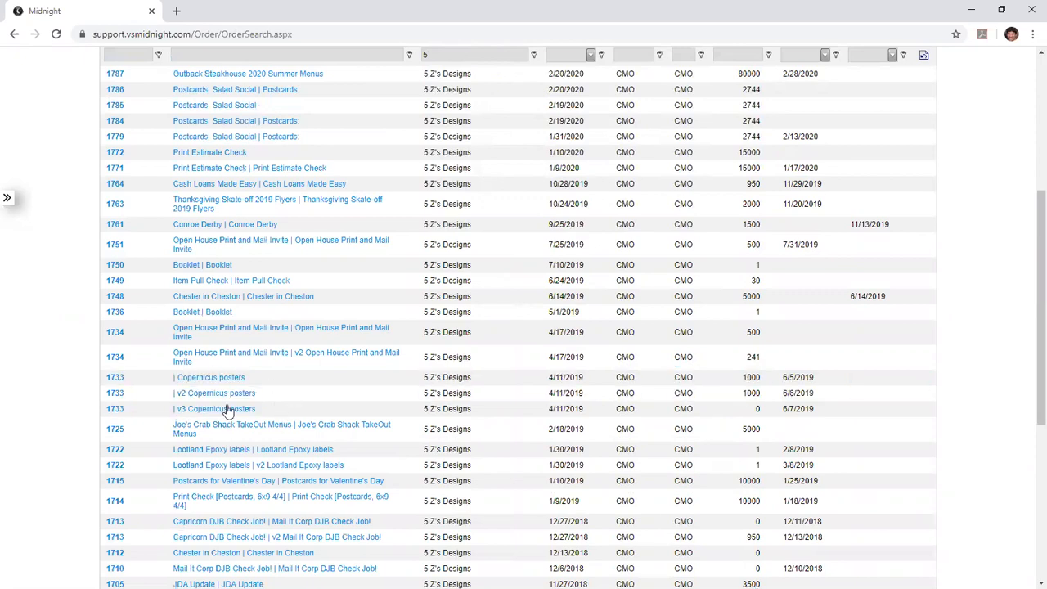
double_click(133, 380)
- Close the extended search and clear the customer filter from the order list
scroll(70, 428, up, 4)
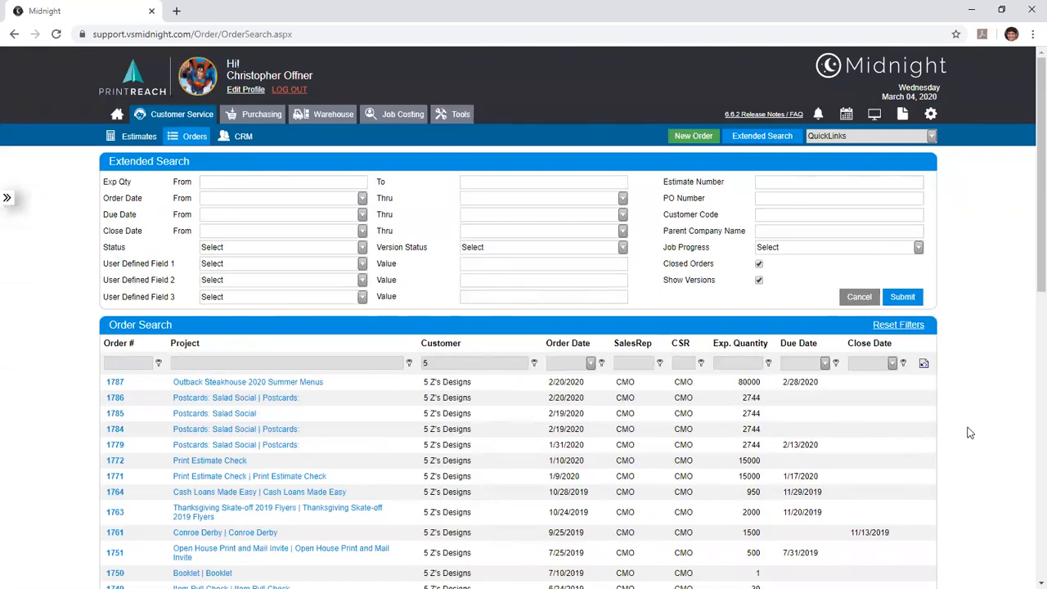
click(721, 354)
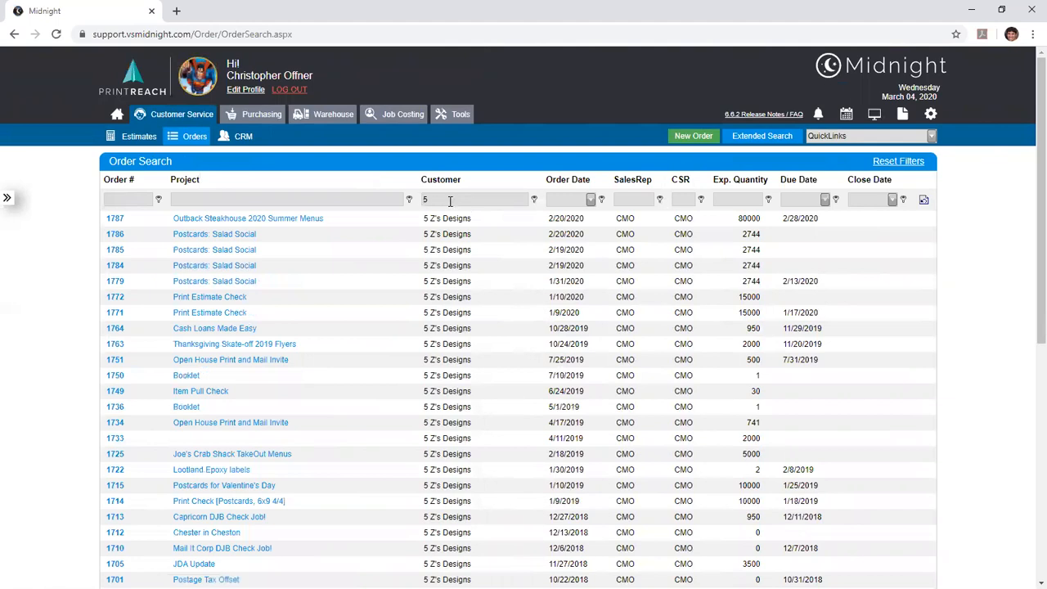
key(BackSpace)
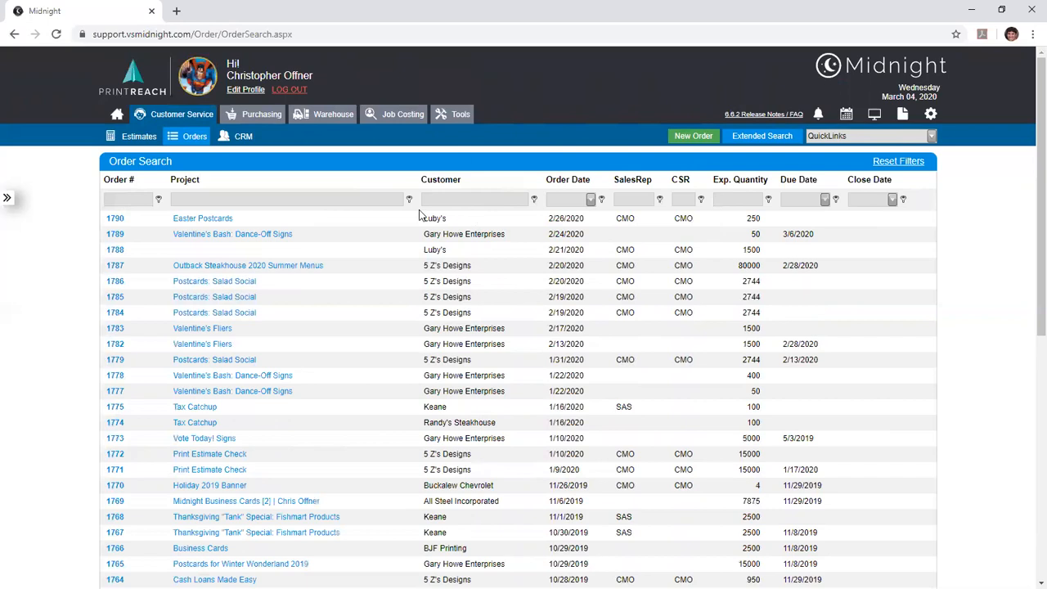
- Sort the order list by customer and browse the sorted orders
click(442, 181)
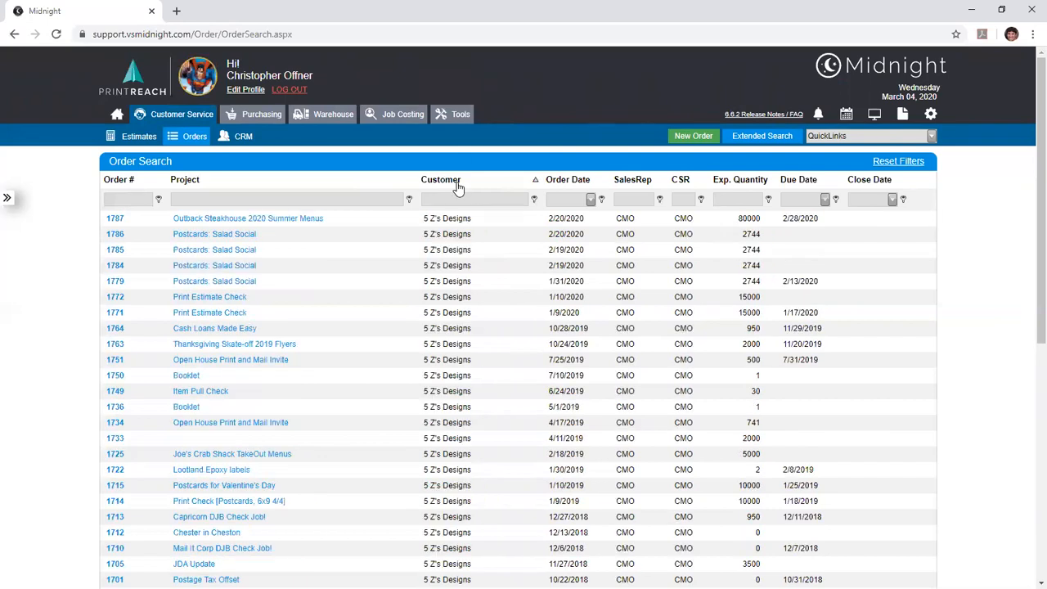
scroll(503, 283, down, 4)
scroll(504, 283, down, 2)
scroll(504, 283, up, 6)
- Sort the order list by order date, due date and expected quantity
click(571, 181)
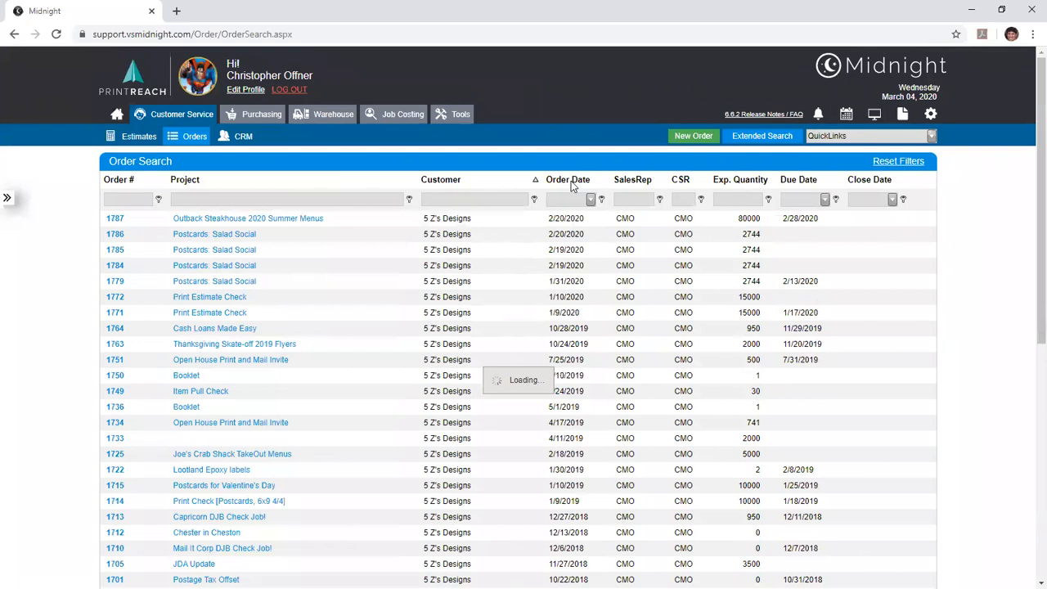
click(739, 180)
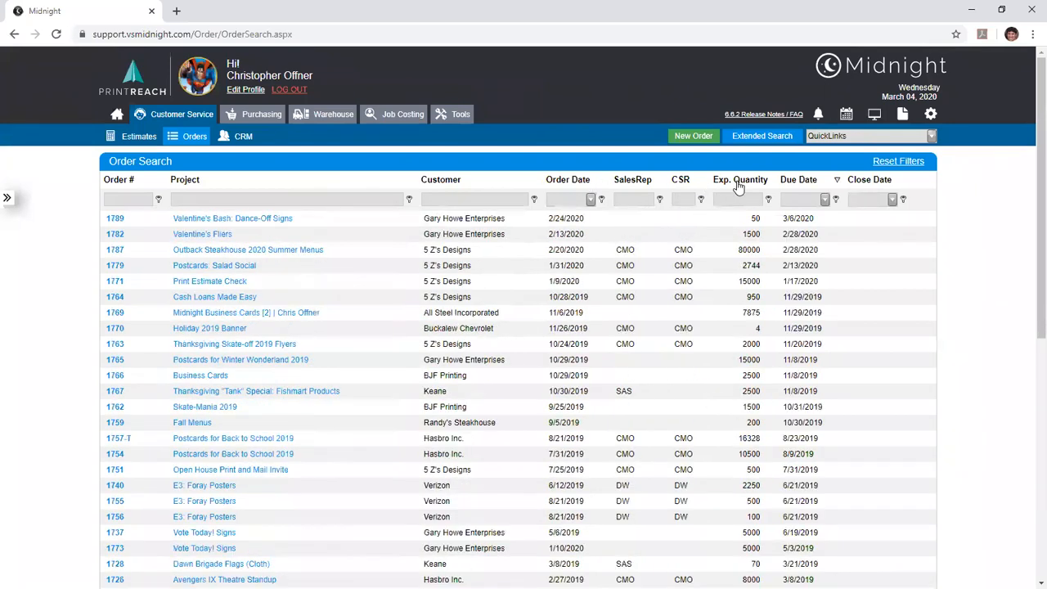
click(738, 187)
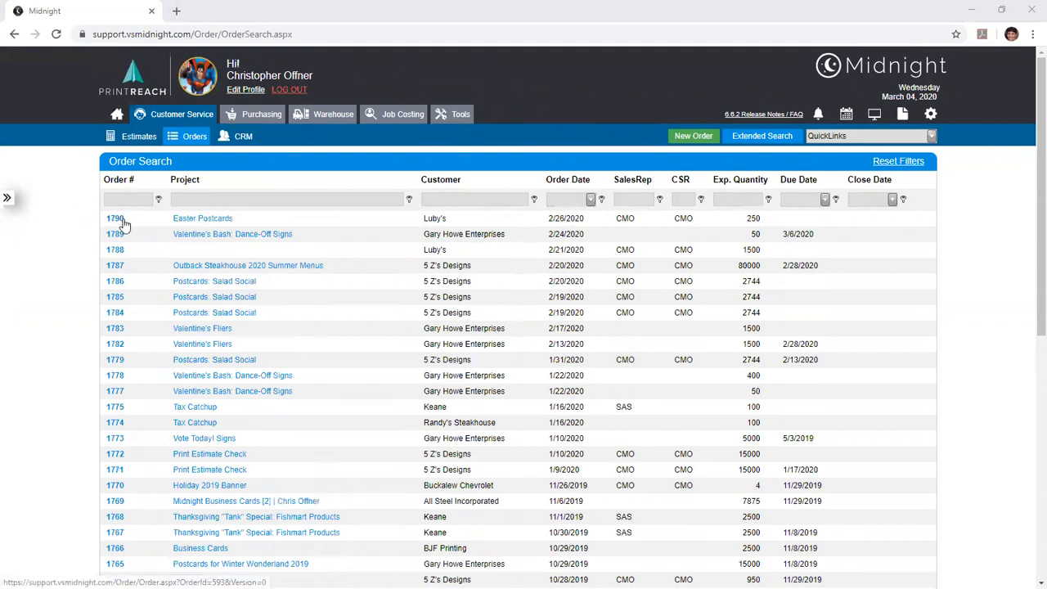
- Review the list of recently visited orders and hide it again
click(7, 201)
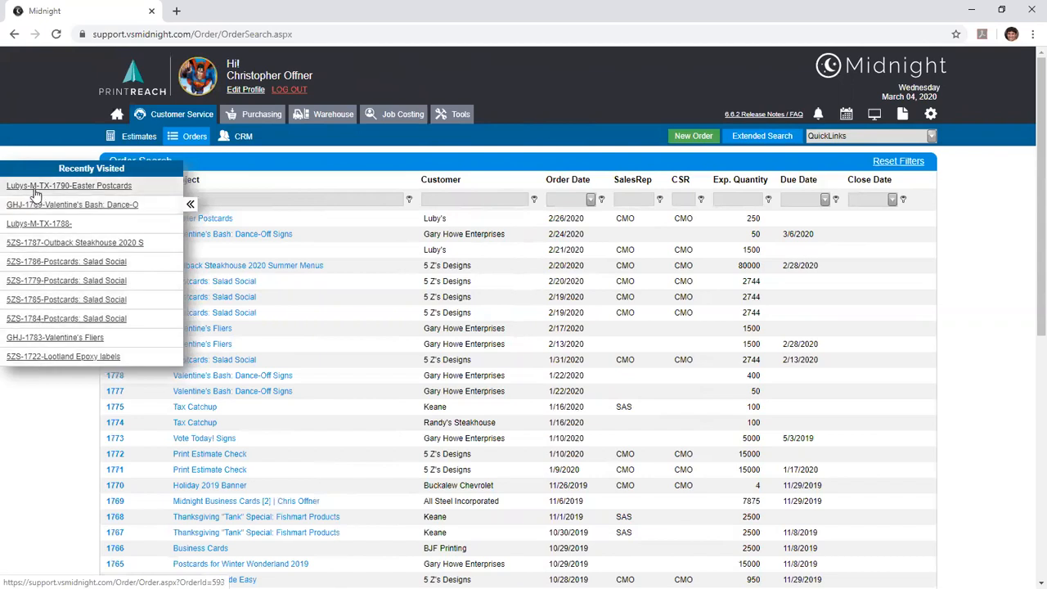
click(189, 205)
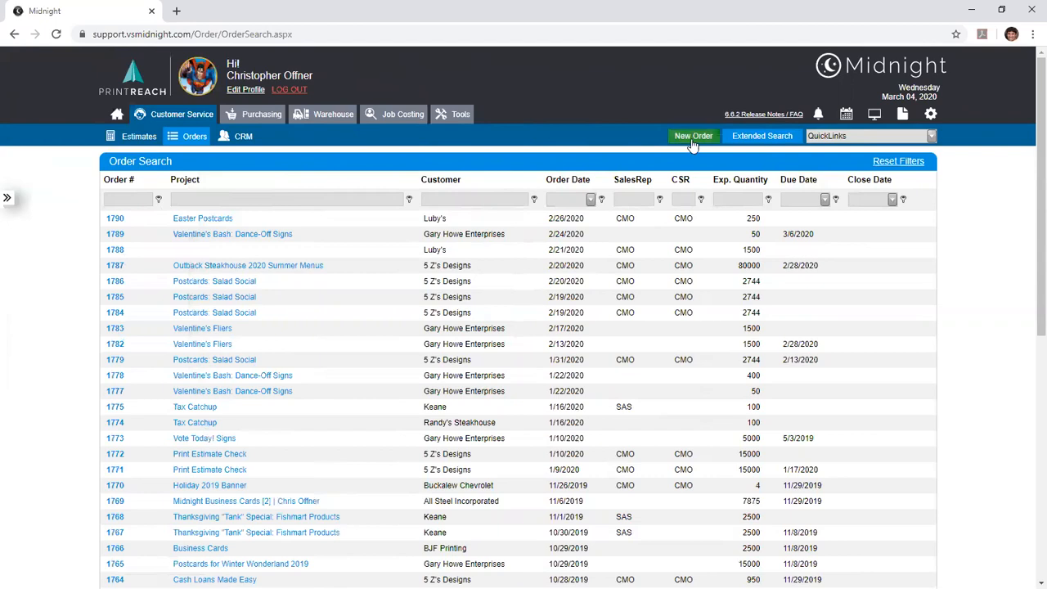
- Return to the home page and start a new order through the Add Order quick link
click(117, 115)
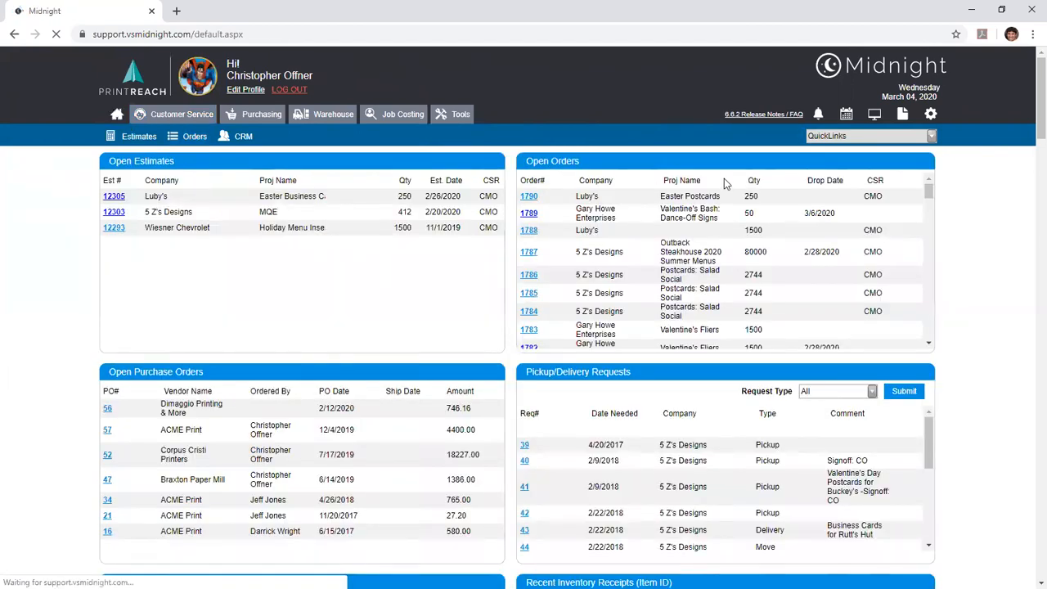
key(Down)
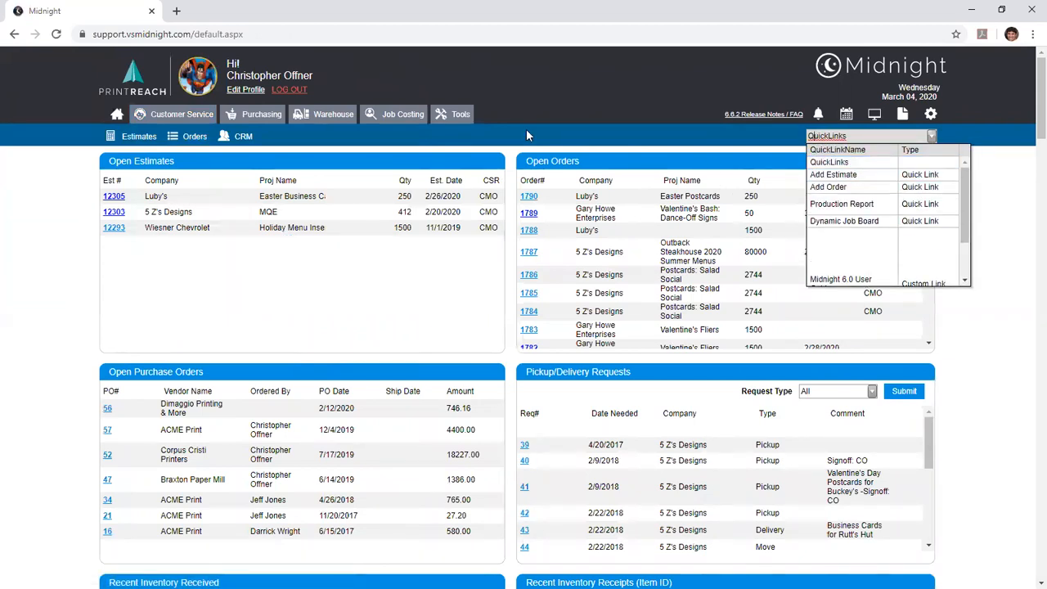
key(Escape)
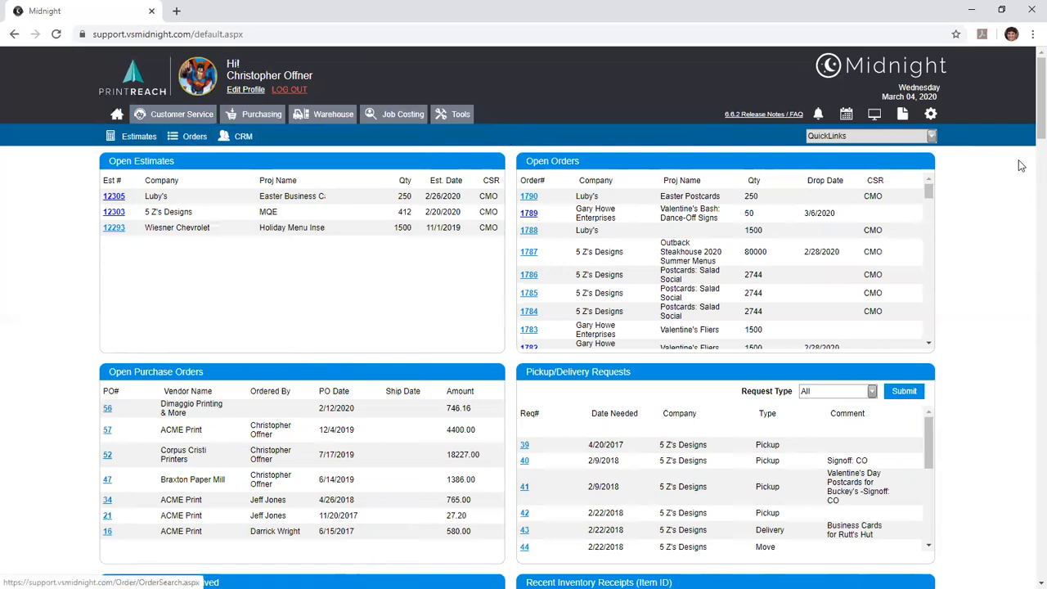
click(931, 136)
key(Return)
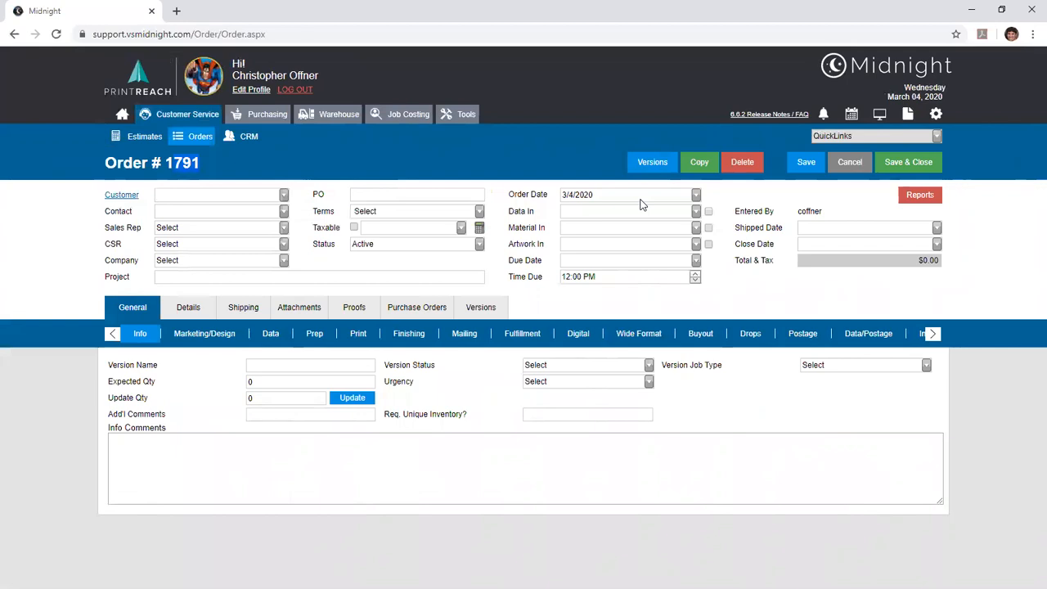
- Set the new order's customer to ABC Marketing Group and its due date to 3/20/2020
key(Tab)
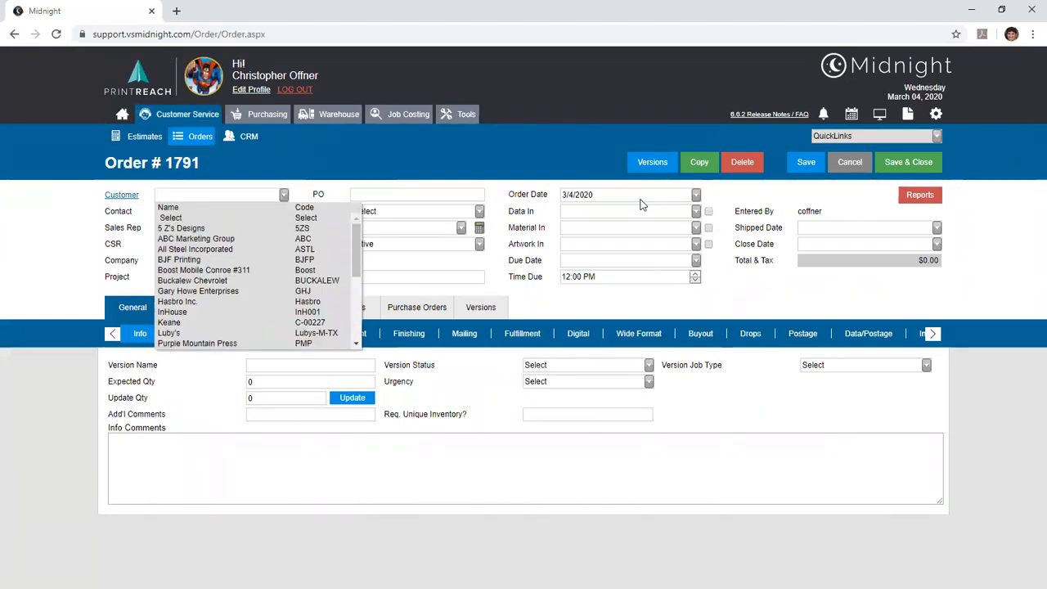
key(Down)
key(Down)
key(Down)
key(Return)
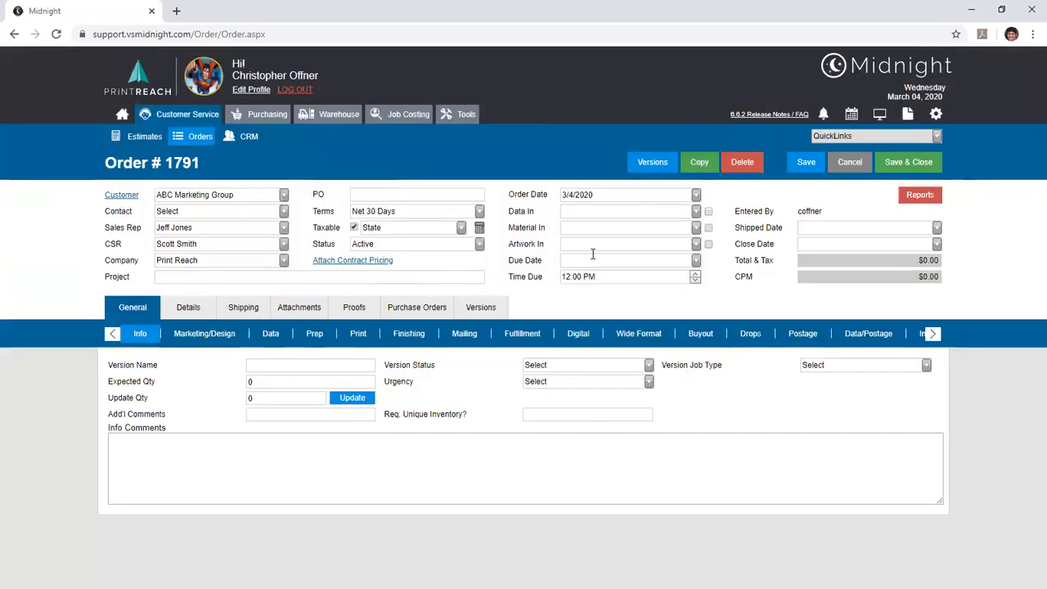
click(696, 260)
click(674, 330)
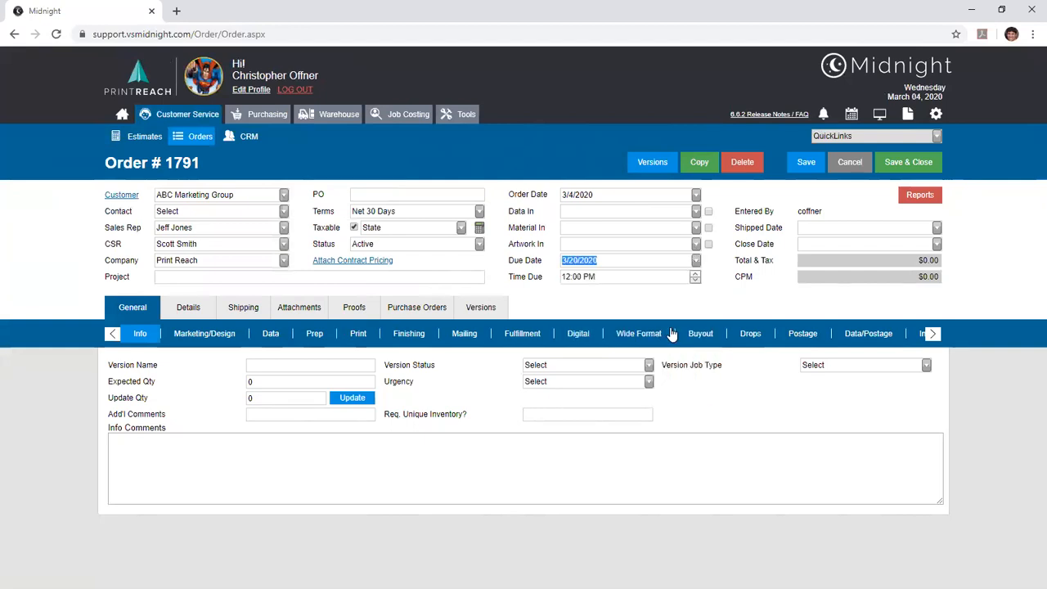
- Name the order's project Late Vote Assembly 2020 and set its expected quantity to 2,500
click(452, 279)
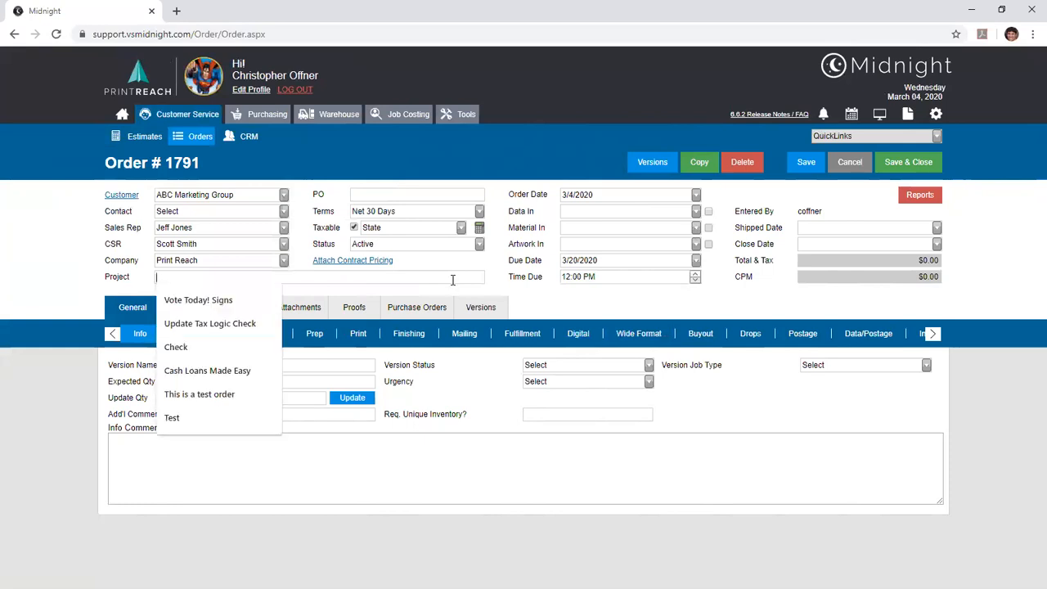
text(Late )
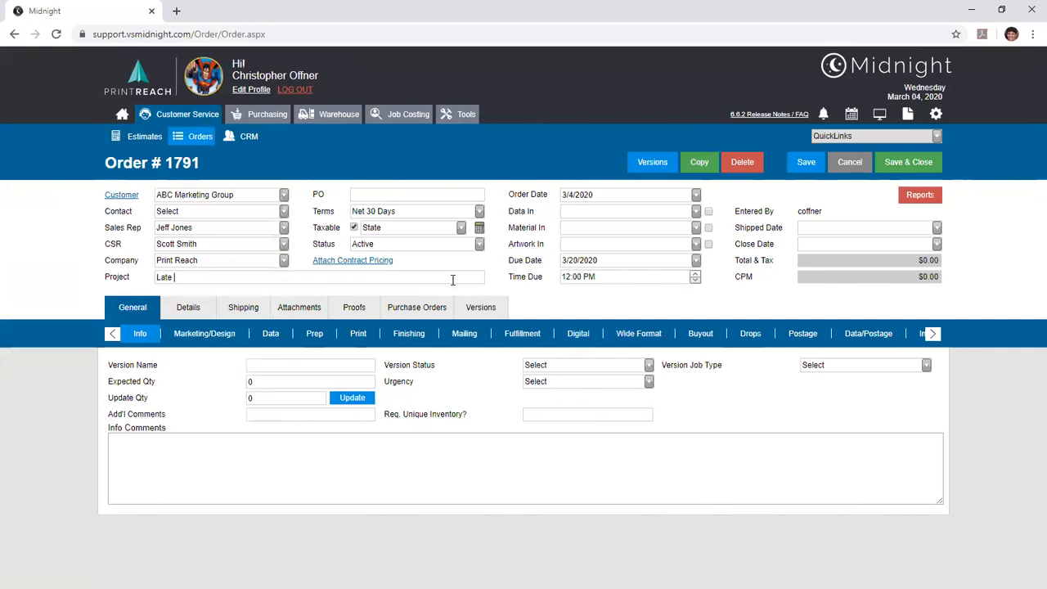
text(Vote Assembly 2020)
click(541, 300)
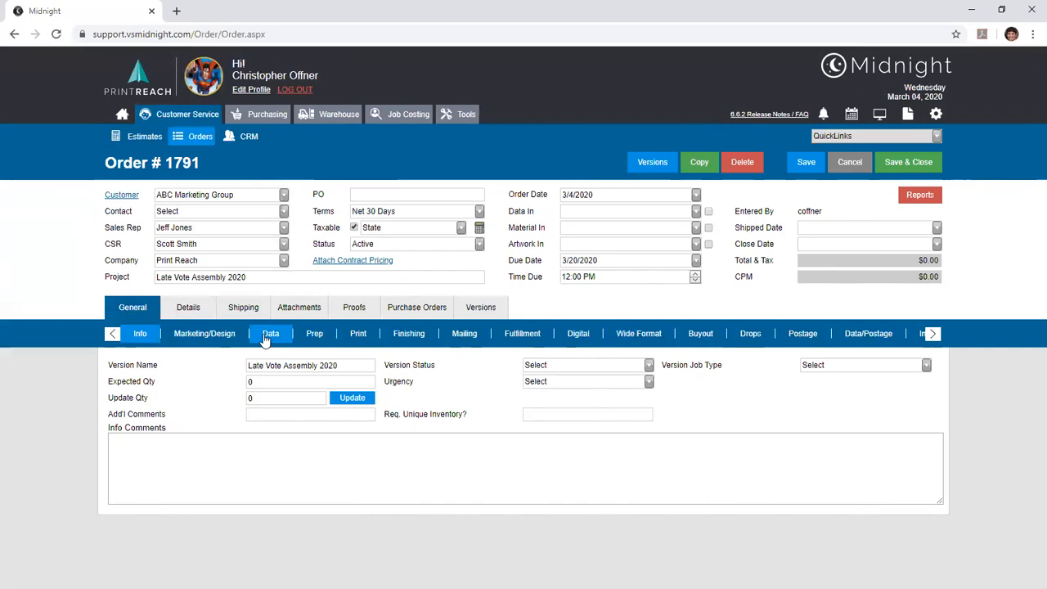
drag(109, 382, 158, 383)
click(250, 380)
text(2,500)
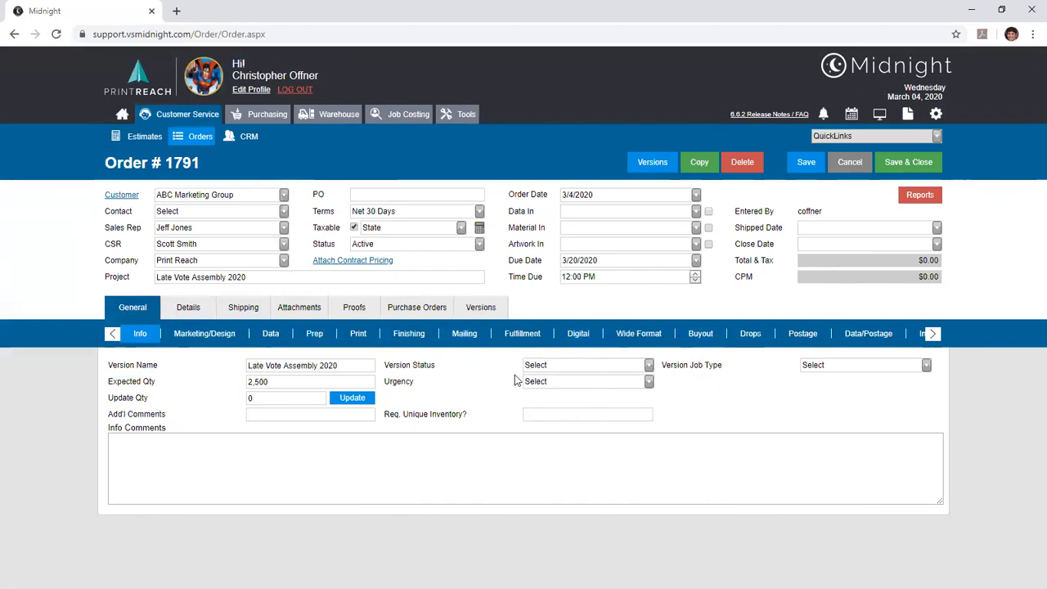
- Review the update quantity, additional comments, unique inventory and info comments fields of the order's general information
drag(111, 398, 215, 419)
click(144, 402)
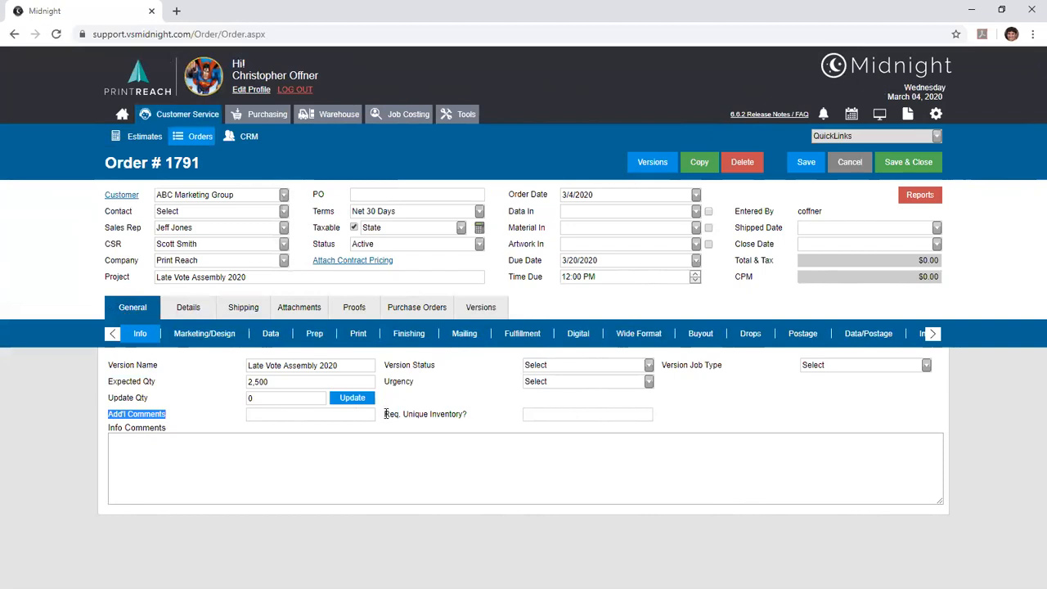
drag(385, 414, 498, 417)
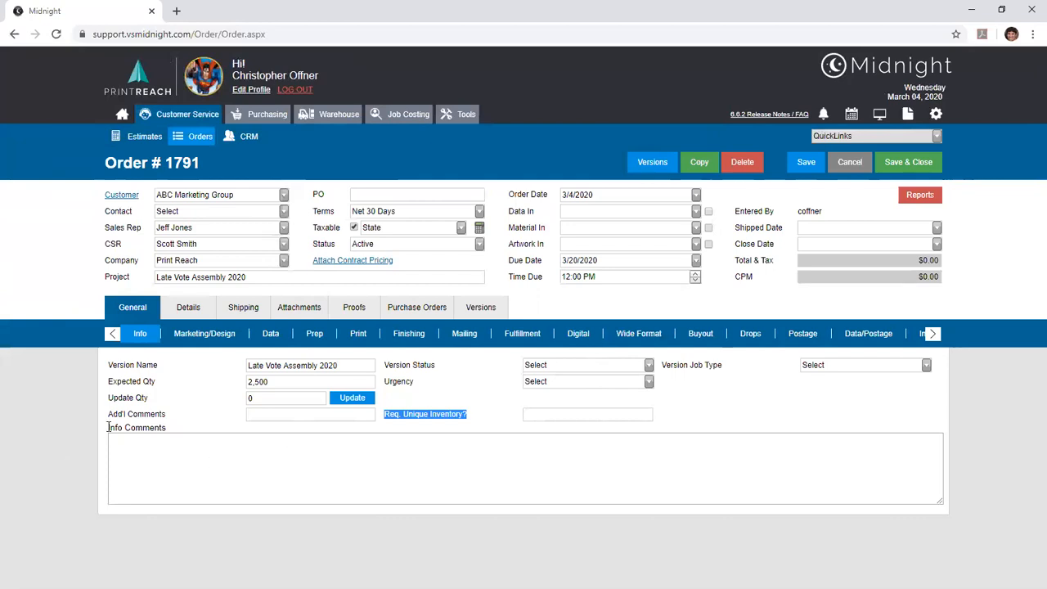
click(537, 444)
click(179, 469)
drag(168, 429, 108, 429)
click(158, 455)
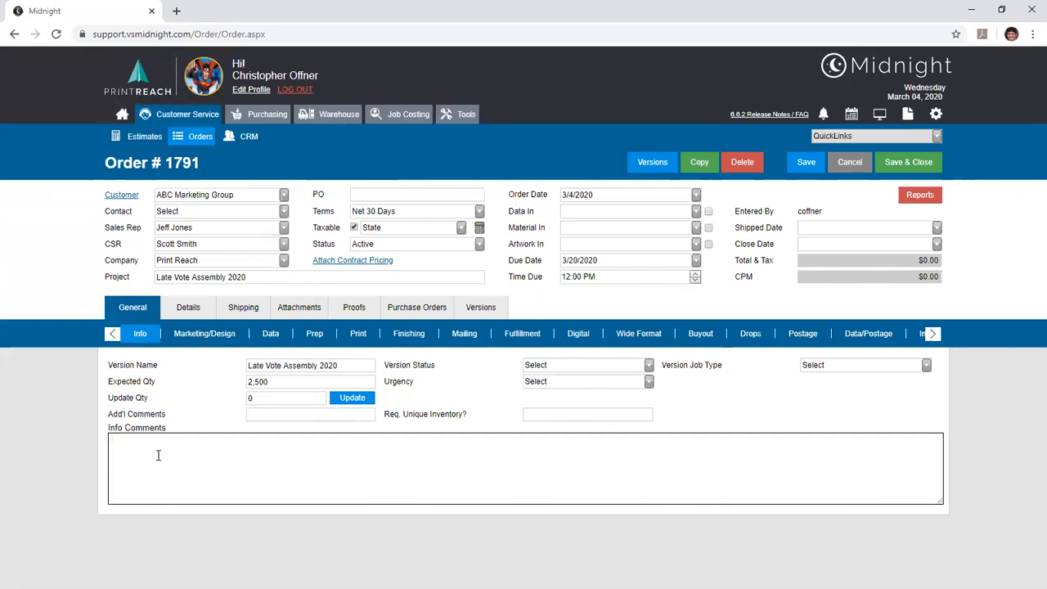
- Open the order's details and review the invoice comments, entered-by, estimate, expected quantity and reference number fields
click(188, 307)
scroll(112, 460, down, 1)
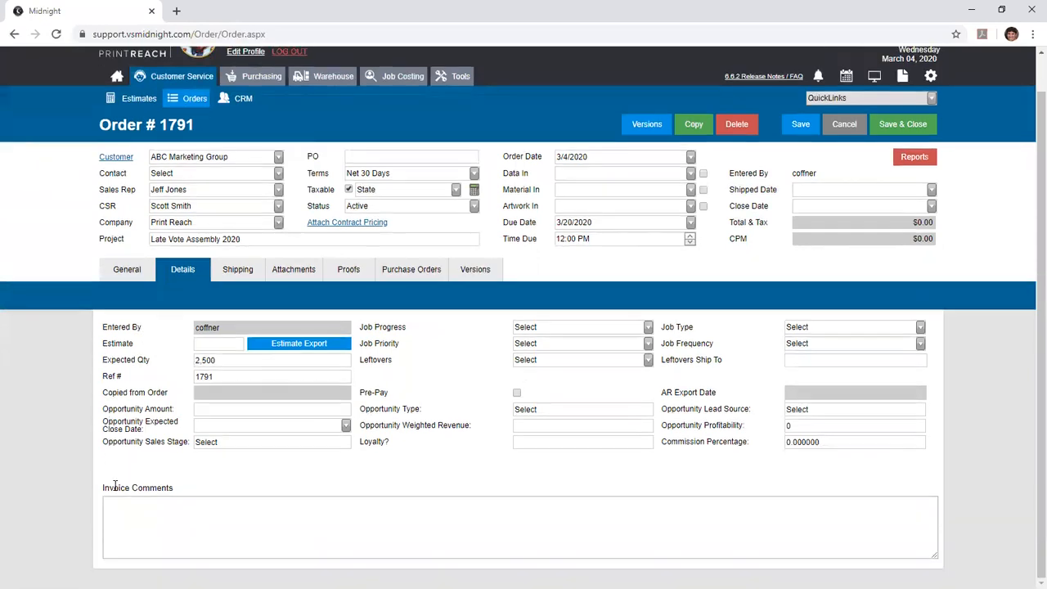
drag(103, 488, 173, 489)
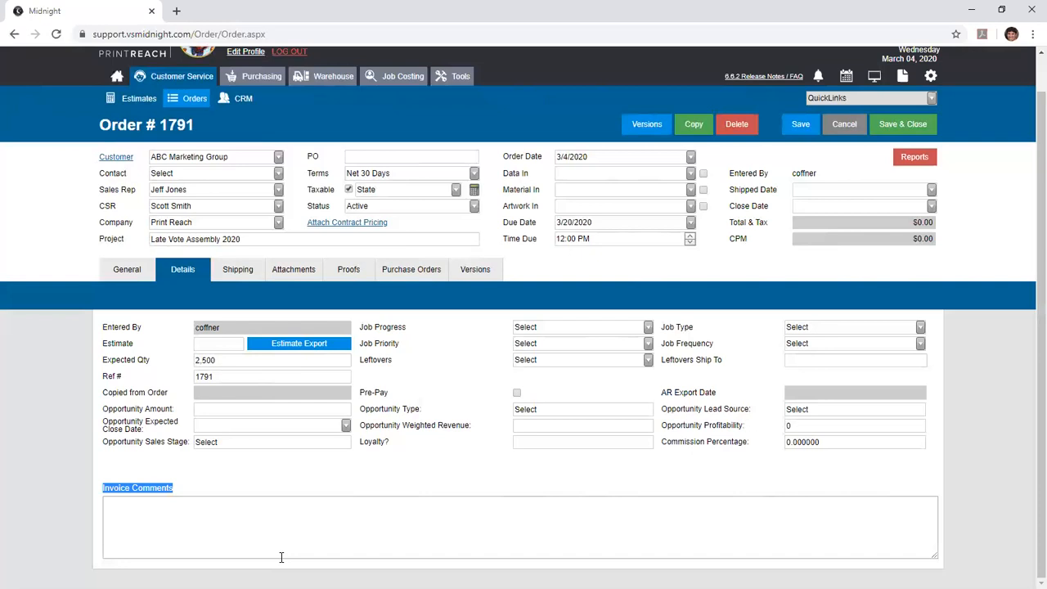
drag(224, 331, 194, 333)
click(197, 344)
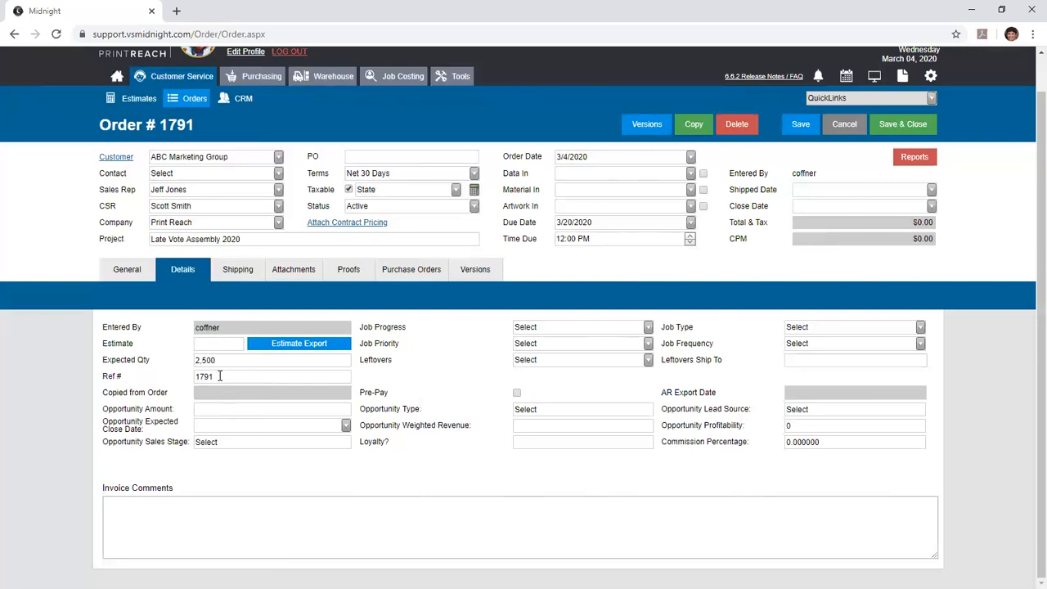
key(Tab)
click(186, 366)
key(Tab)
- Examine the copied-from order, pre-pay, AR export date, job progress, leftovers, opportunity and commission fields in the order's details
triple_click(134, 394)
click(163, 397)
triple_click(394, 397)
triple_click(724, 398)
click(724, 398)
click(599, 327)
click(598, 327)
click(651, 361)
click(651, 361)
click(106, 408)
drag(107, 409, 807, 442)
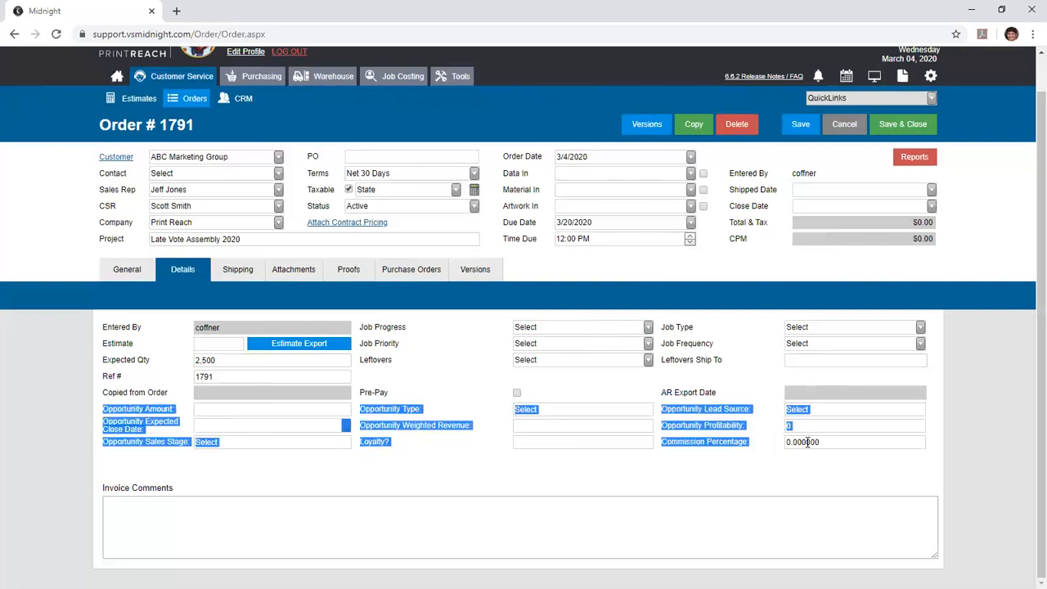
click(827, 440)
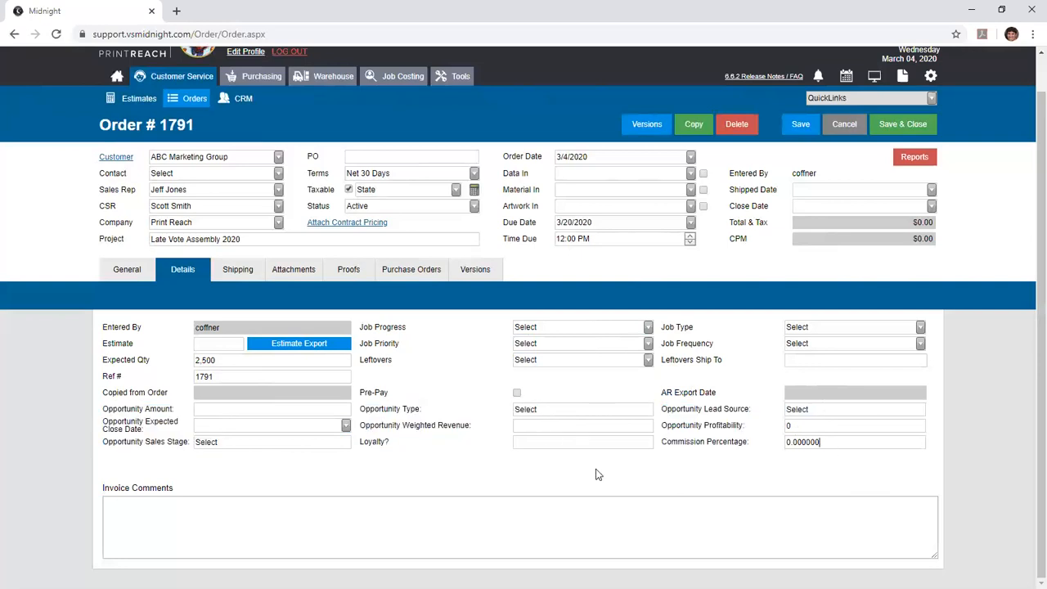
- Open the order's shipping information and check which contacts can be chosen for the ship-to and bill-to addresses
click(123, 268)
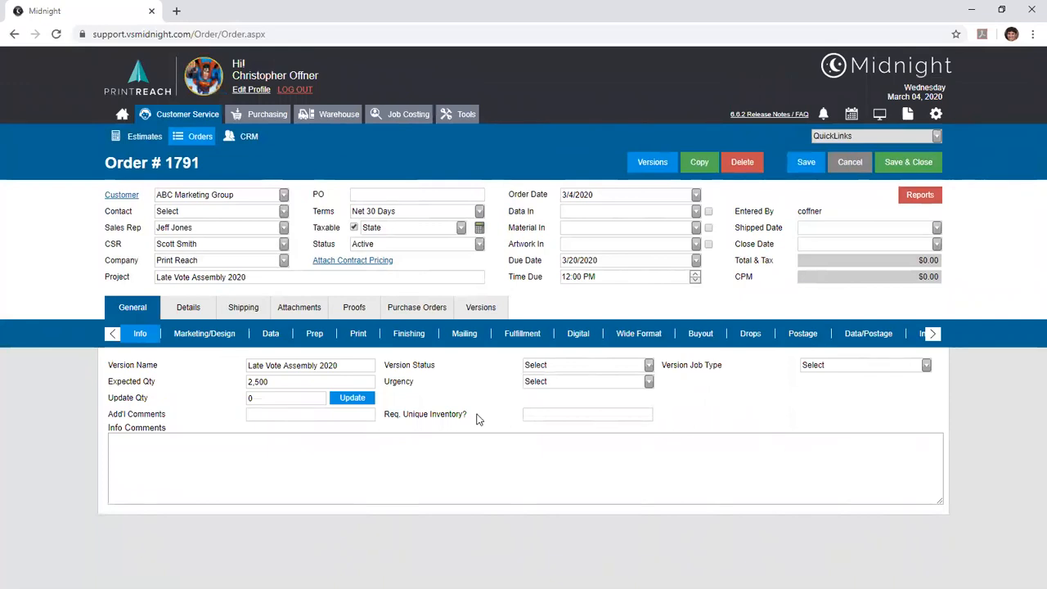
click(243, 308)
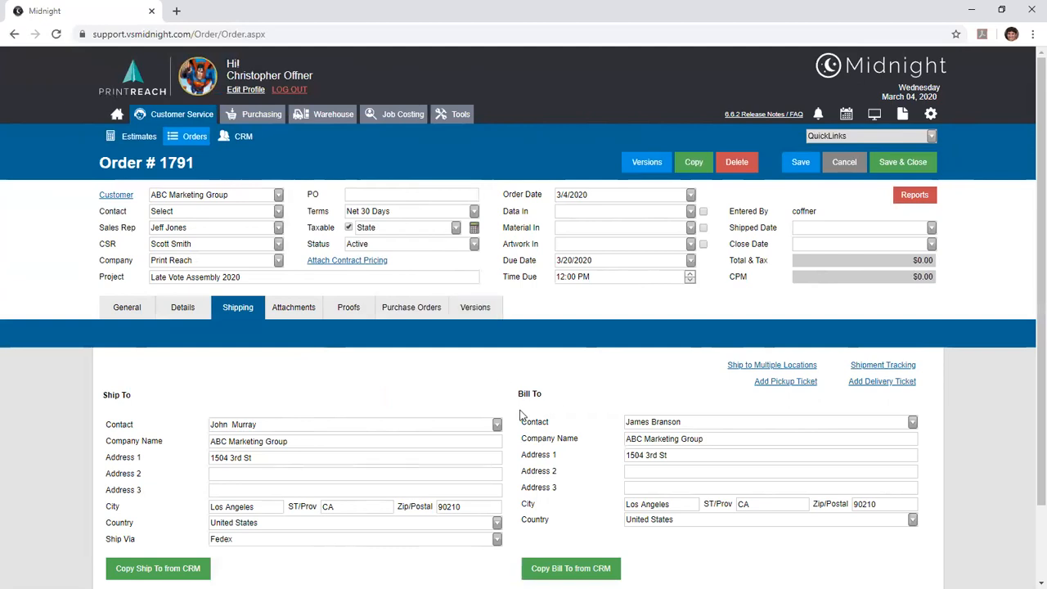
click(498, 424)
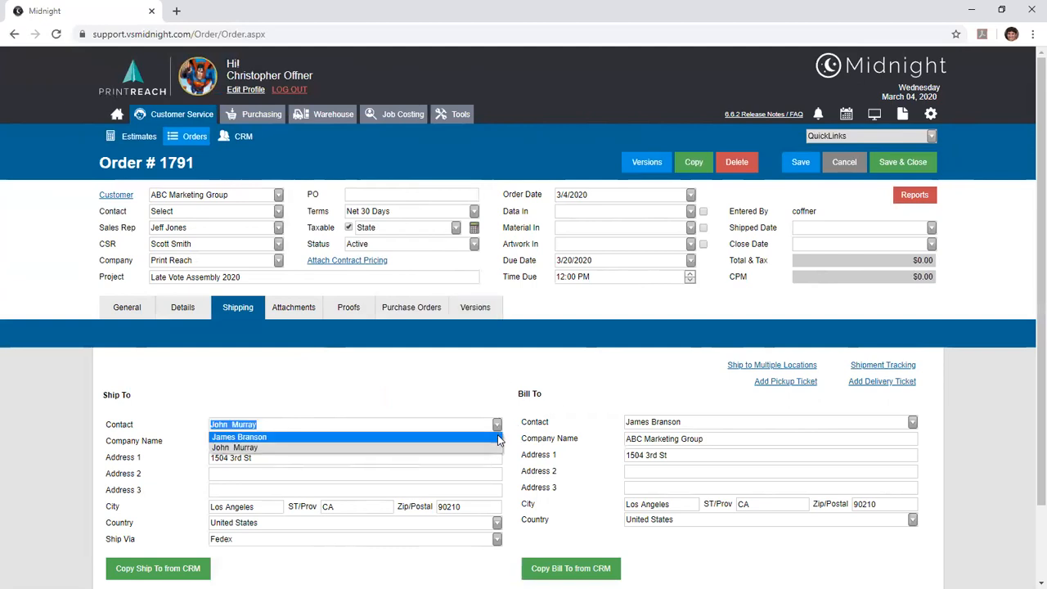
click(540, 438)
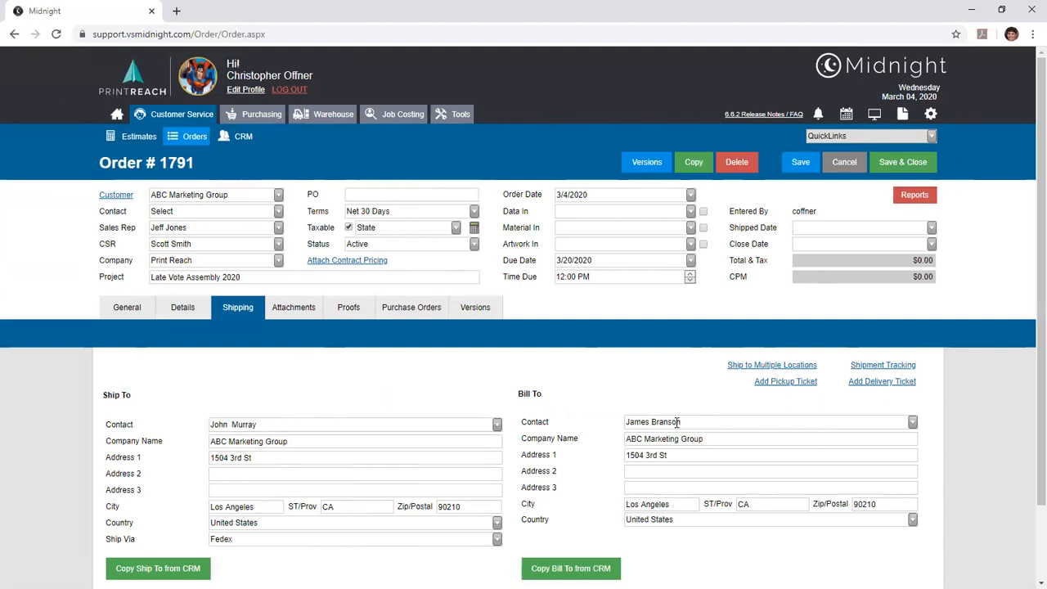
click(846, 423)
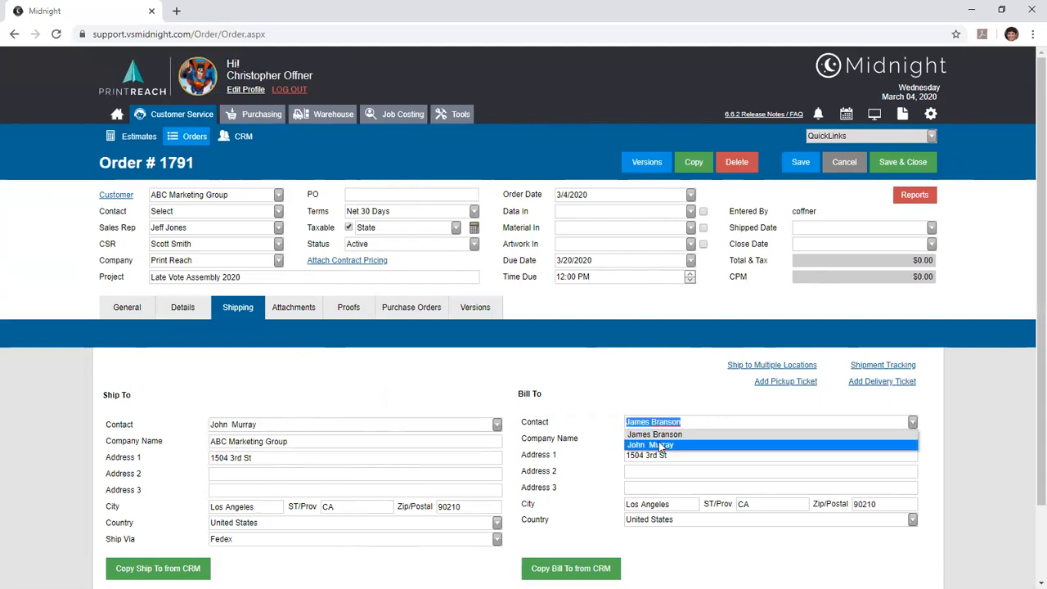
click(558, 416)
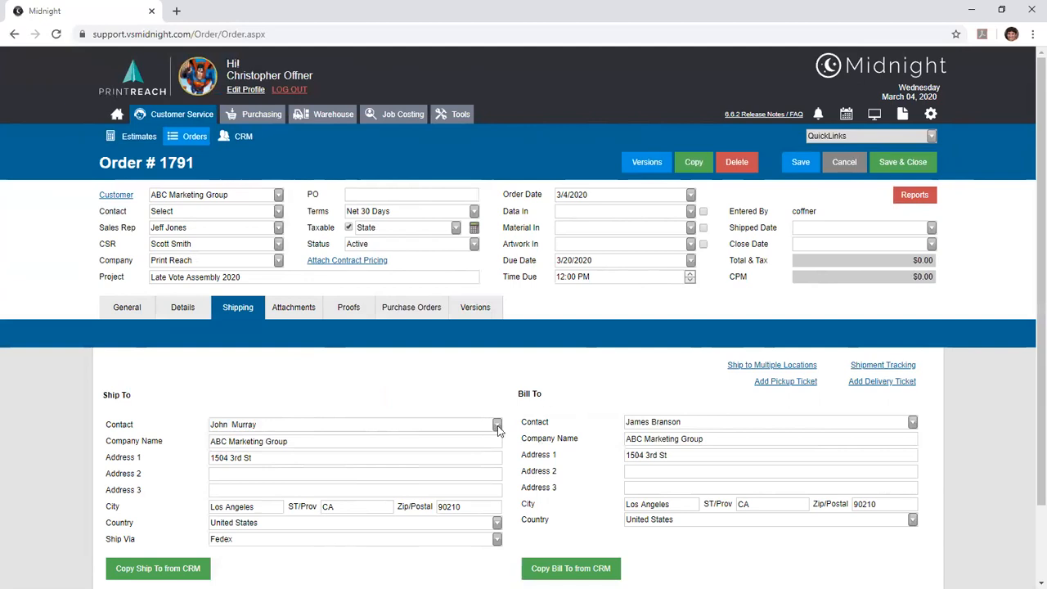
- View the multiple-location shipping and shipment tracking options of the order, and close the tracking window with no entries added
scroll(494, 427, down, 1)
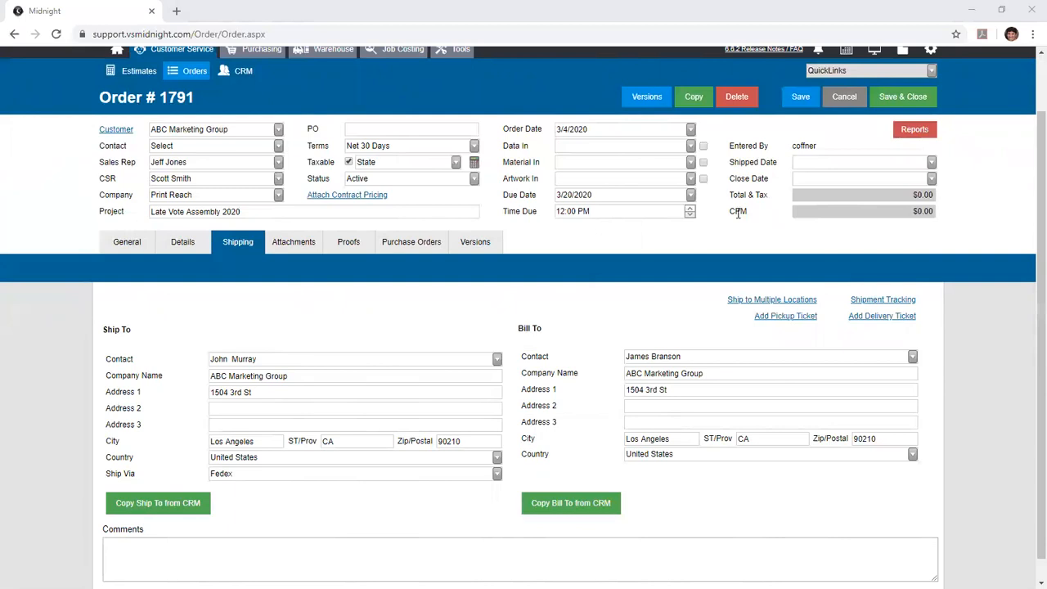
scroll(738, 213, down, 2)
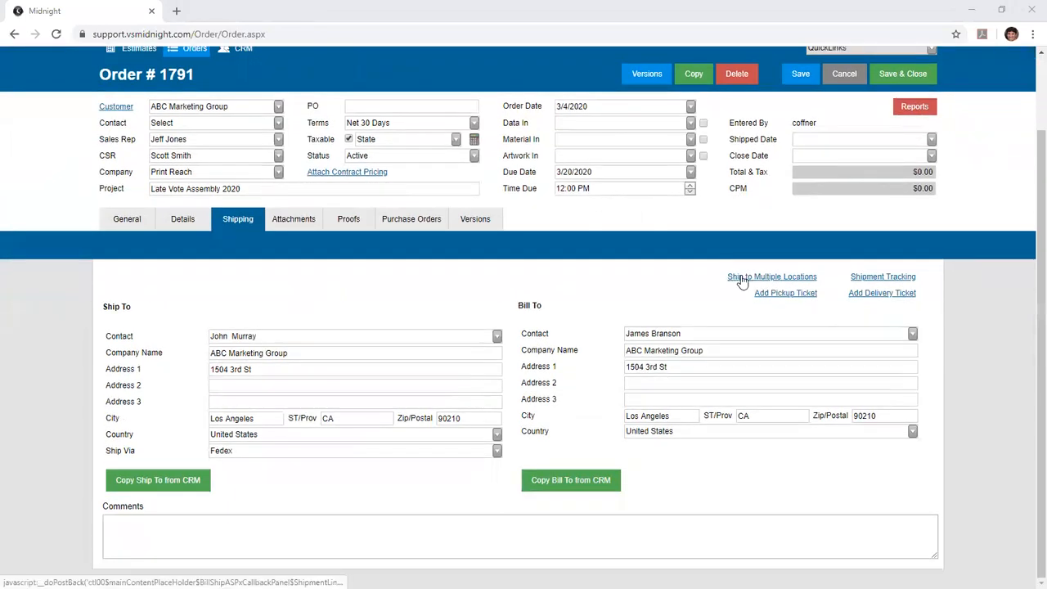
click(742, 280)
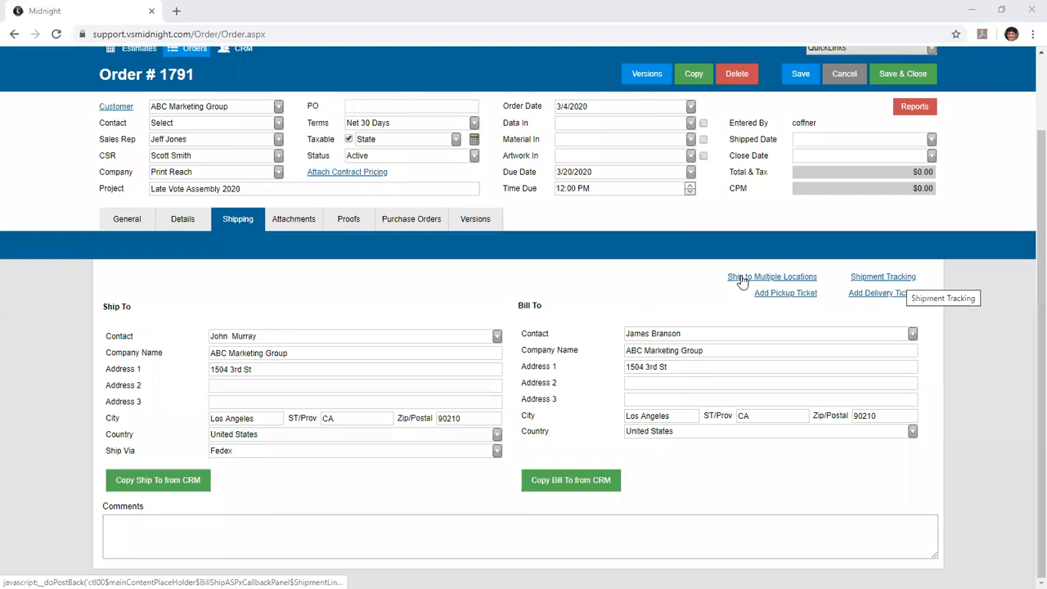
click(742, 281)
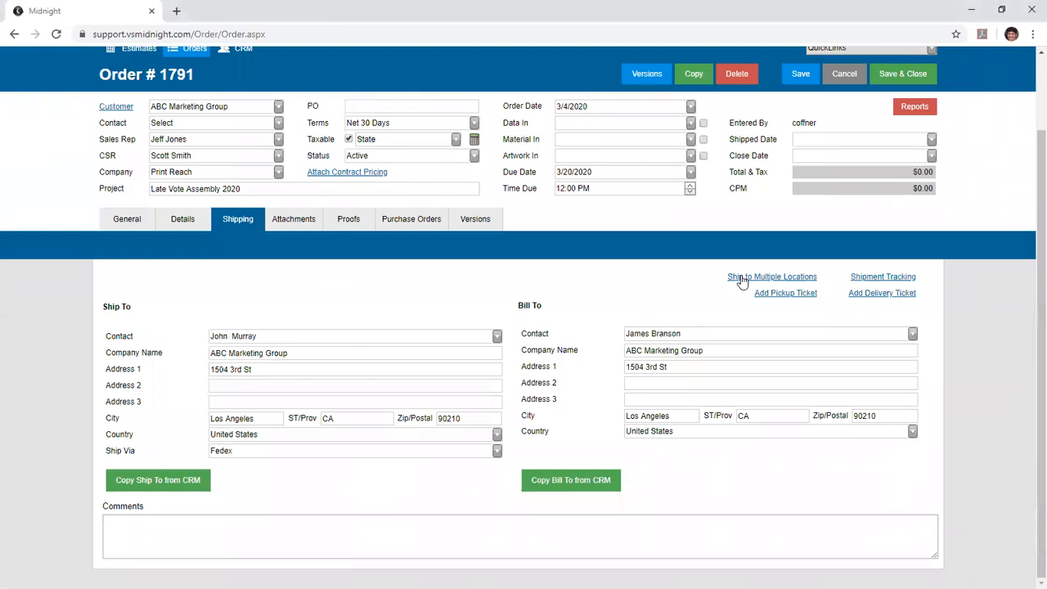
click(742, 282)
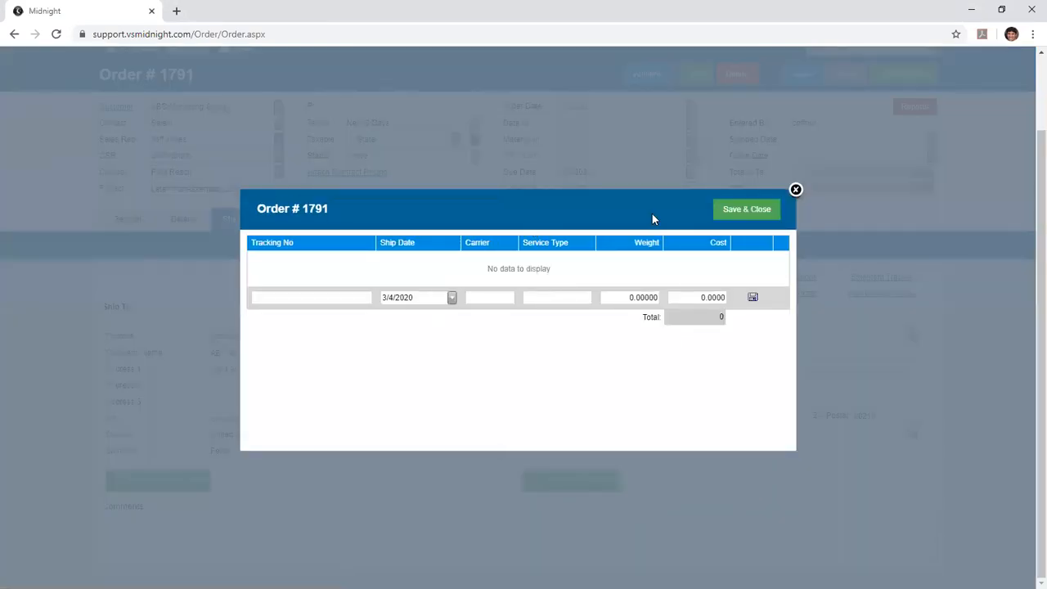
click(725, 217)
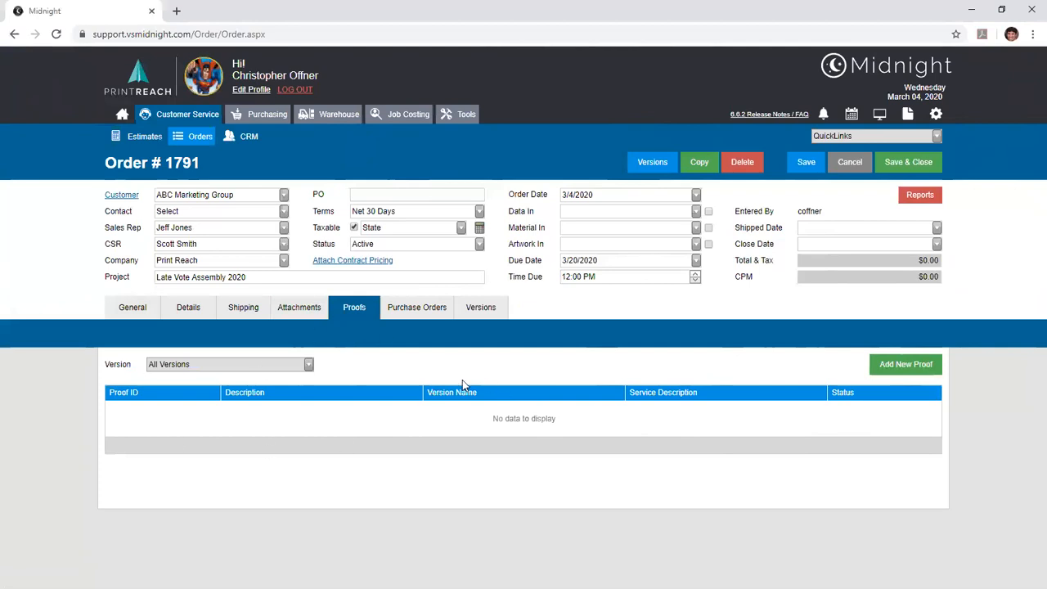
- View the order's purchase orders and versions, return to the general section and look through its service categories
click(388, 311)
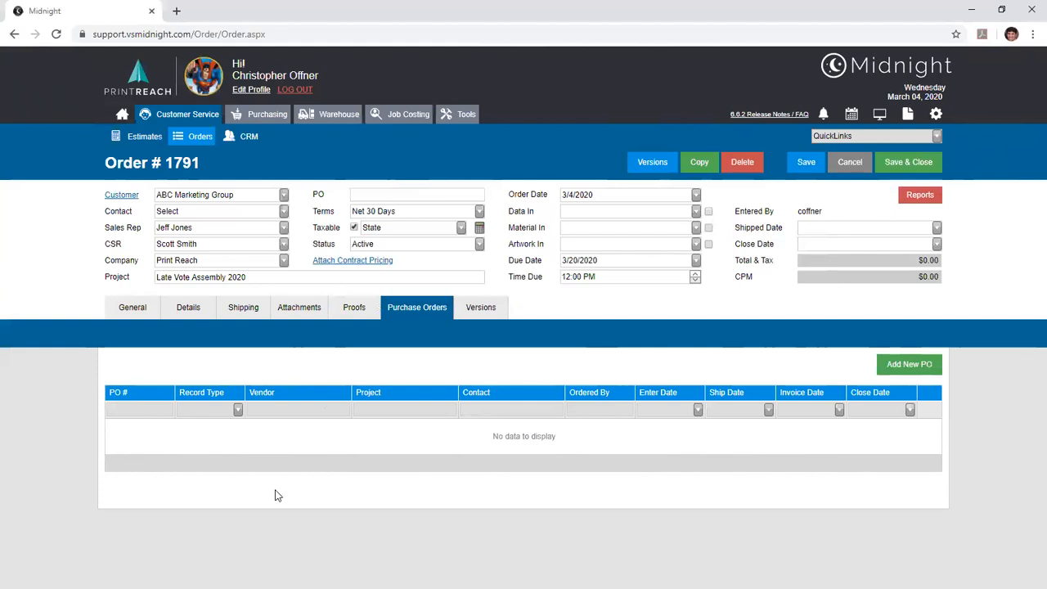
click(463, 314)
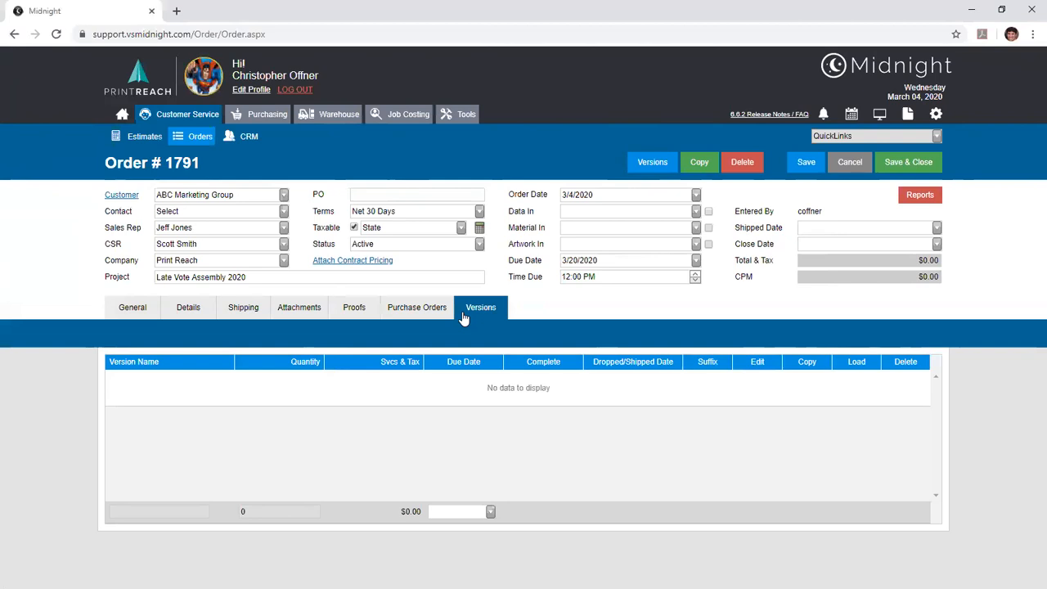
click(124, 312)
click(932, 334)
click(114, 335)
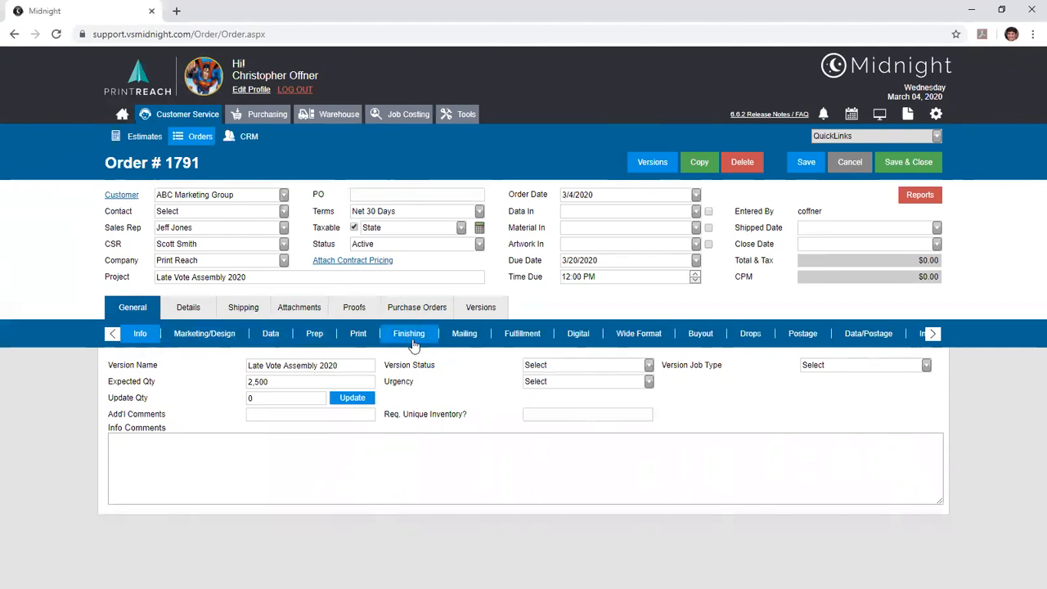
- View the buyout and digital service sections, list the available digital services, and open the drops section
click(628, 337)
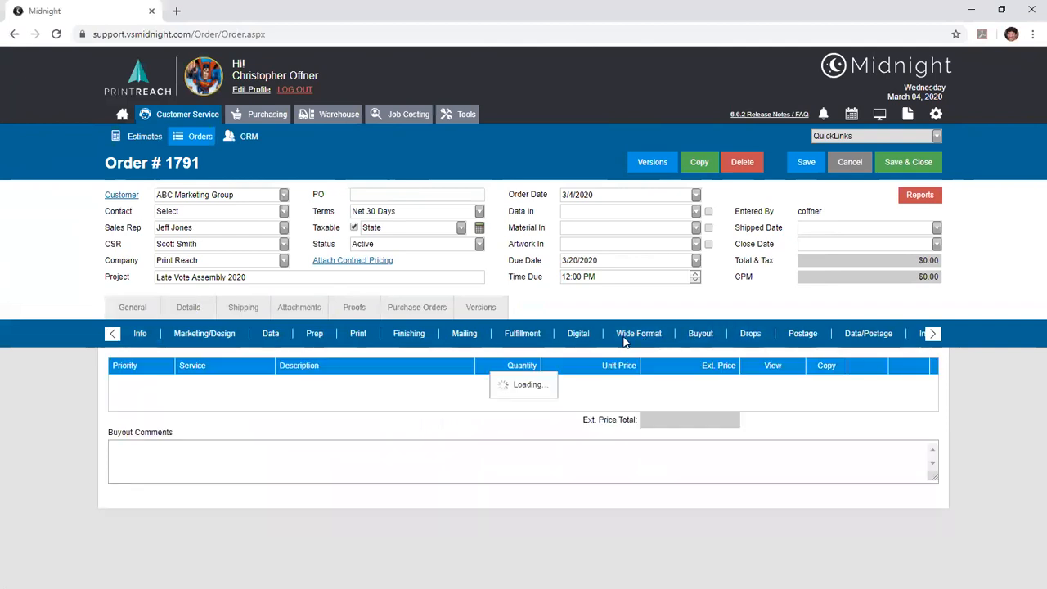
click(578, 337)
click(270, 381)
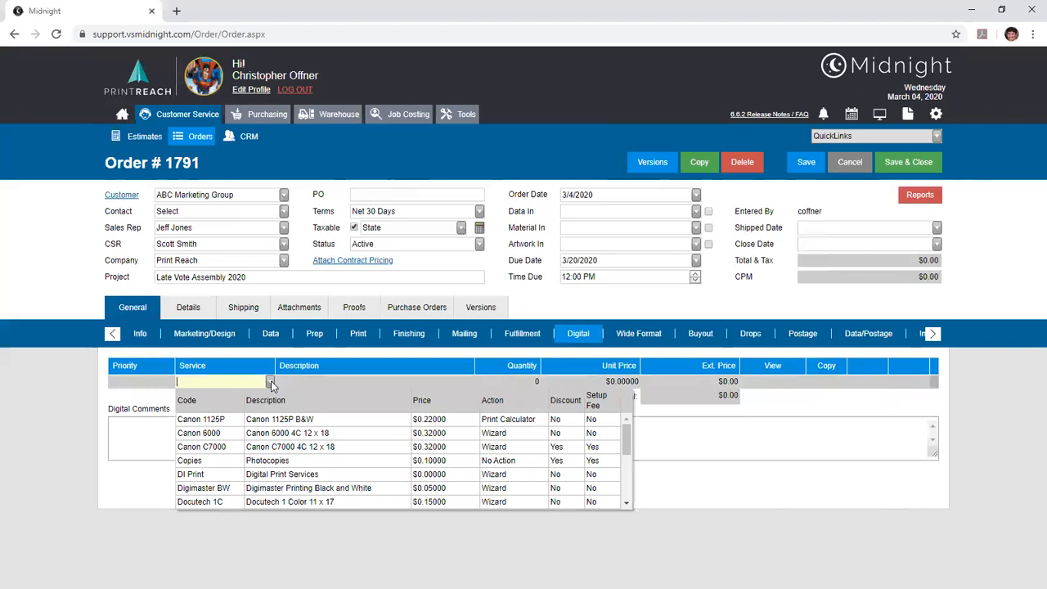
click(539, 354)
click(732, 342)
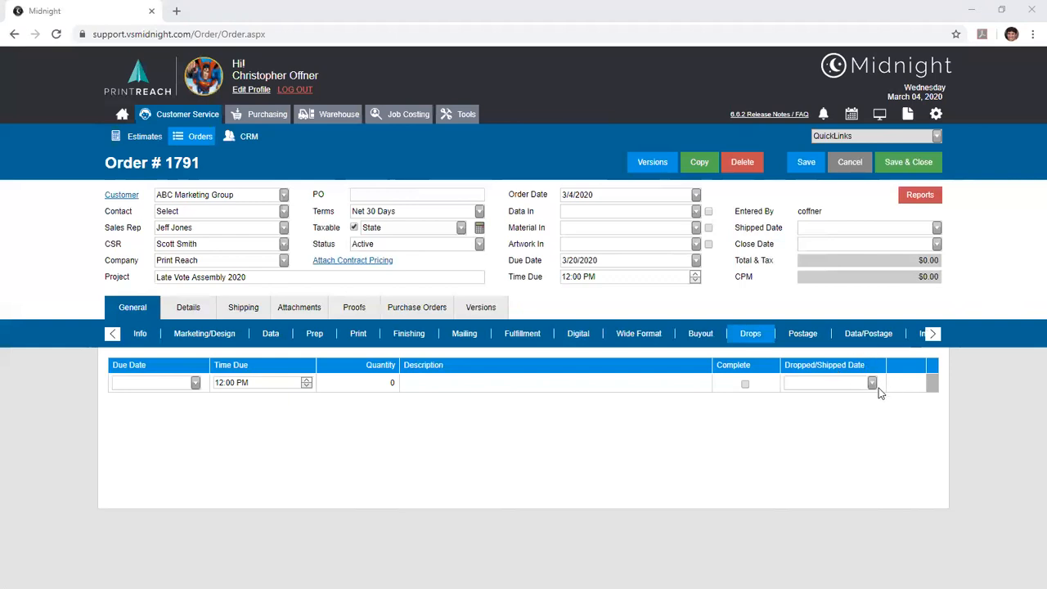
- Open the postage section and browse the postage affix options without choosing one
click(813, 335)
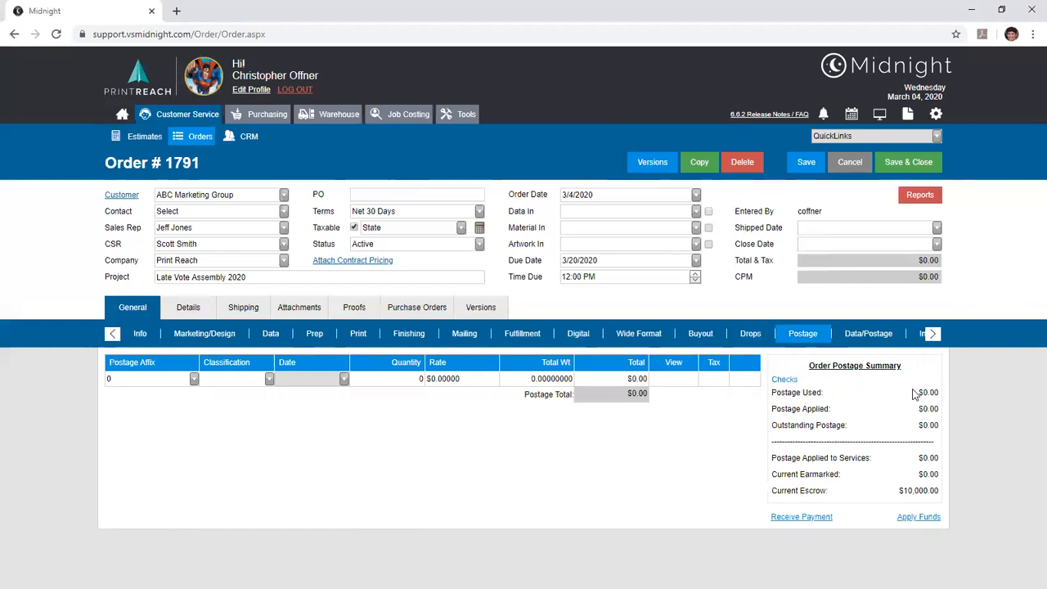
key(Tab)
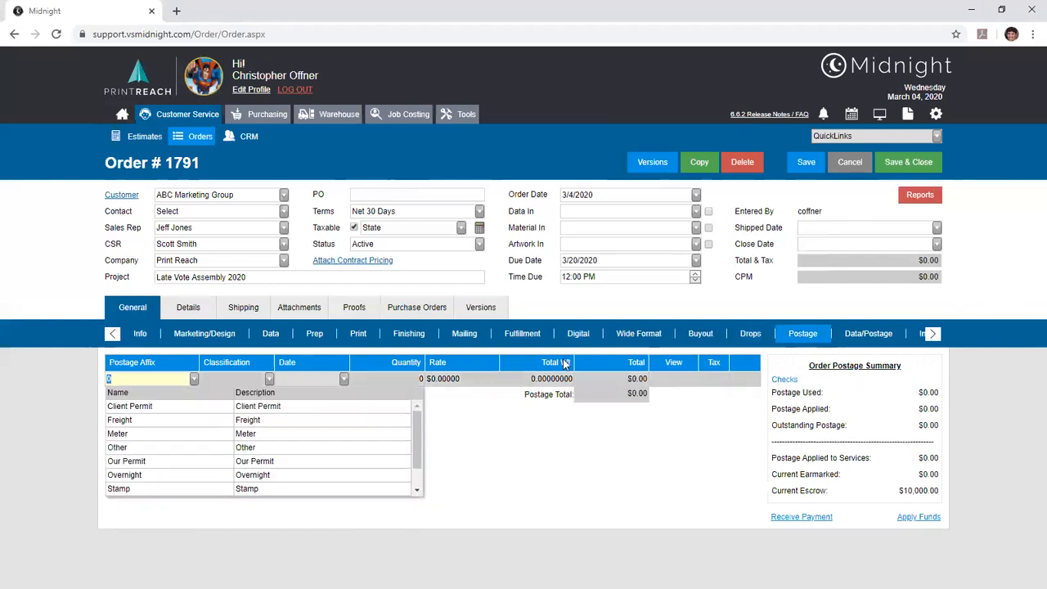
key(Down)
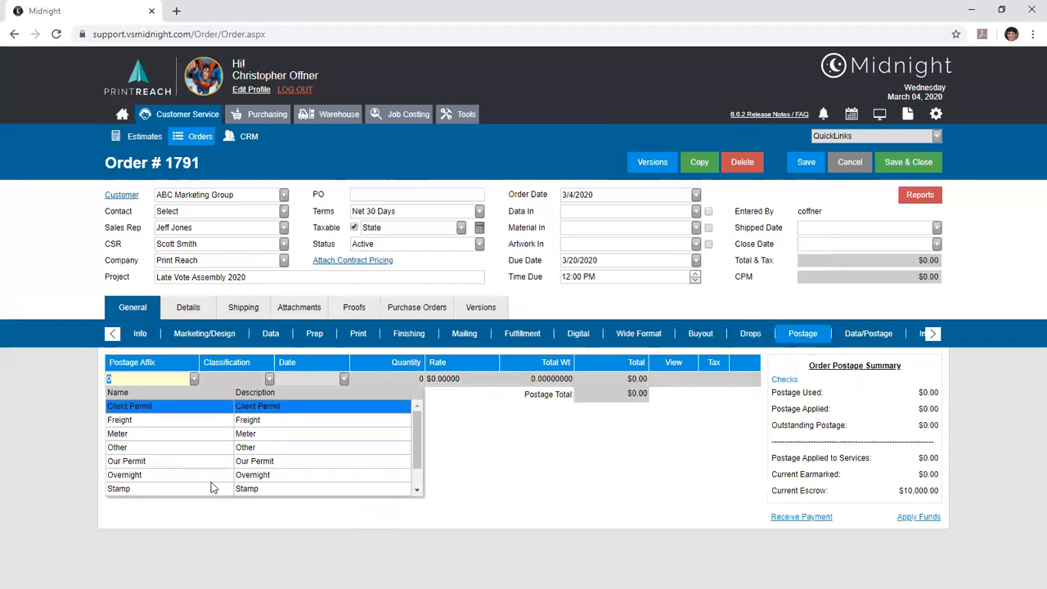
key(Down)
key(Down)
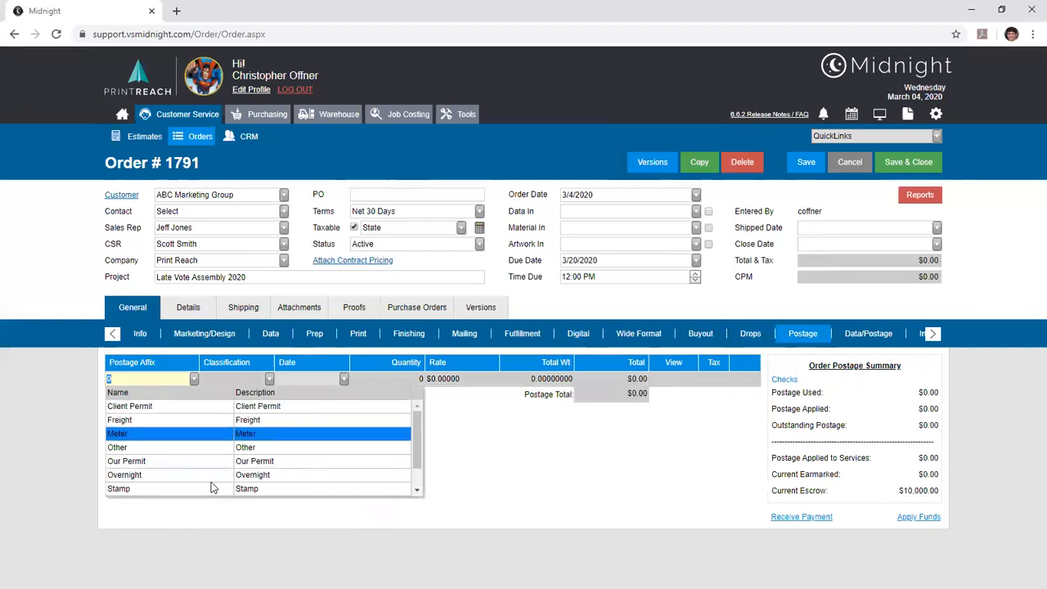
click(442, 428)
click(390, 377)
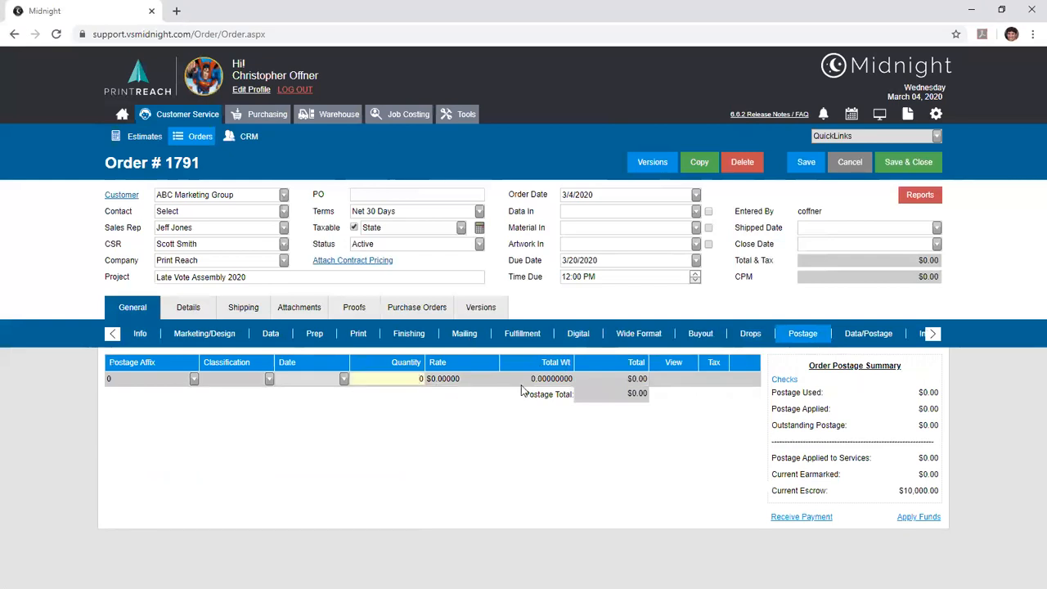
- Review the order postage summary, data/postage and inventory sections of the Late Vote Assembly 2020 order, and save and close the order
click(785, 394)
drag(772, 394, 822, 396)
click(849, 425)
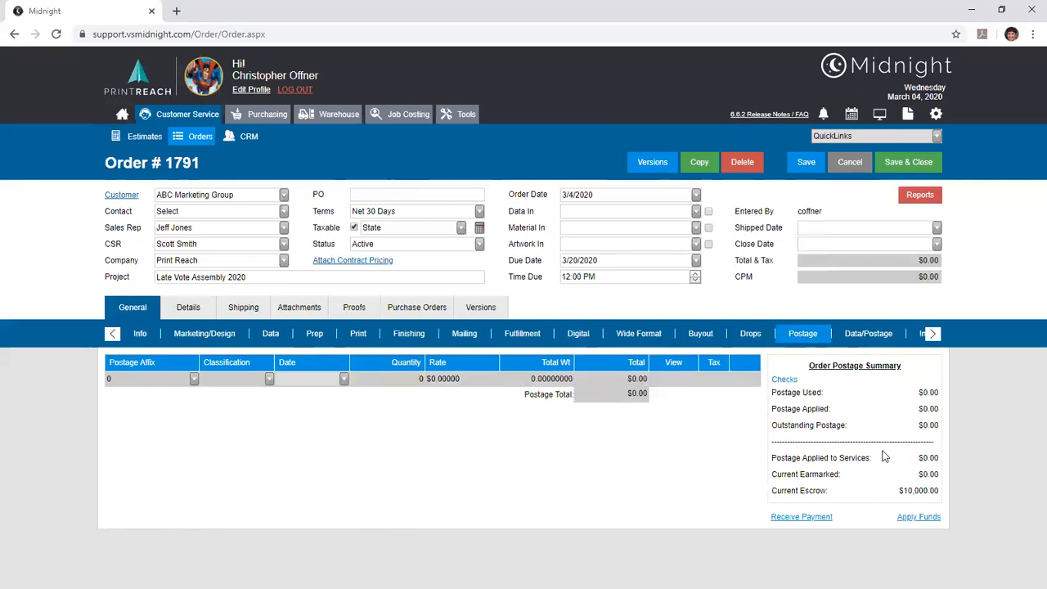
click(872, 337)
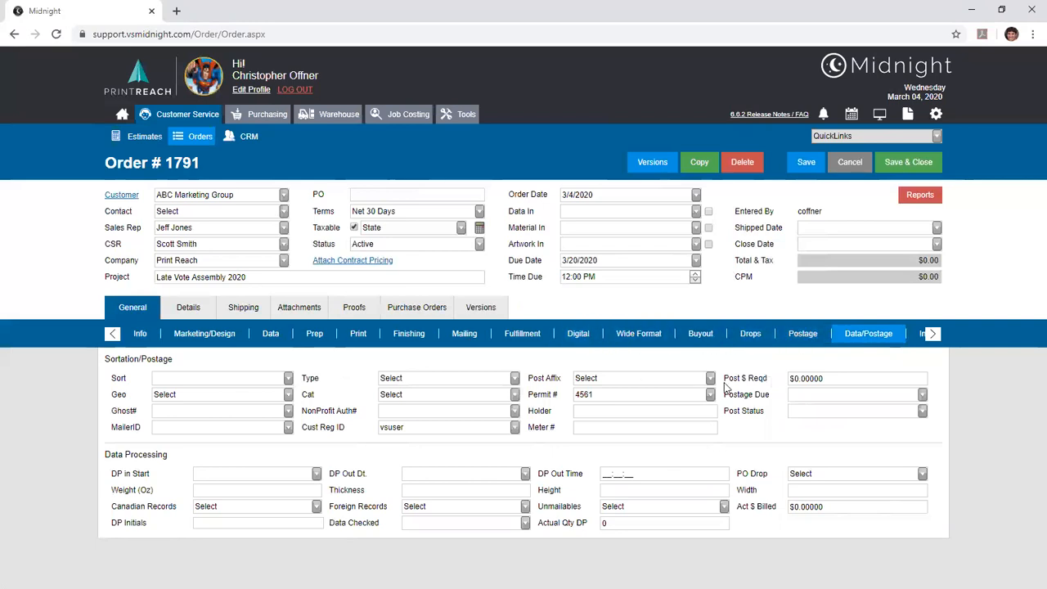
click(933, 334)
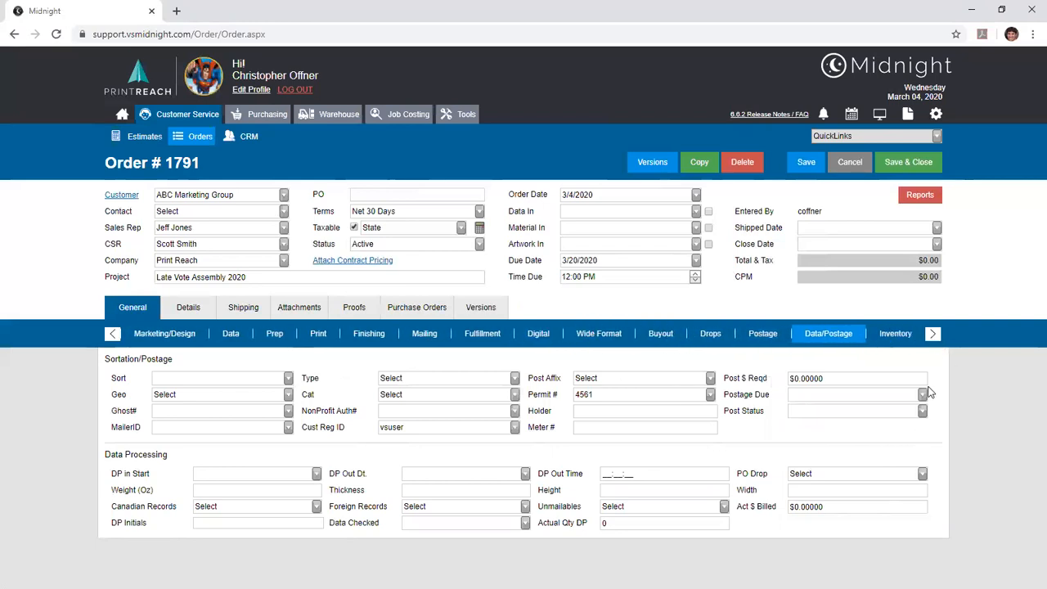
click(898, 342)
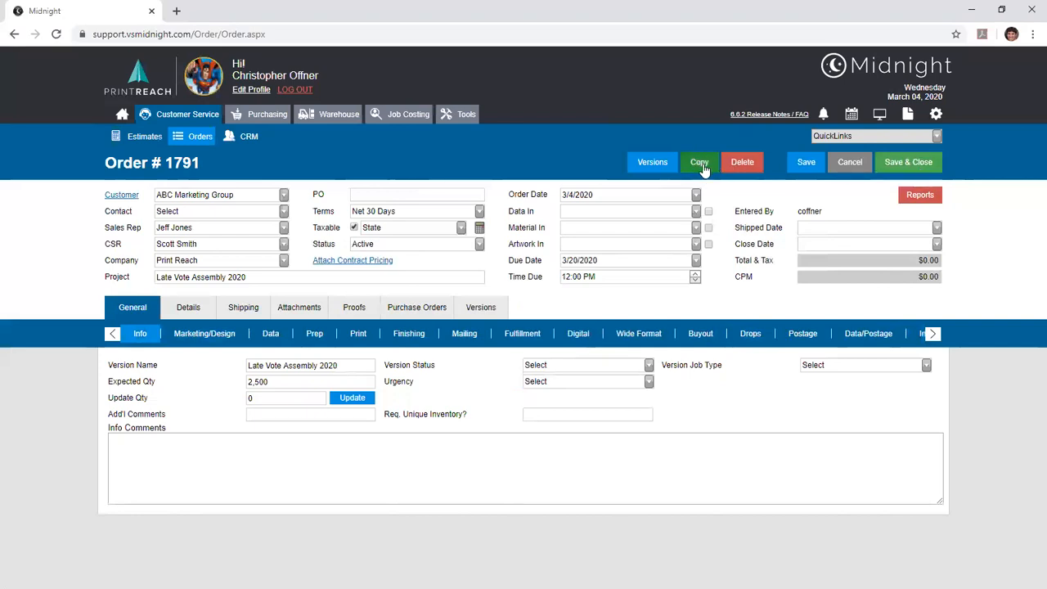
click(900, 161)
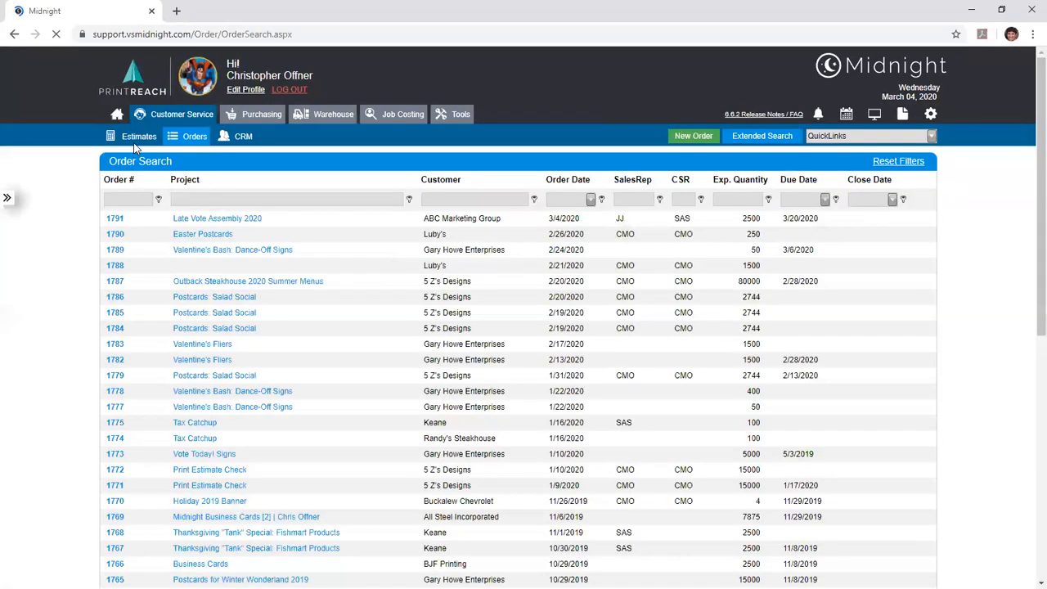
- Export the Luby's Easter Business Card mini-Postcards estimate to an order and open the new order, dismissing the account warning
click(136, 141)
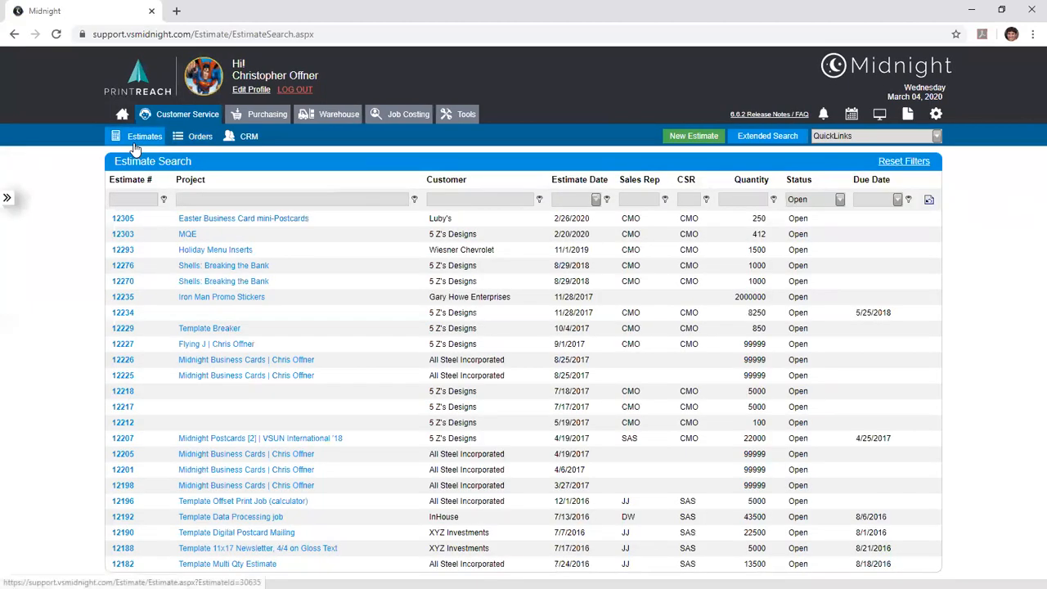
click(135, 145)
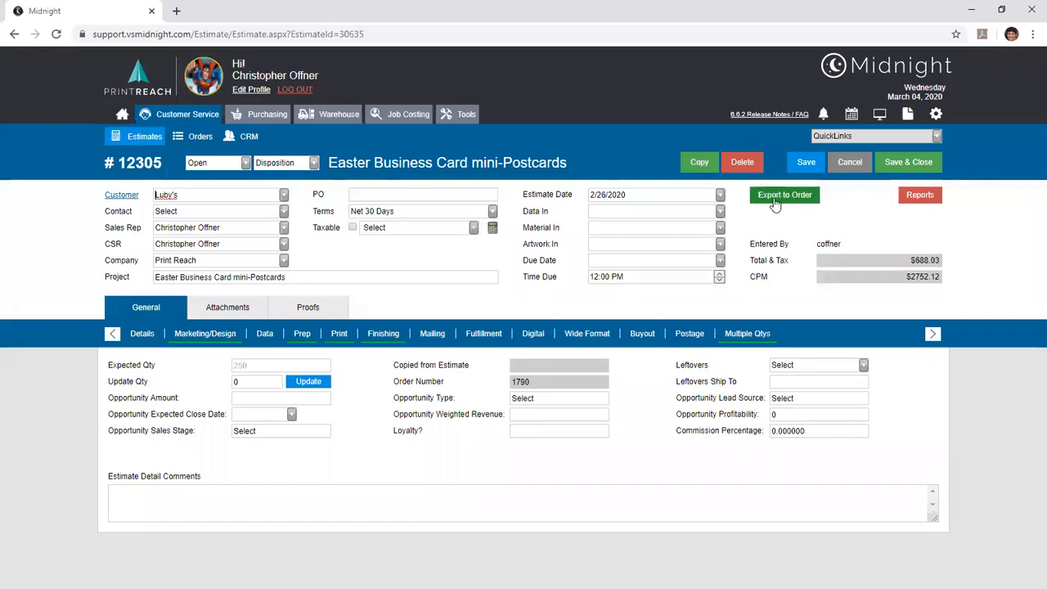
click(775, 204)
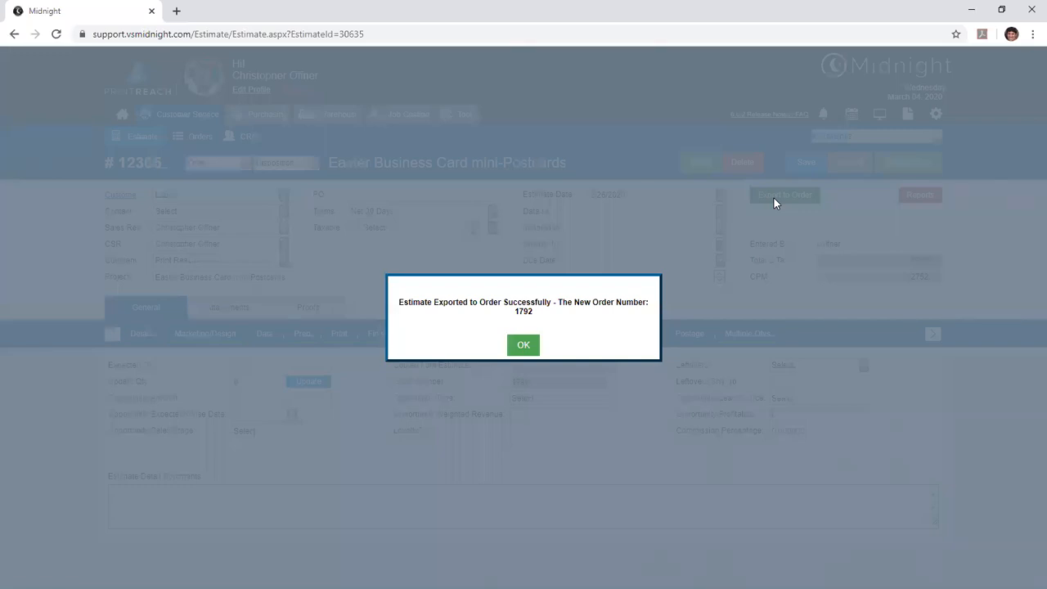
click(522, 342)
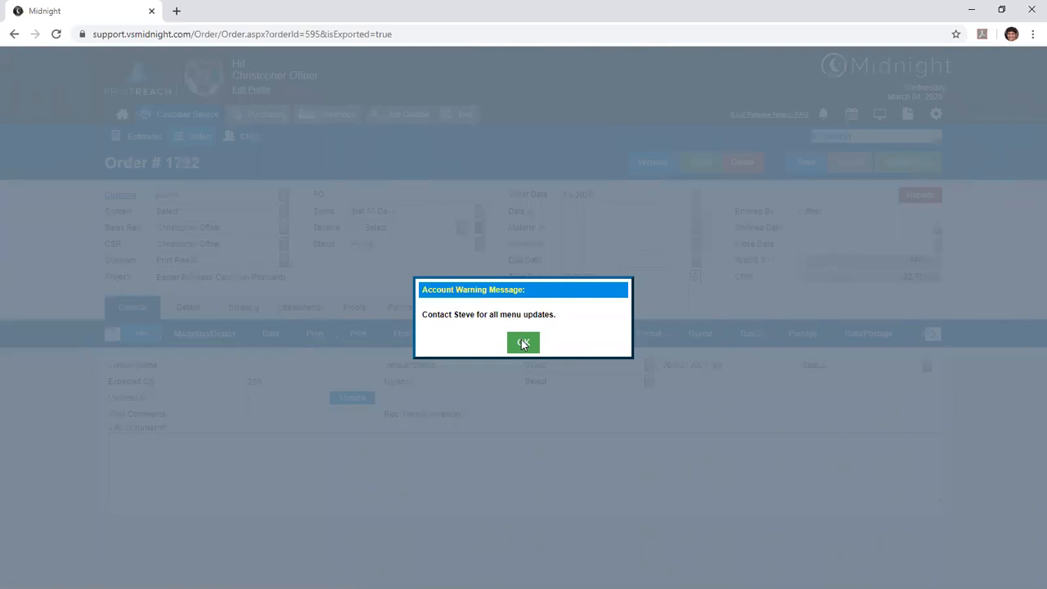
click(524, 344)
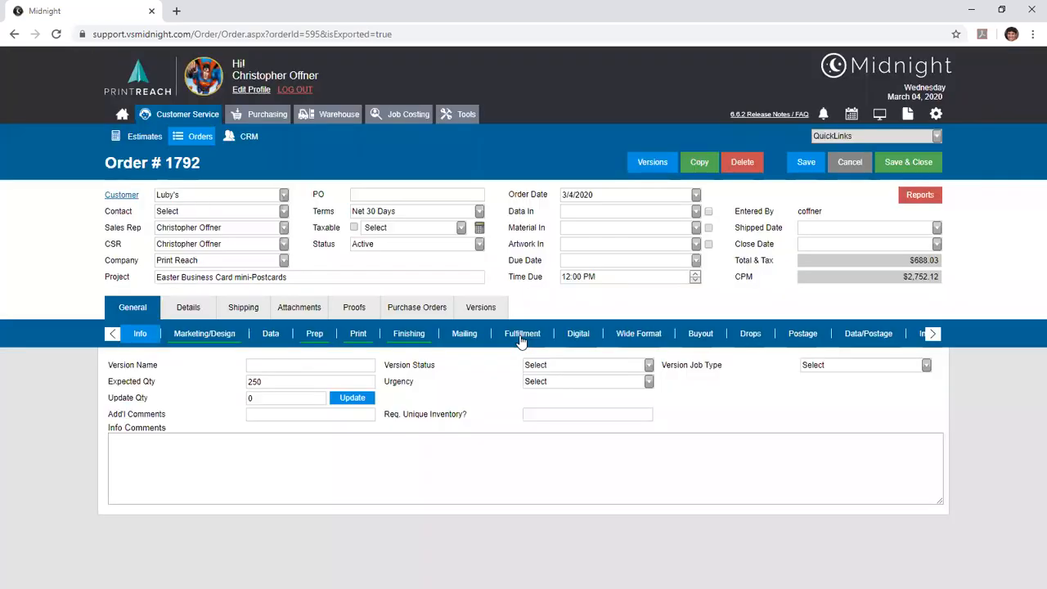
- View the print services and the inventory section of the exported Luby's order
click(360, 336)
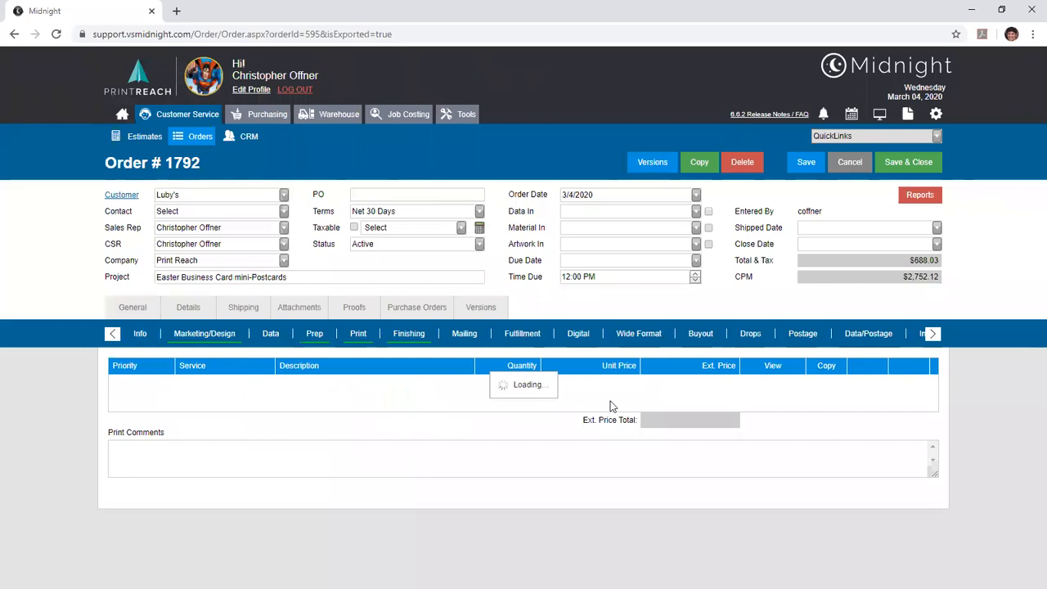
click(933, 336)
click(914, 339)
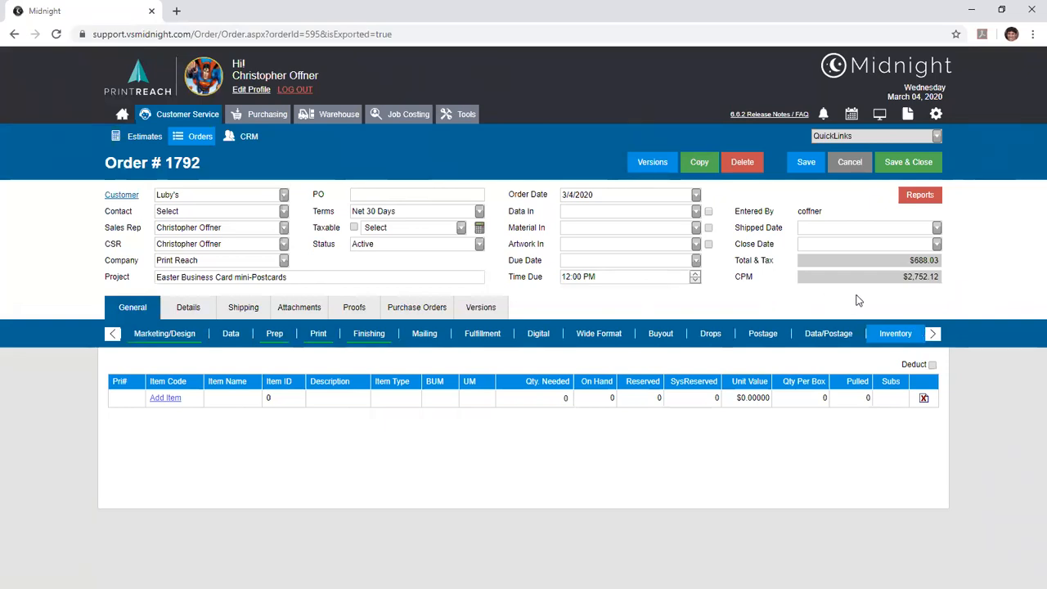
- Open the Quick Create Inventory form from the Luby's order and close it without creating an item
click(937, 136)
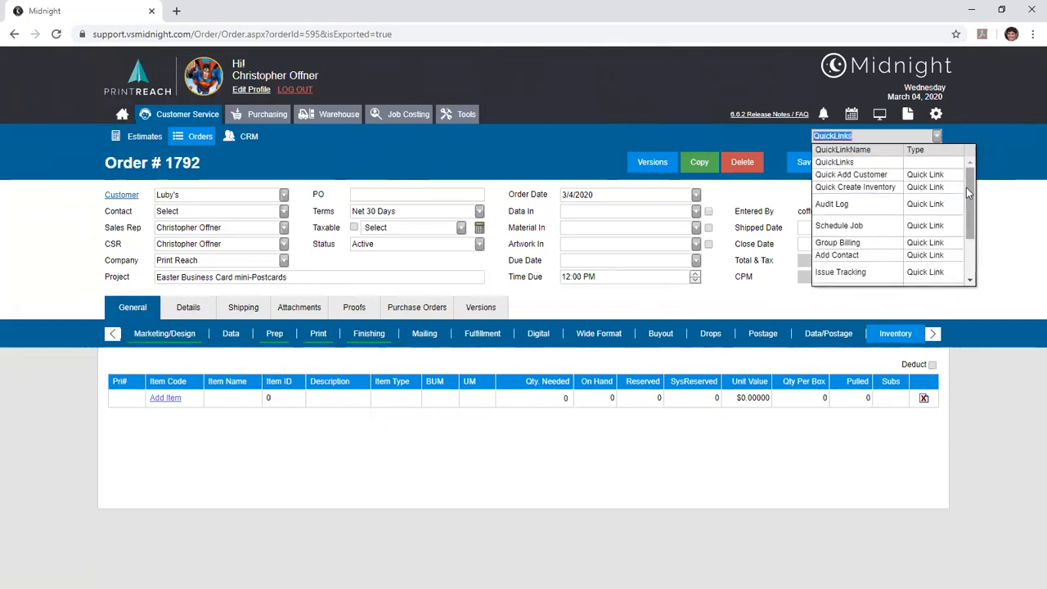
scroll(966, 187, down, 1)
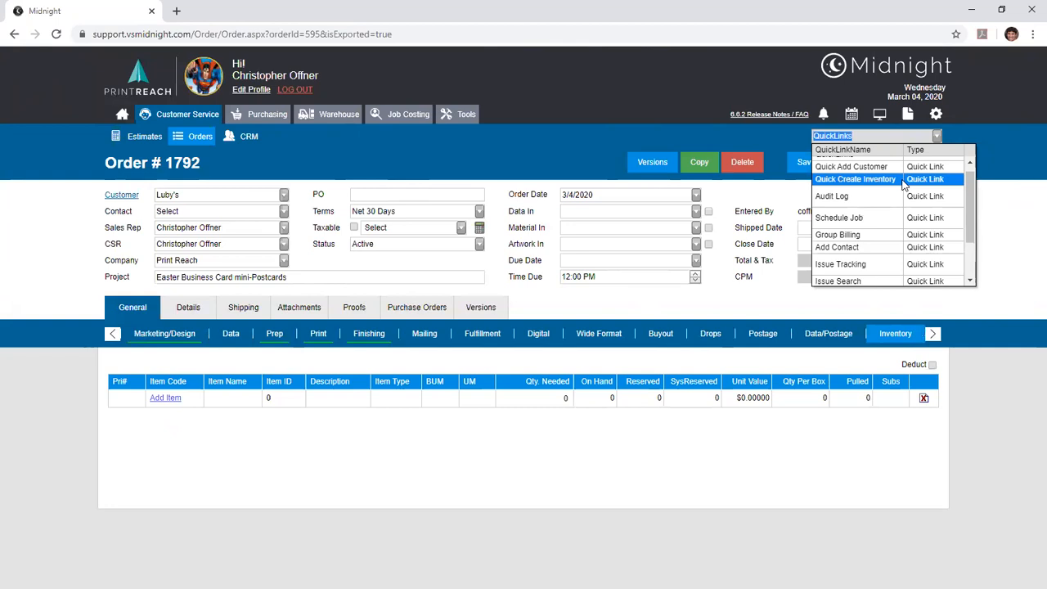
click(950, 183)
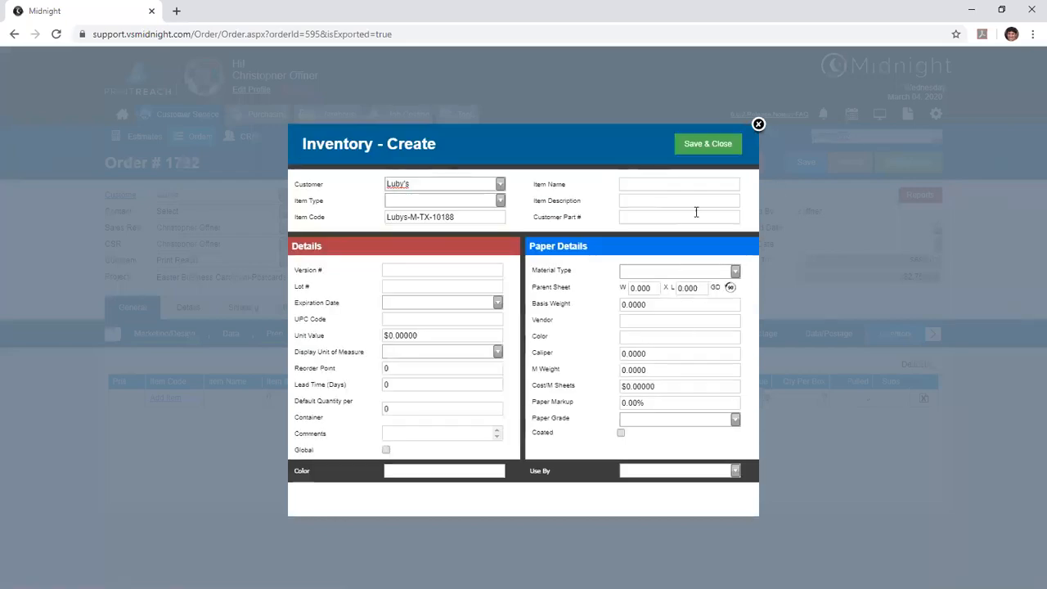
click(759, 124)
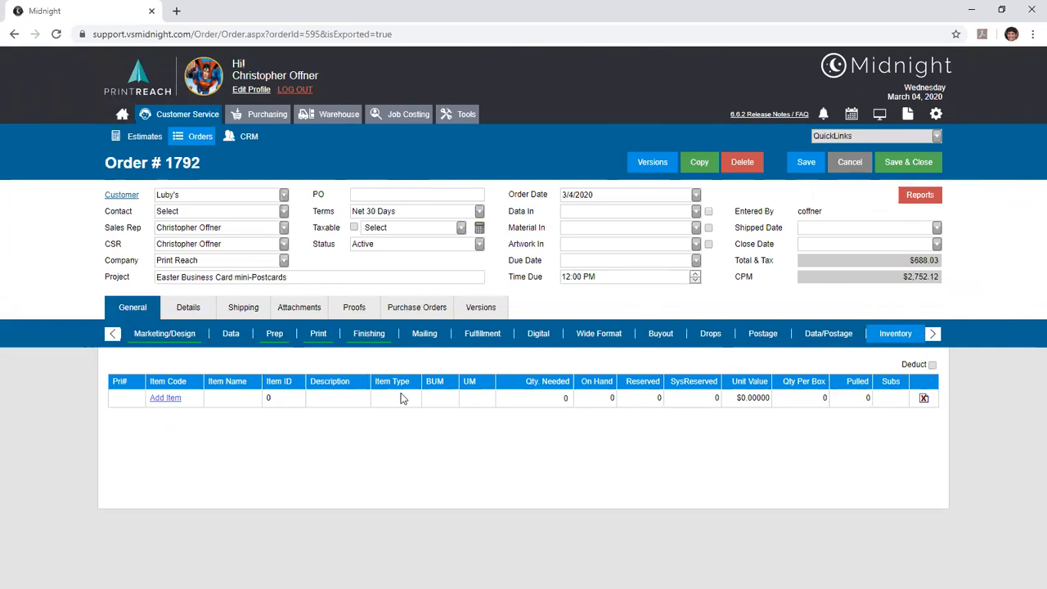
- View the audit log of the Luby's order, check its Create entry, and close the log
click(935, 137)
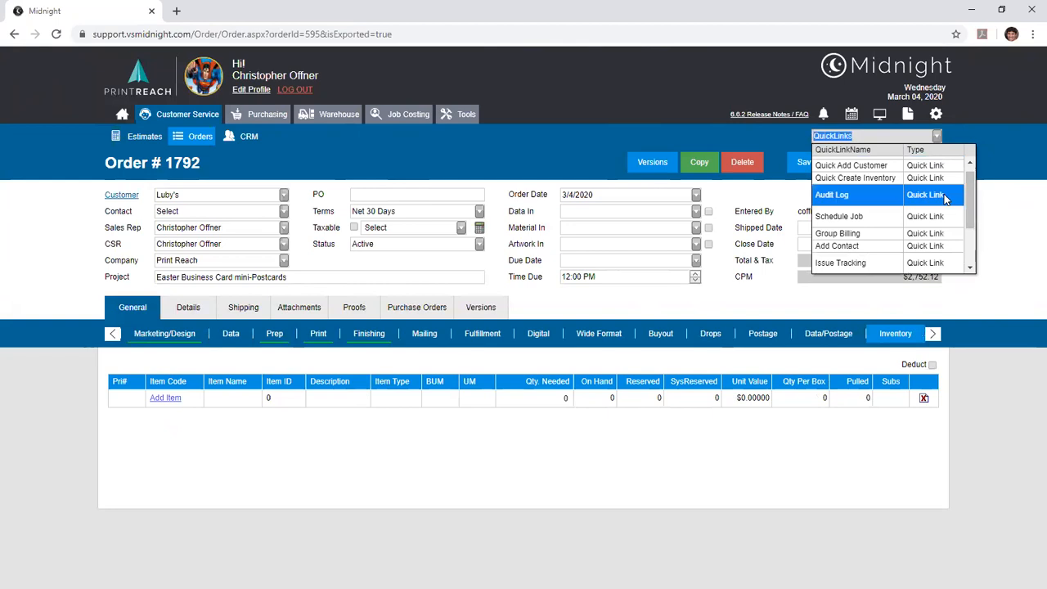
click(944, 195)
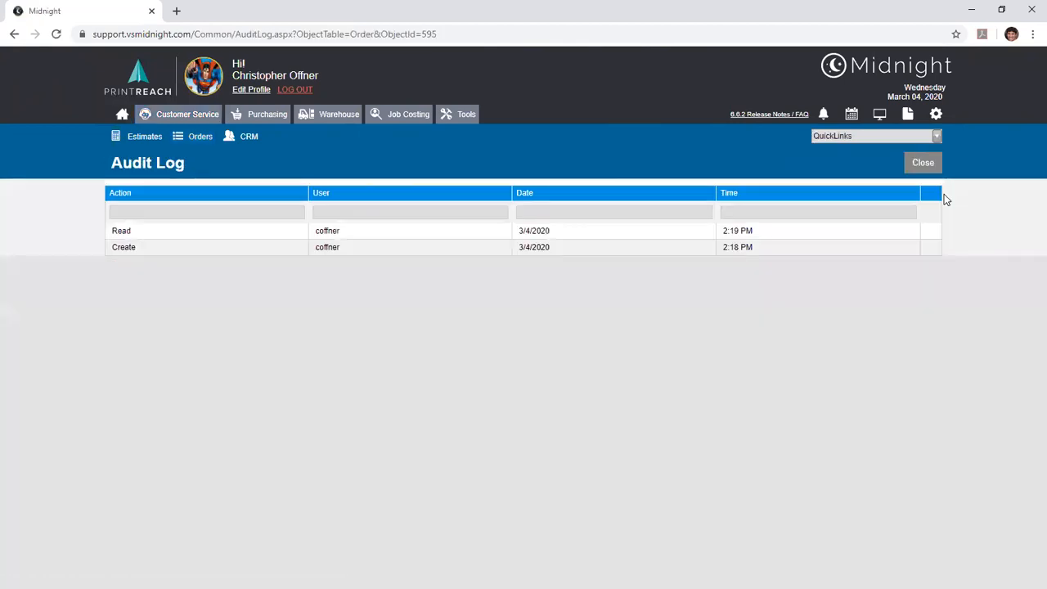
mouse_move(138, 247)
mouse_down()
mouse_move(112, 233)
mouse_move(111, 247)
mouse_up()
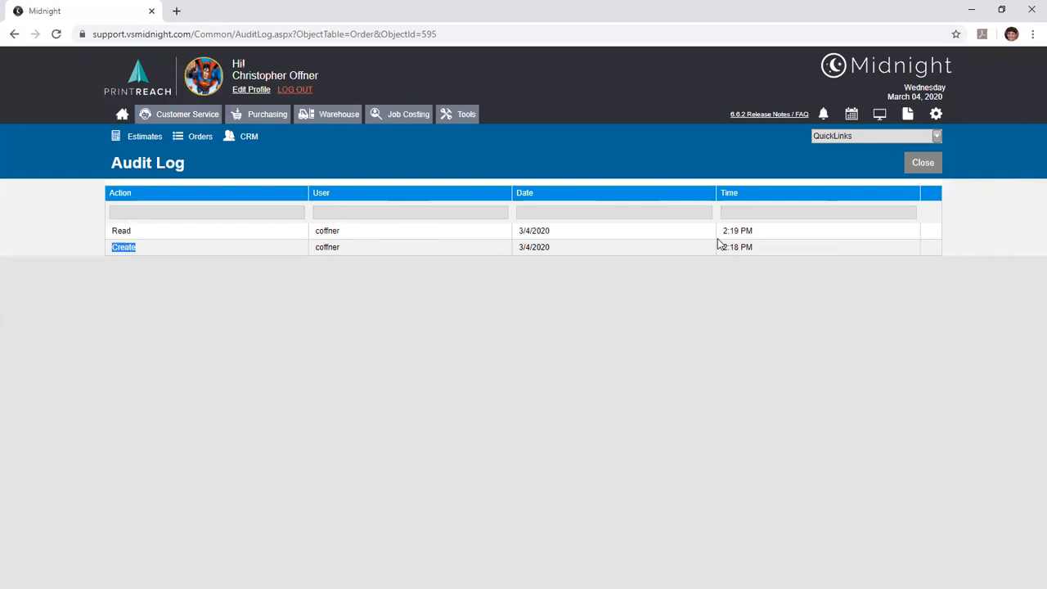
click(390, 370)
click(929, 164)
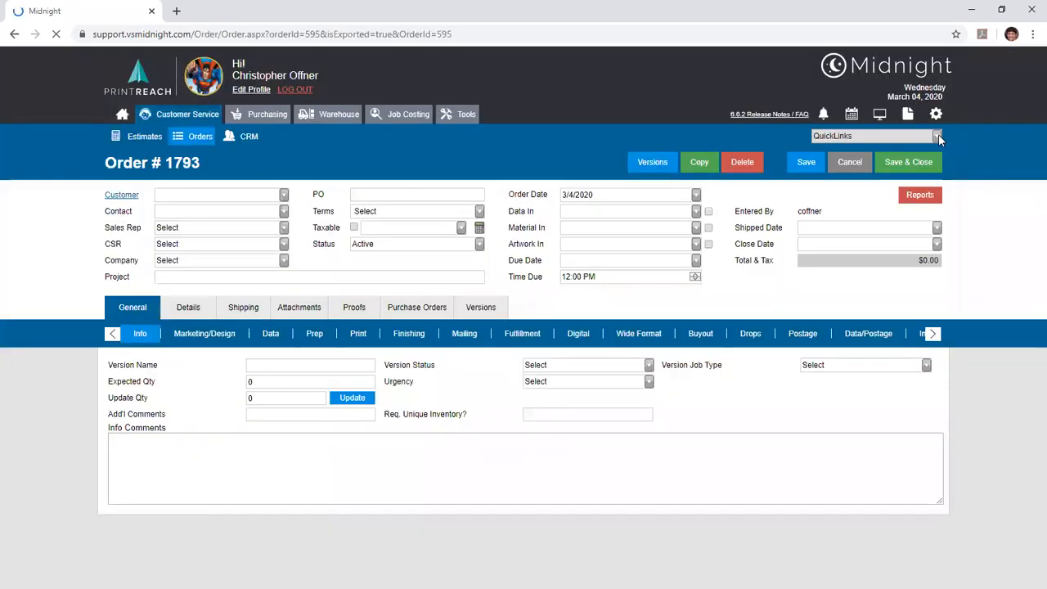
- Try to open Issue Tracking from the order's quick links, and go back to the order page
click(939, 136)
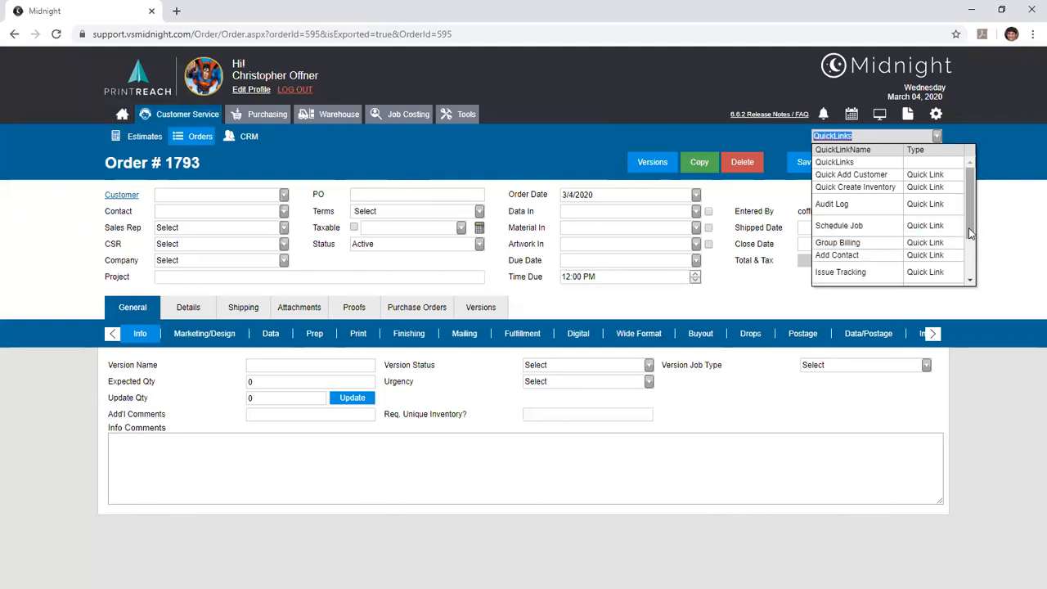
scroll(969, 233, down, 2)
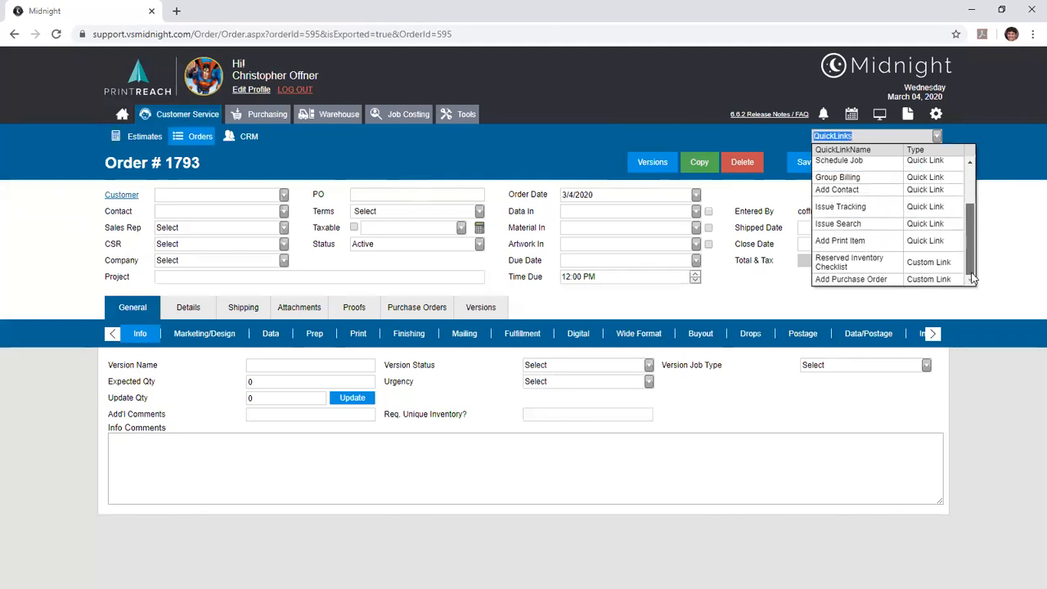
click(933, 209)
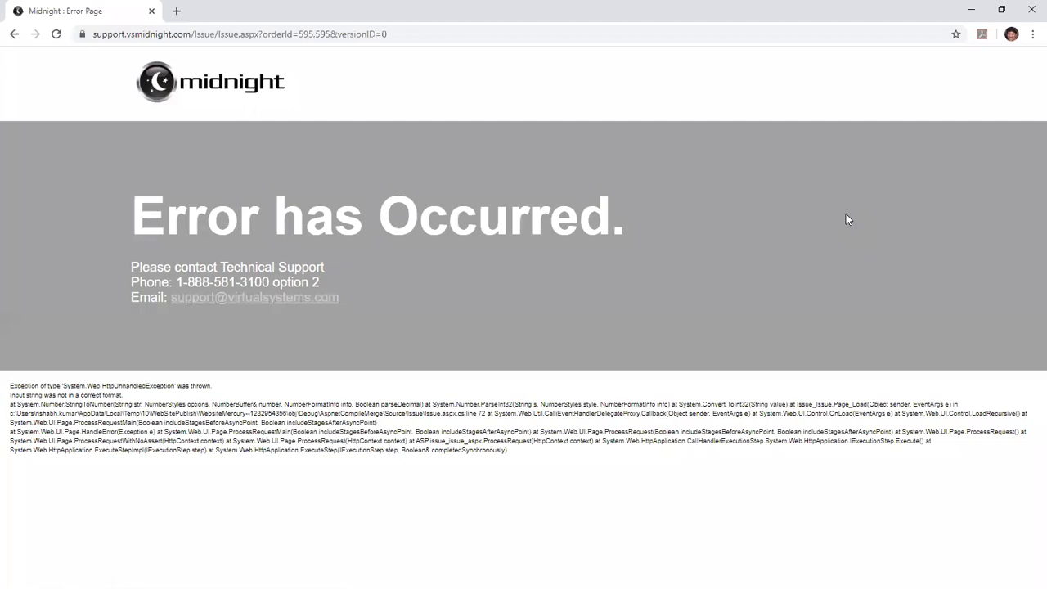
click(15, 34)
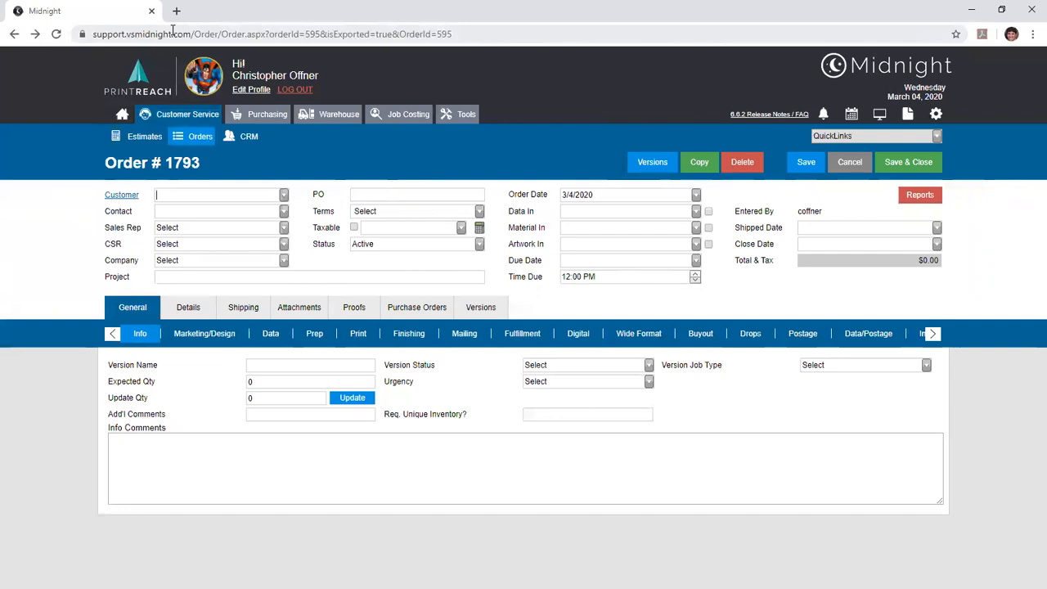
click(131, 104)
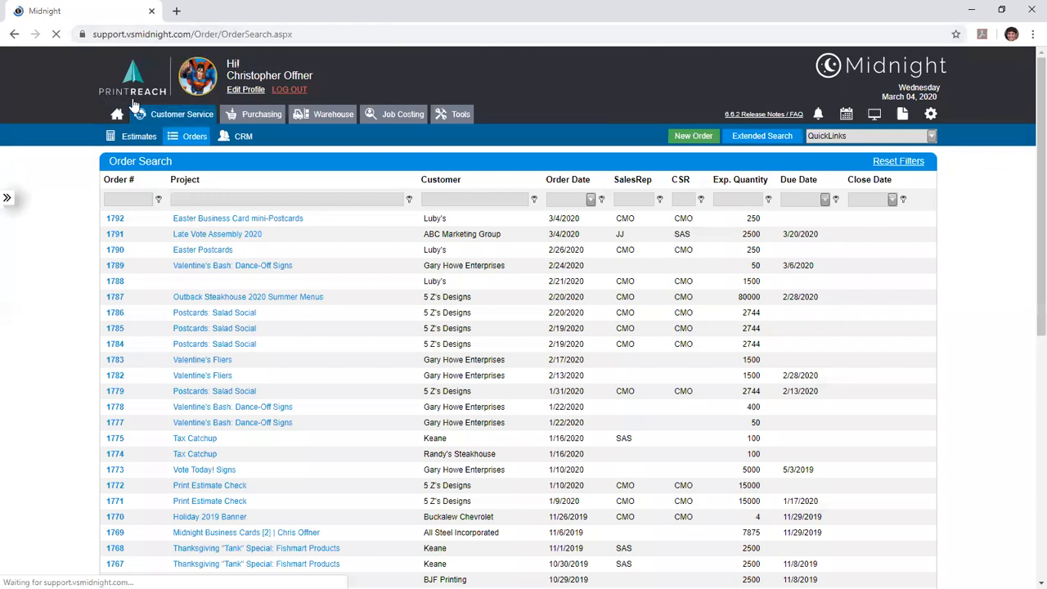
click(872, 138)
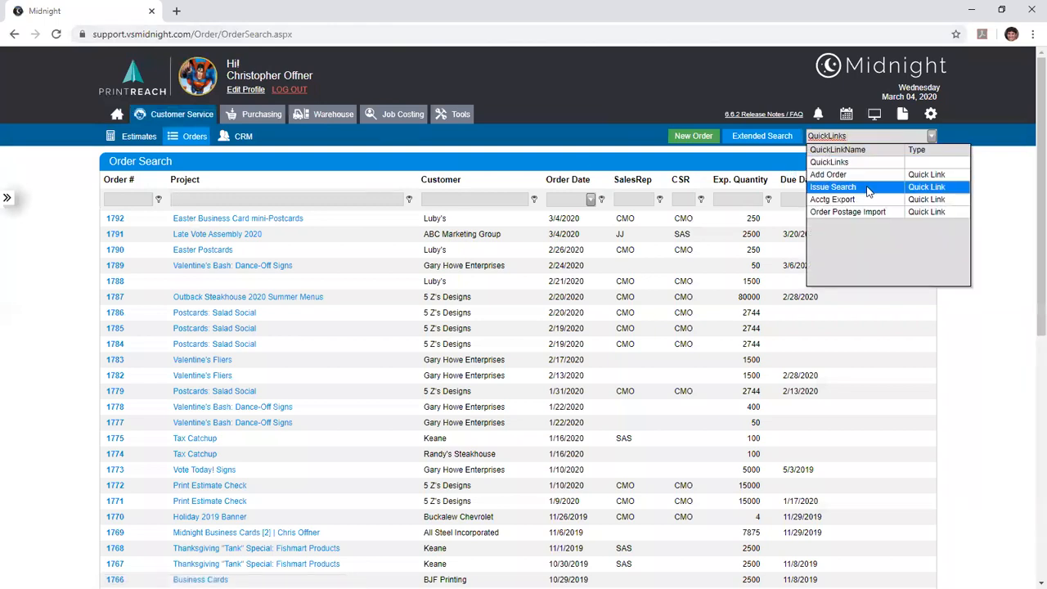
click(833, 187)
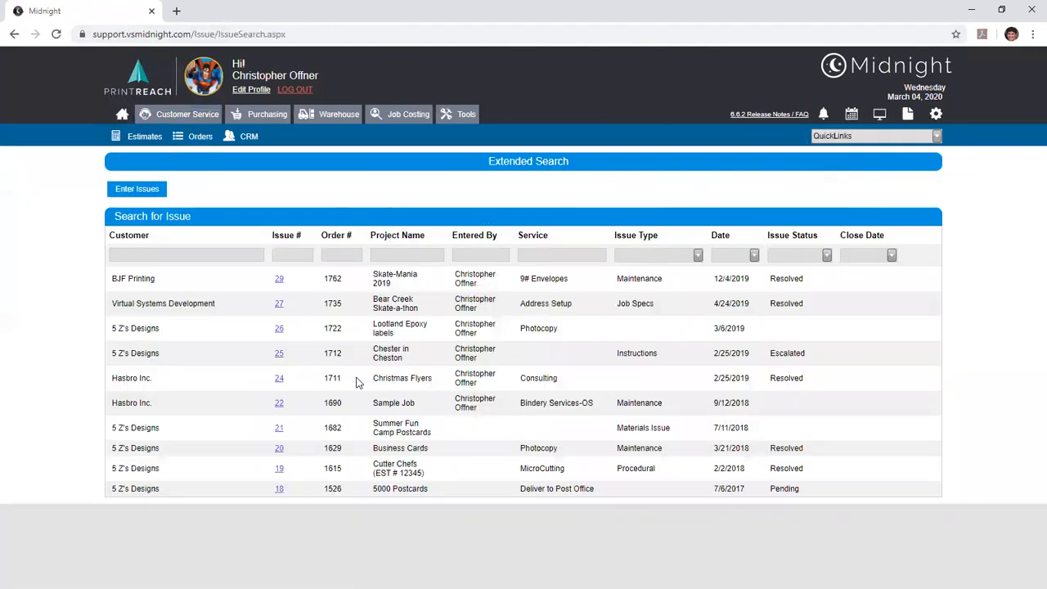
click(356, 376)
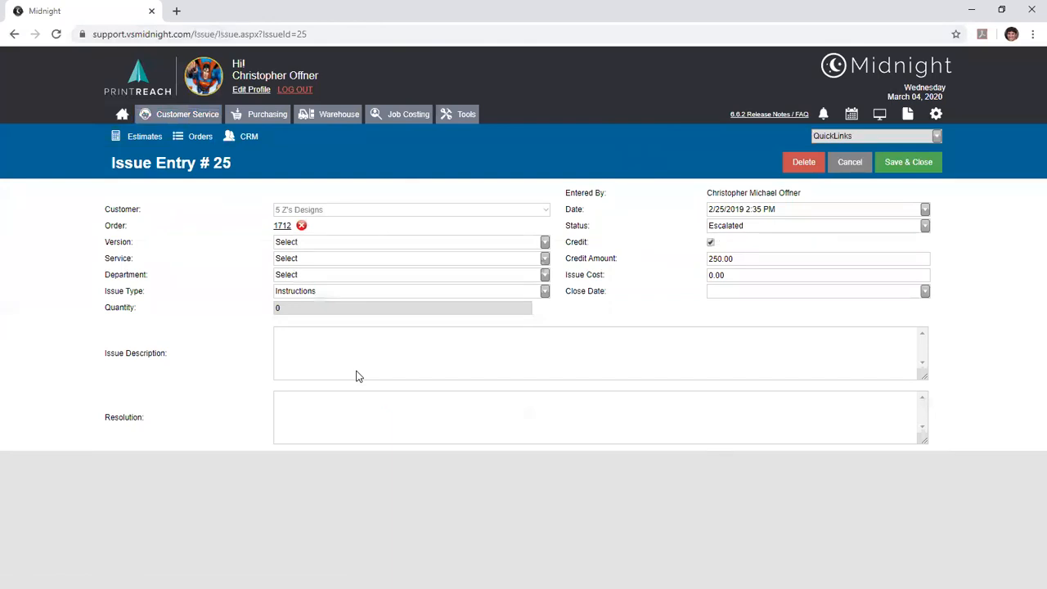
- Set the issue's version to Chester in Cheston and leave its service unselected
click(545, 245)
click(533, 265)
click(545, 260)
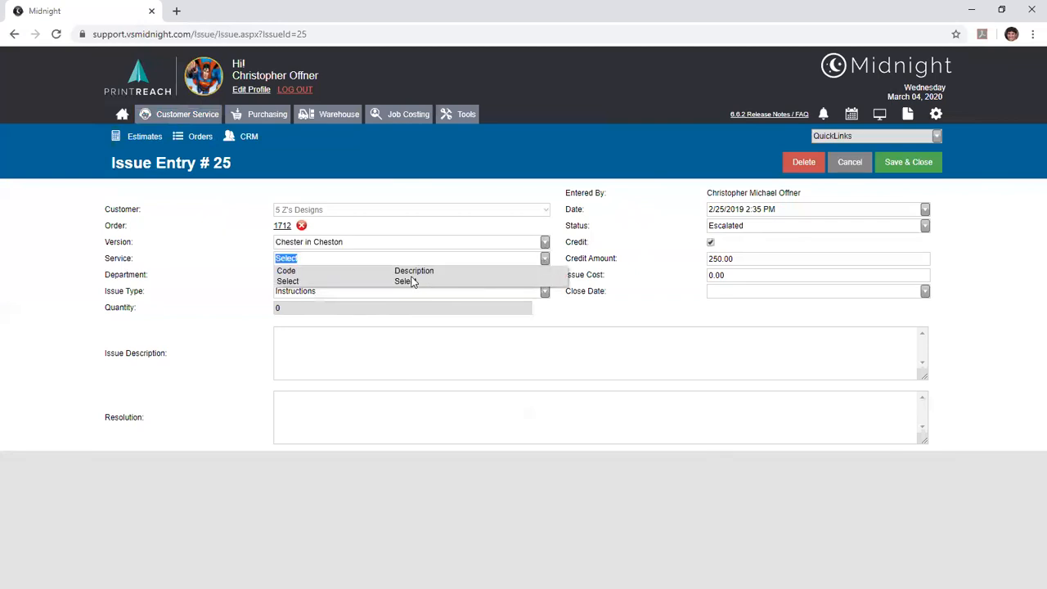
click(413, 281)
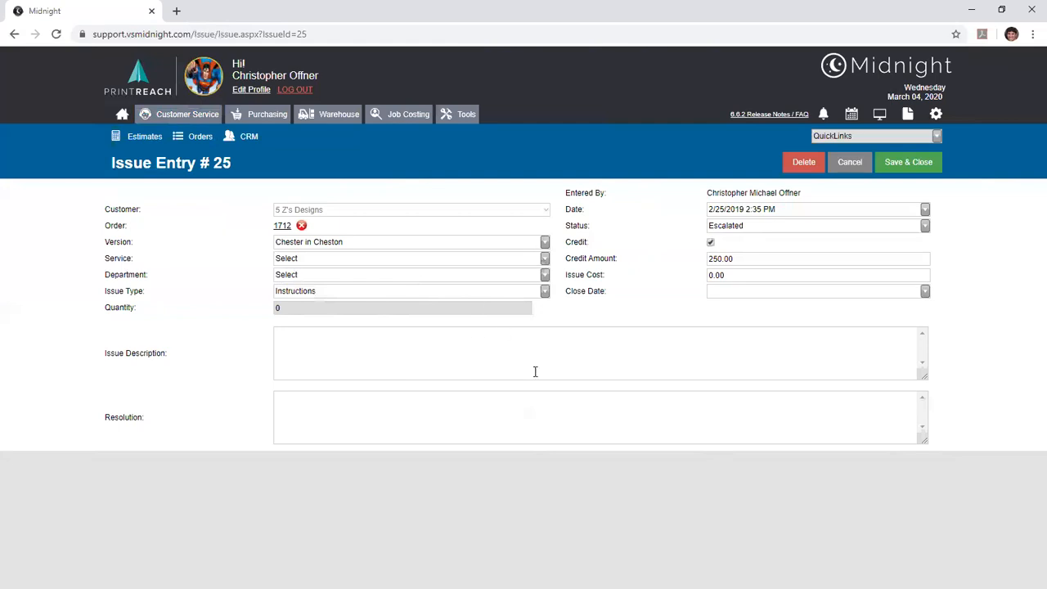
- Review the issue's credit amount, issue cost and close date fields, and close the issue entry
double_click(706, 257)
click(737, 275)
click(713, 309)
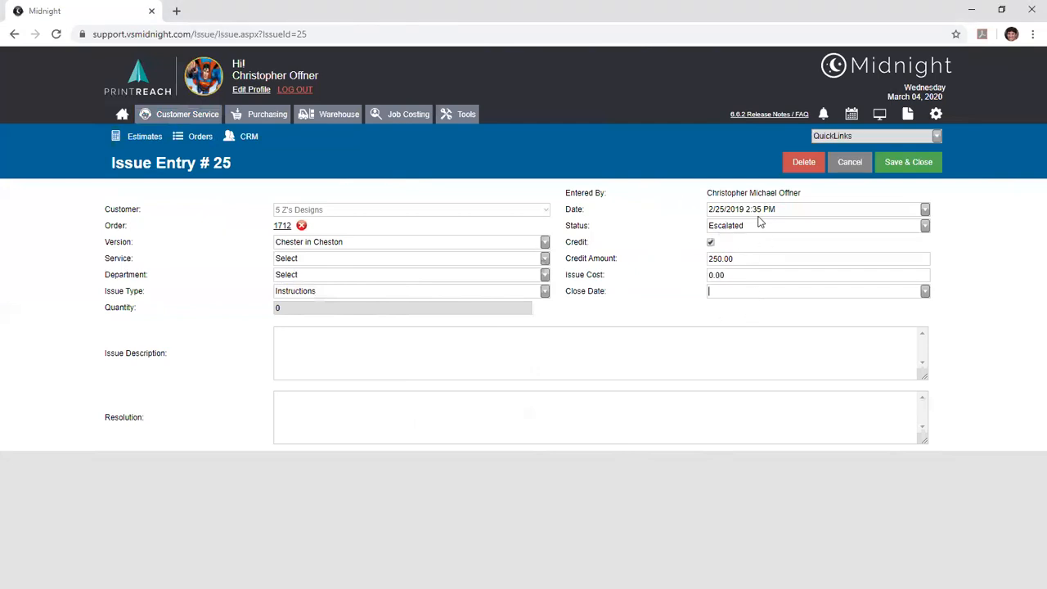
click(884, 168)
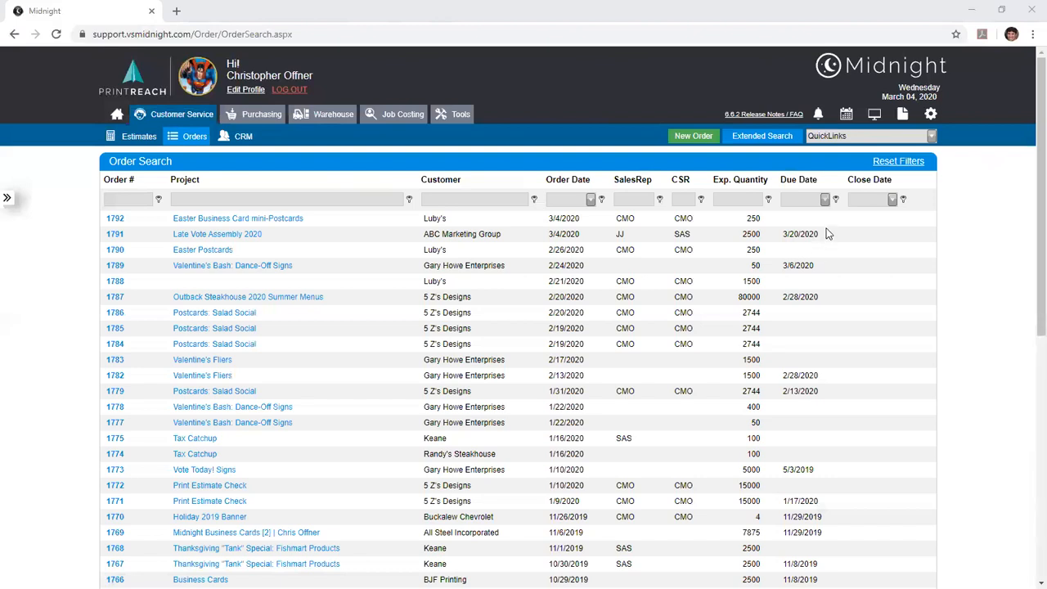
- Open the Vote Today! Signs order for Gary Howe Enterprises and browse its list of available reports
click(444, 229)
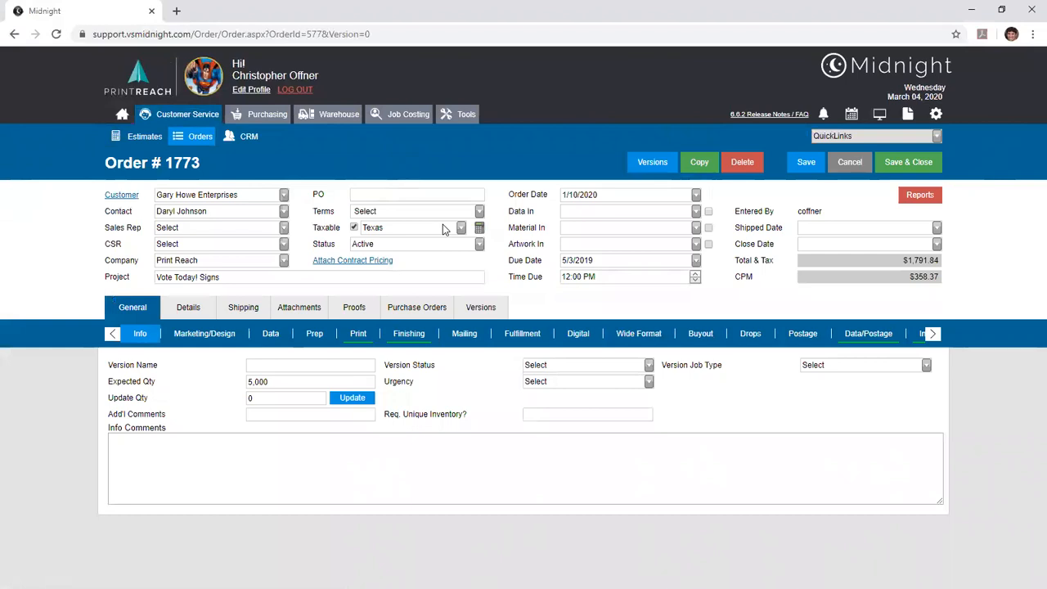
click(918, 198)
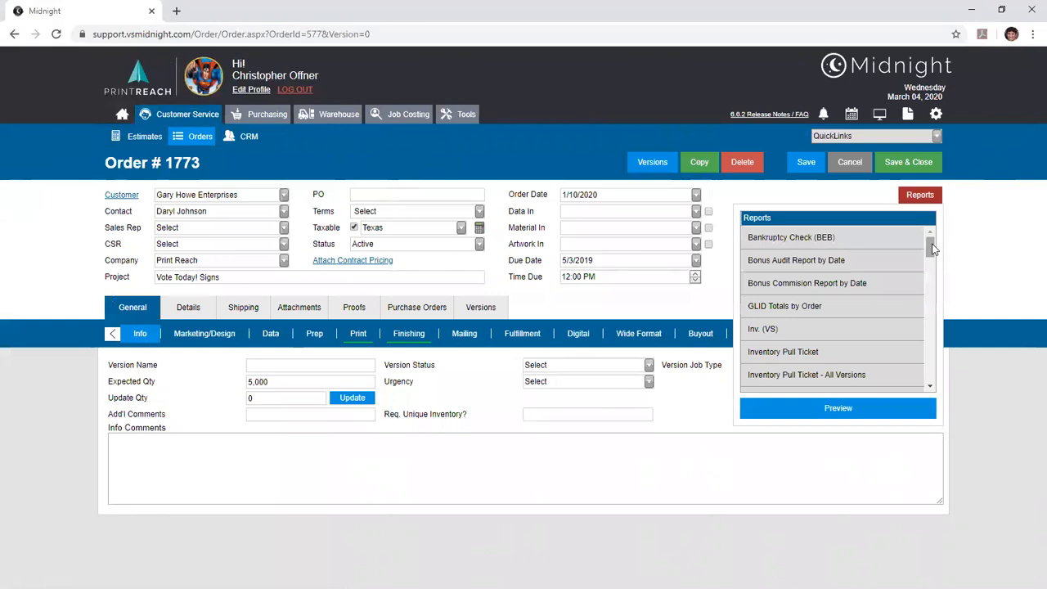
drag(931, 245, 929, 296)
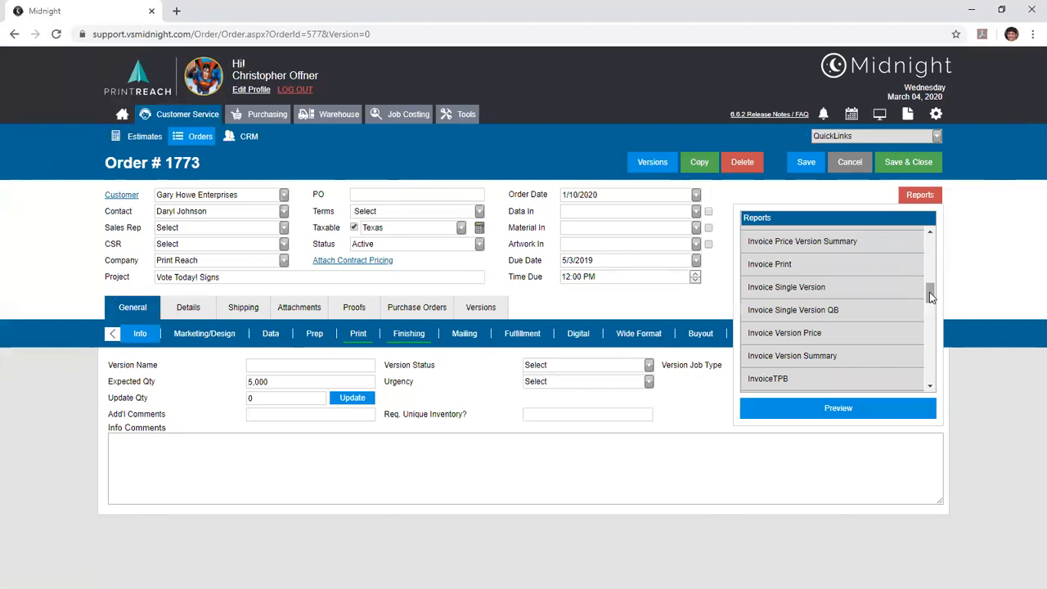
drag(933, 303, 933, 319)
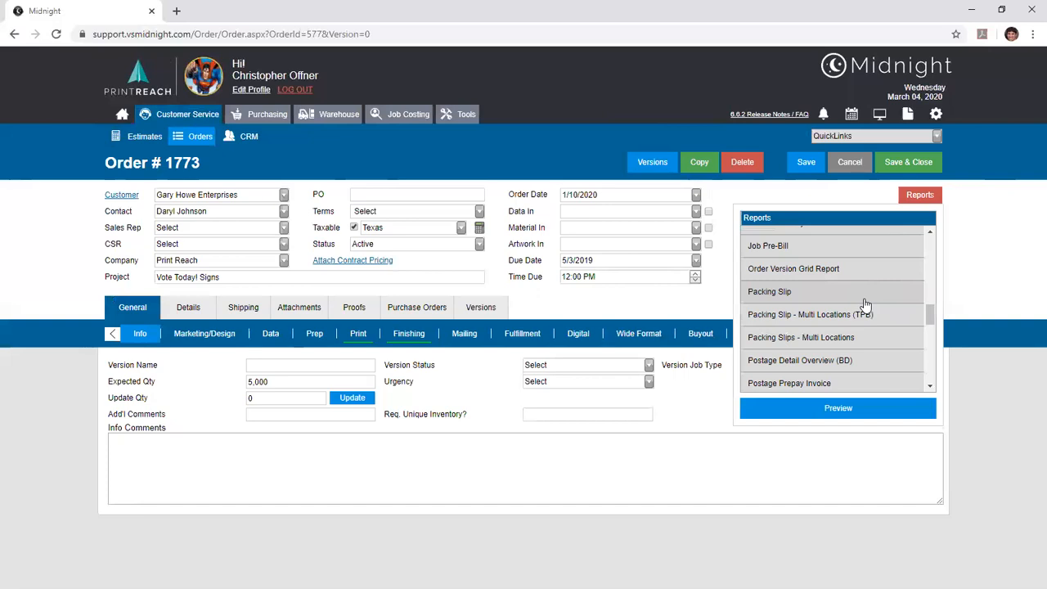
scroll(923, 325, down, 1)
scroll(922, 325, down, 2)
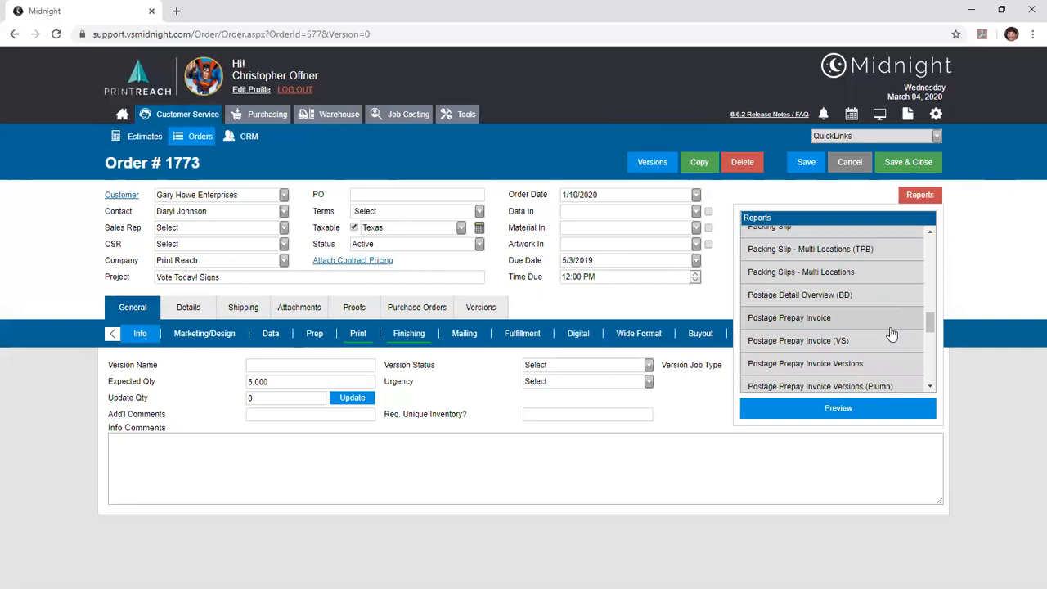
- Preview the order's Work Order report, close it, and open the Work Order Versions report
drag(931, 323, 943, 353)
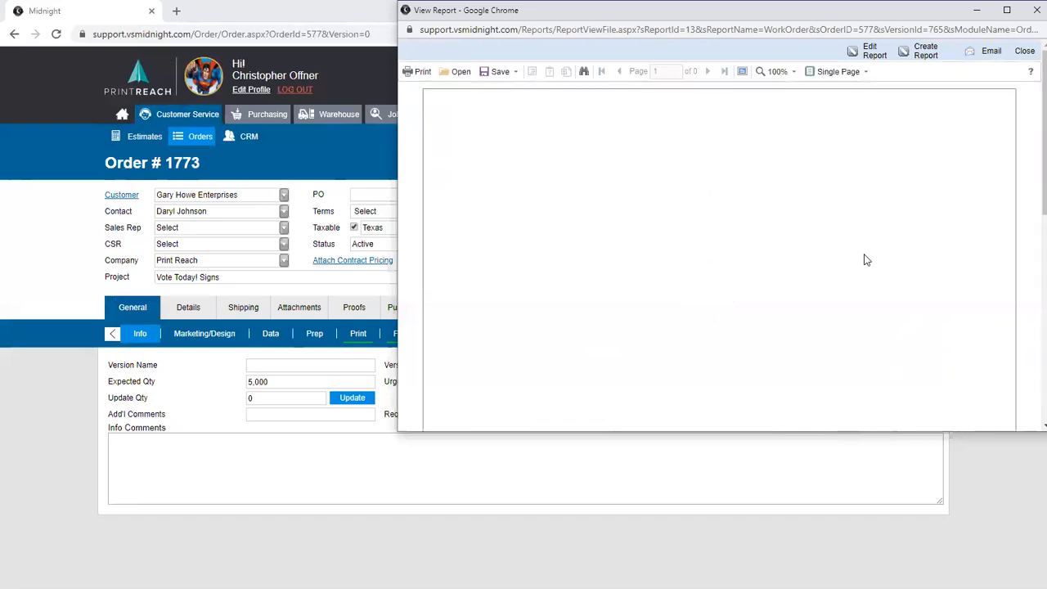
click(1035, 10)
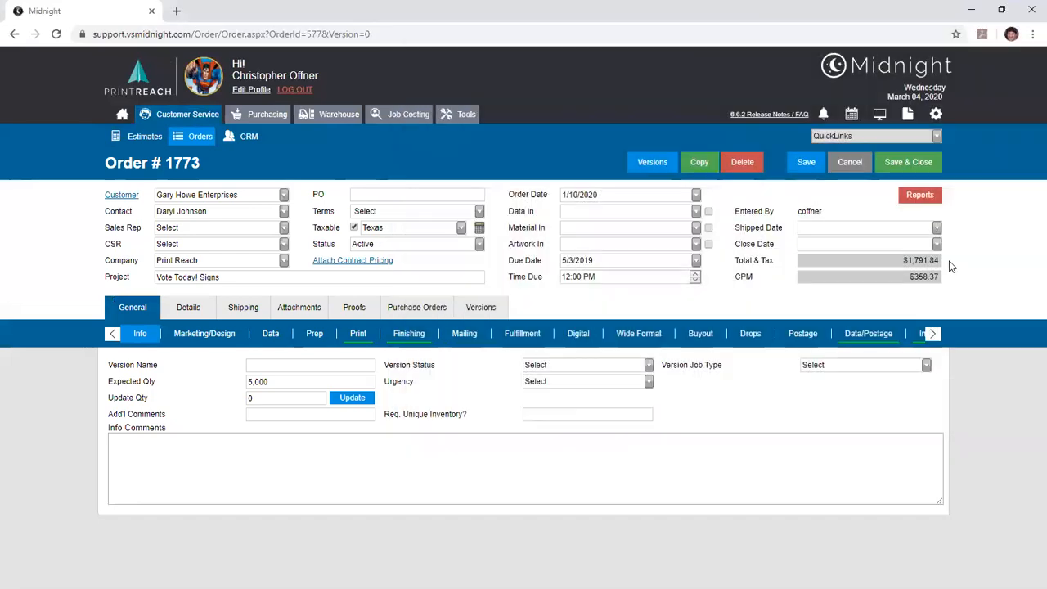
click(920, 195)
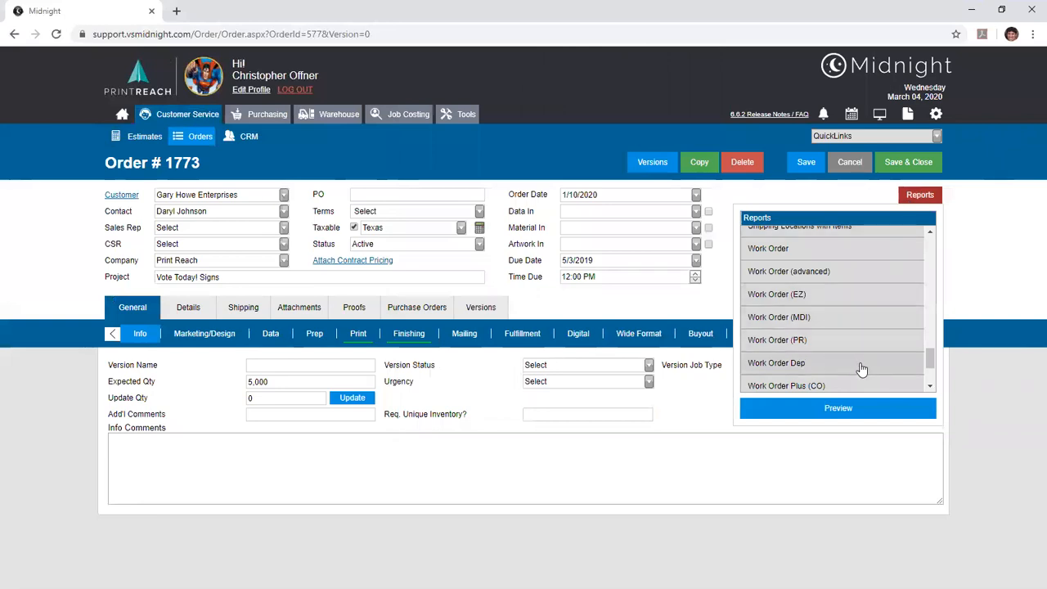
scroll(863, 372, down, 3)
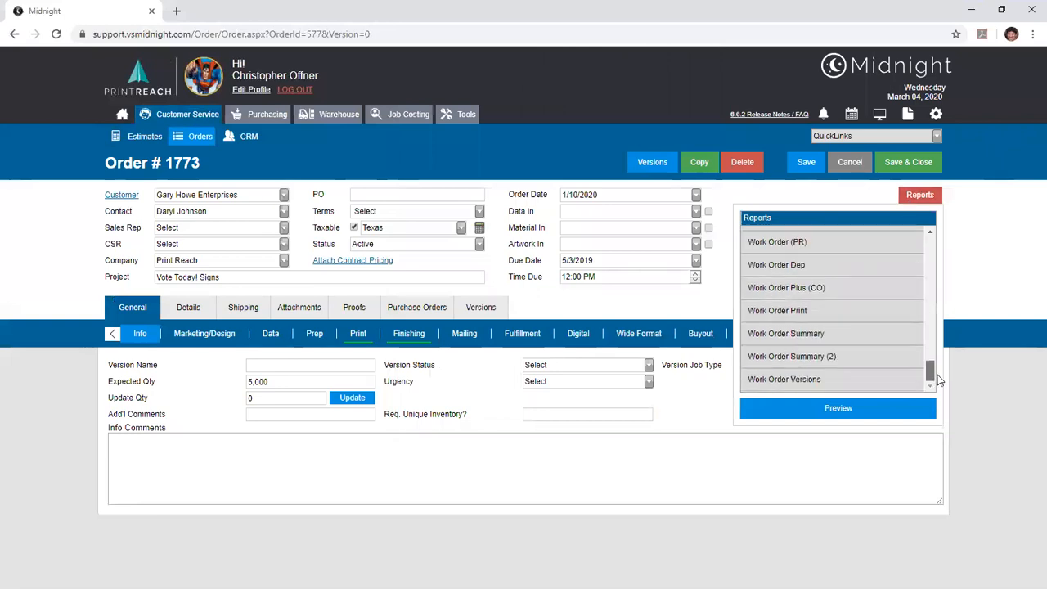
double_click(861, 378)
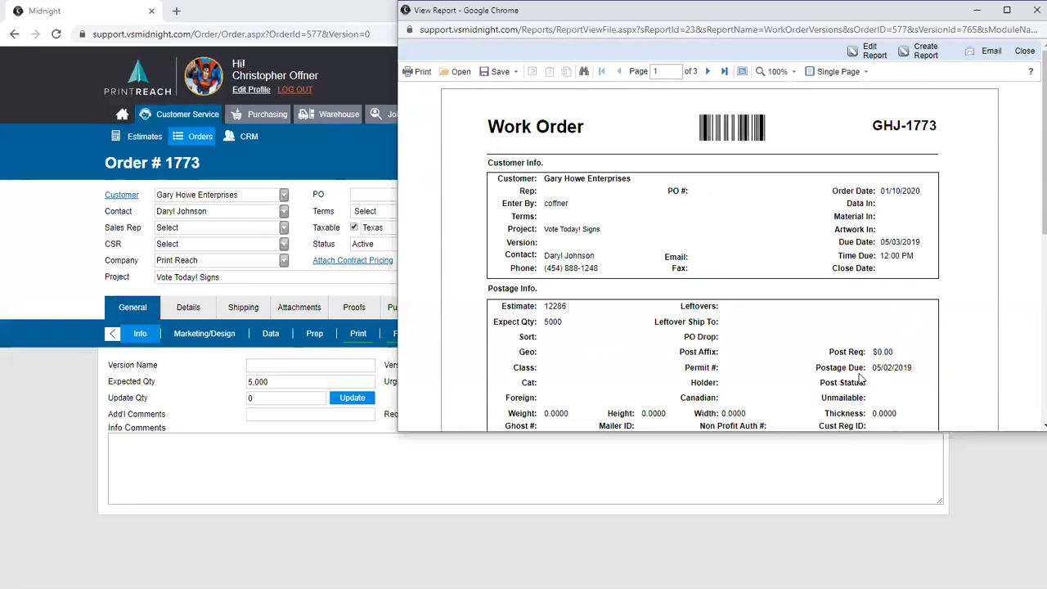
- Review the first, last and second pages of the Work Order Versions report, and close the report
scroll(861, 378, down, 4)
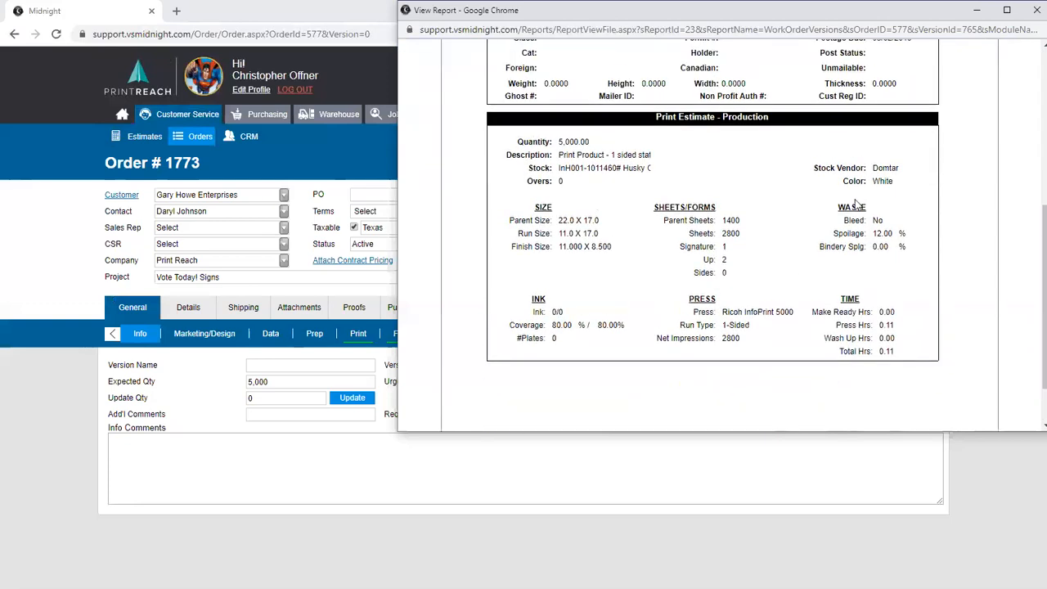
scroll(856, 203, up, 5)
click(717, 72)
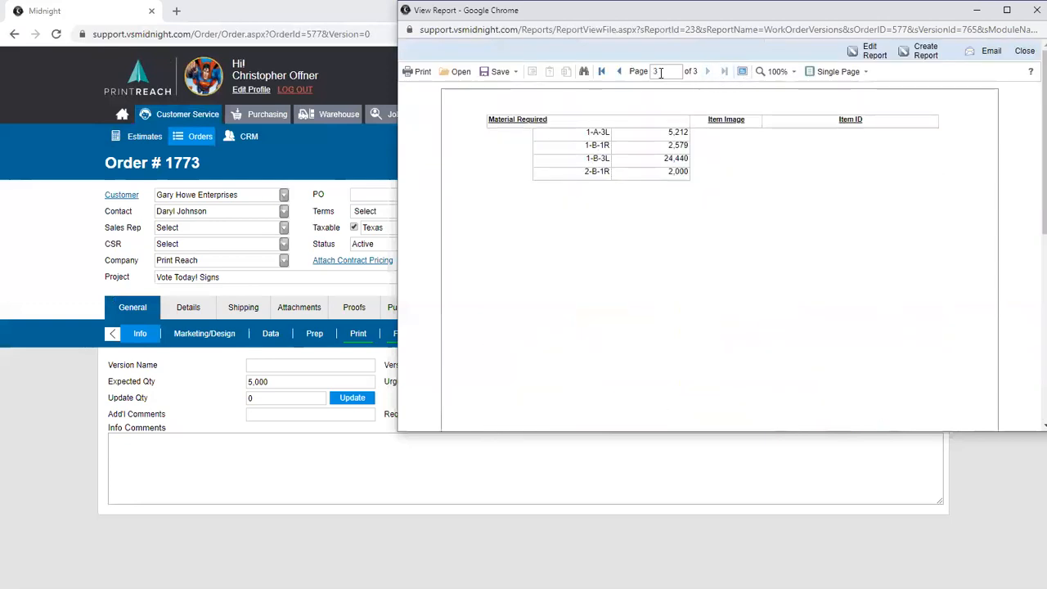
click(619, 72)
scroll(630, 113, down, 8)
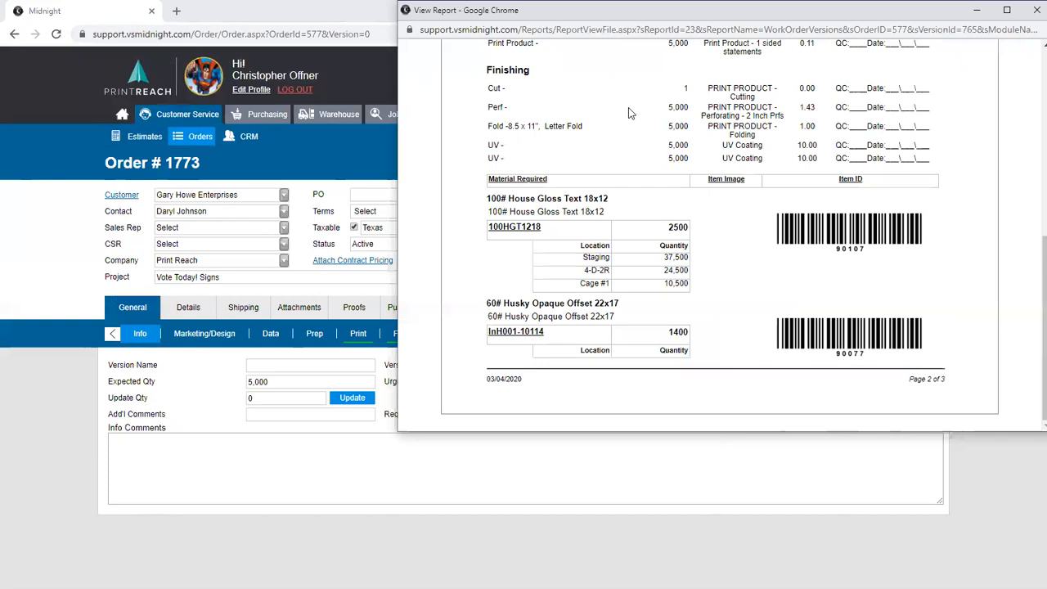
scroll(630, 113, up, 6)
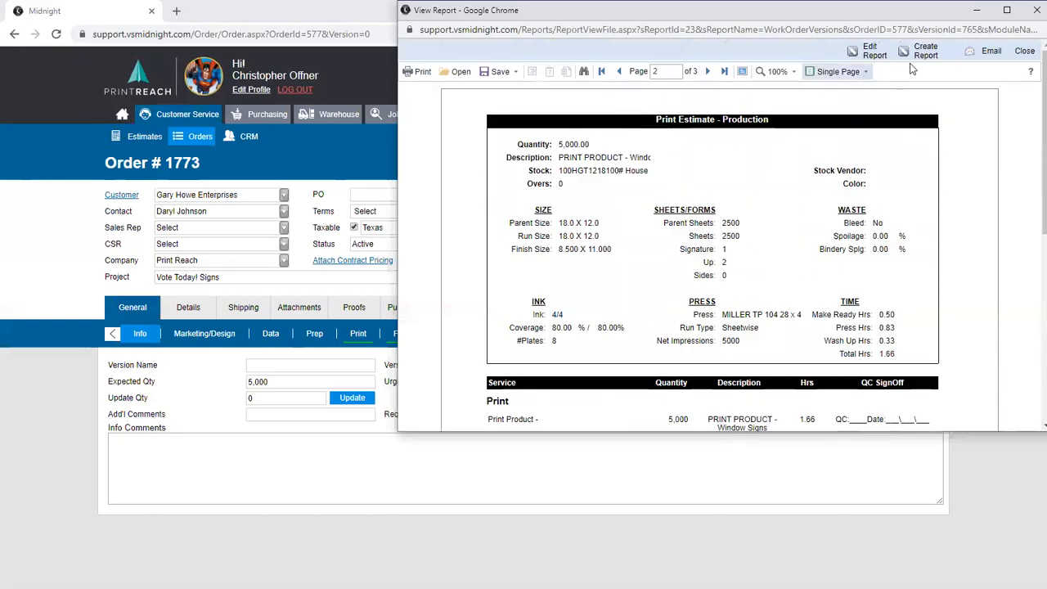
click(1024, 52)
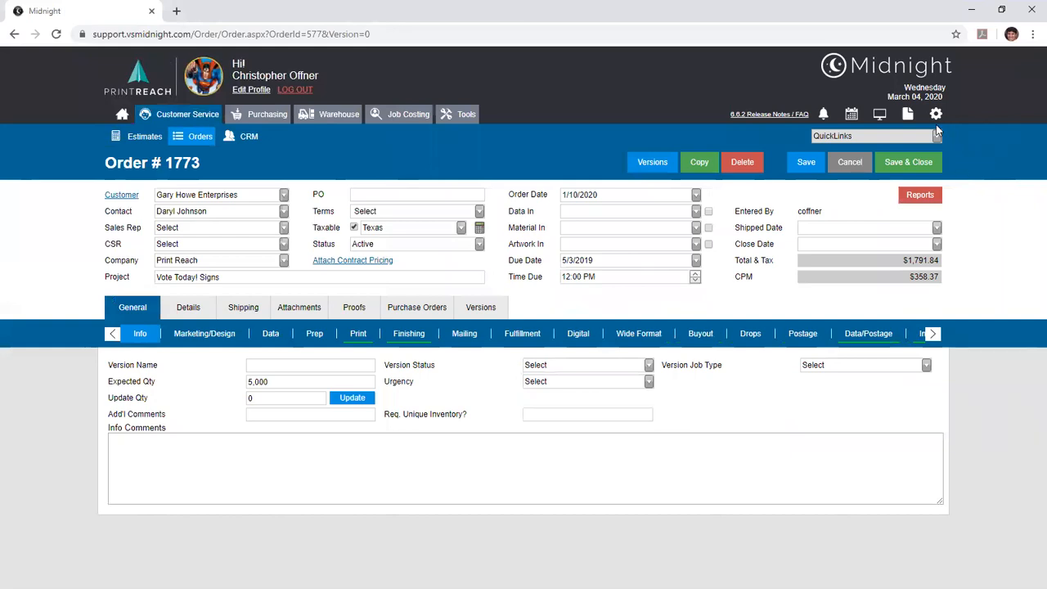
- Open the general Midnight Reports and view the Jobs to be Mailed and Production Report (2) production reports
click(906, 115)
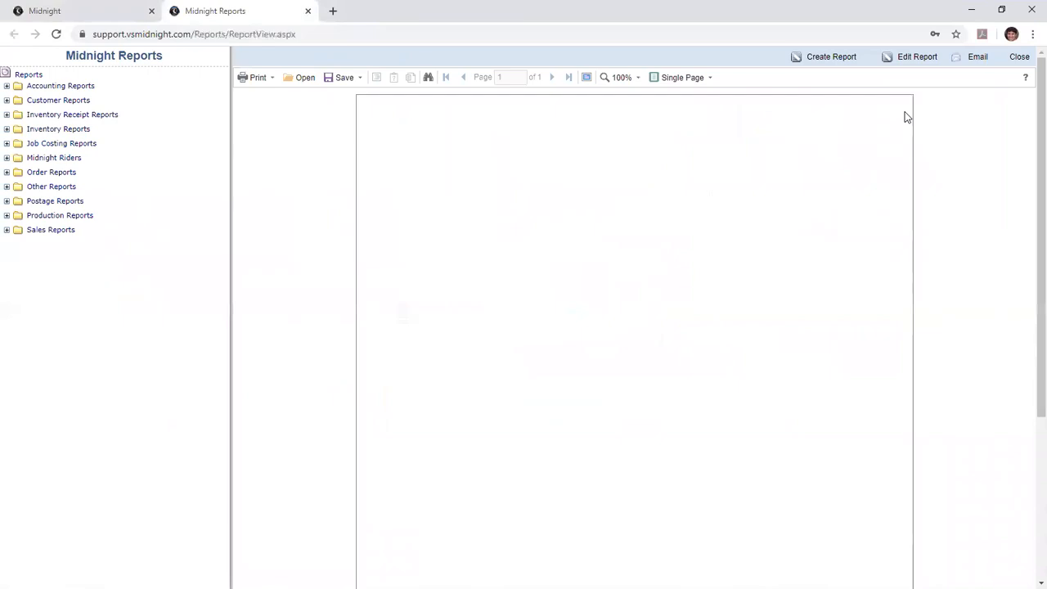
click(6, 215)
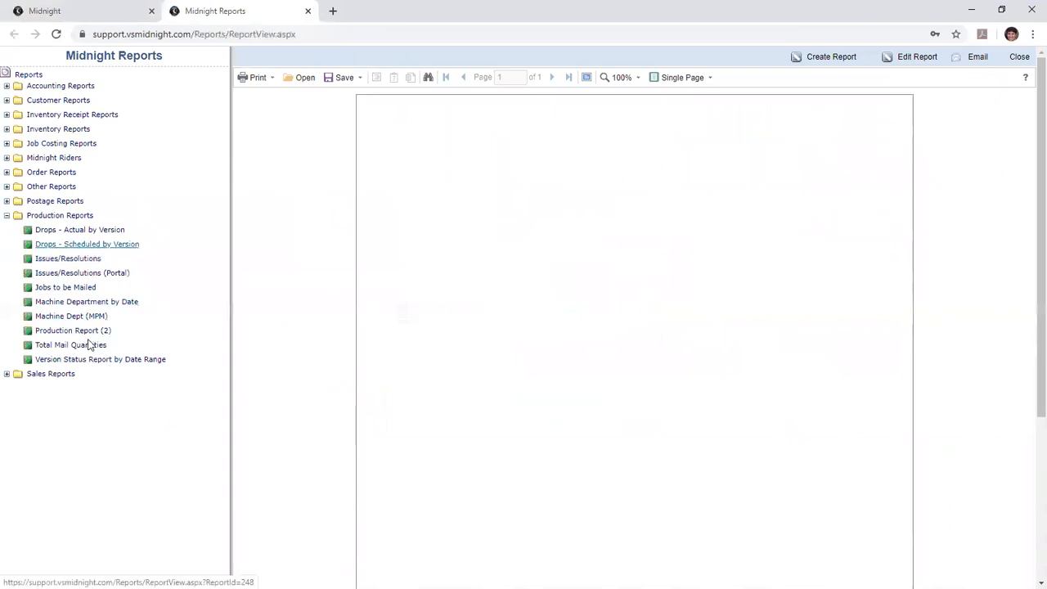
click(85, 290)
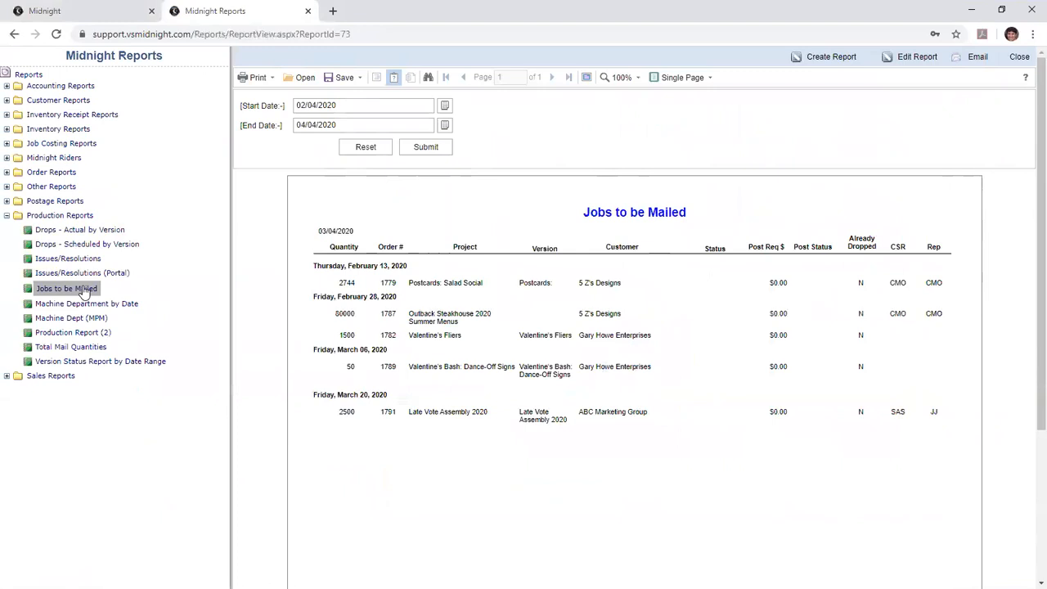
click(75, 333)
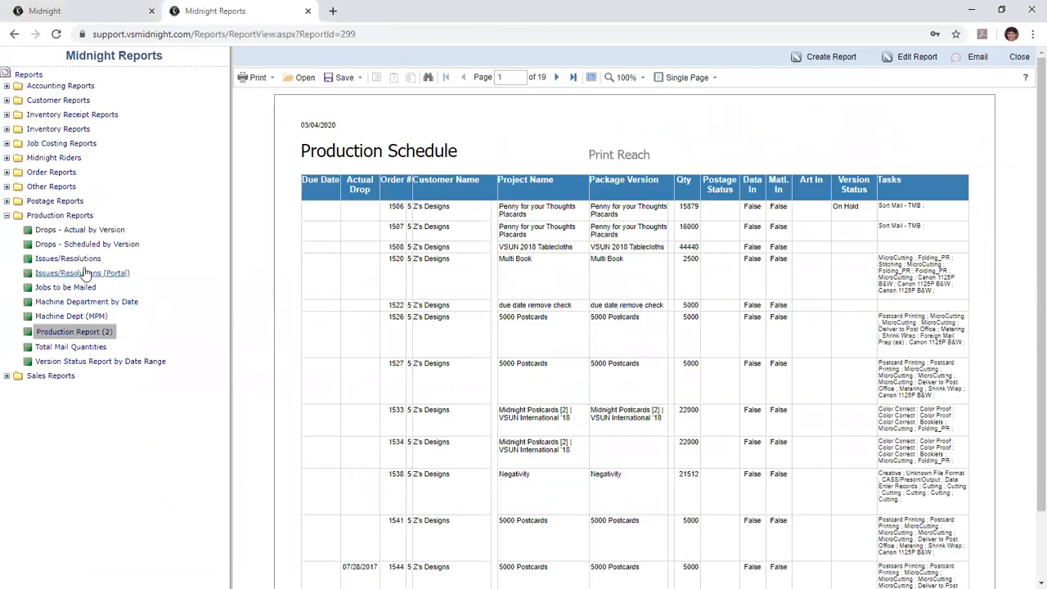
- Run the Drops - Actual by Version report for all customers with actual drop dates from 09/27/2019 to 03/04/2020
click(69, 234)
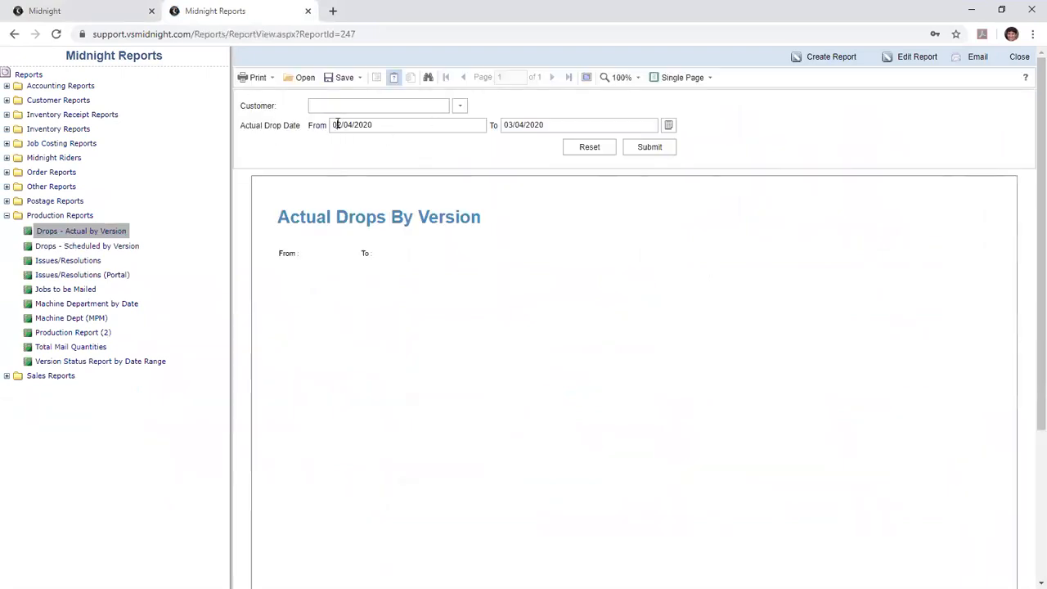
click(669, 124)
click(320, 149)
click(321, 149)
click(321, 150)
click(321, 150)
click(320, 149)
click(409, 238)
click(460, 107)
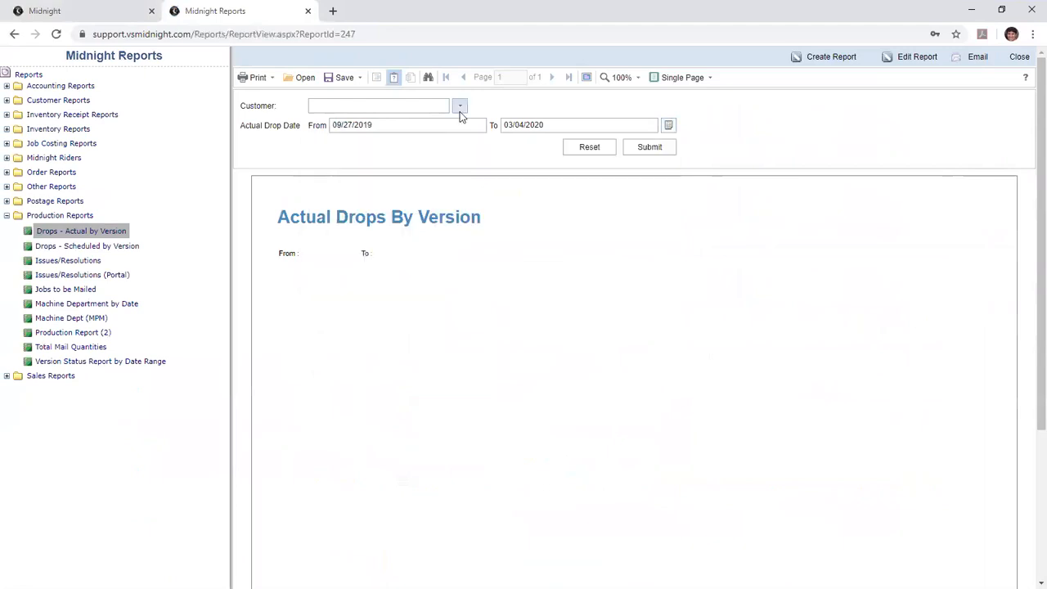
click(446, 146)
click(655, 152)
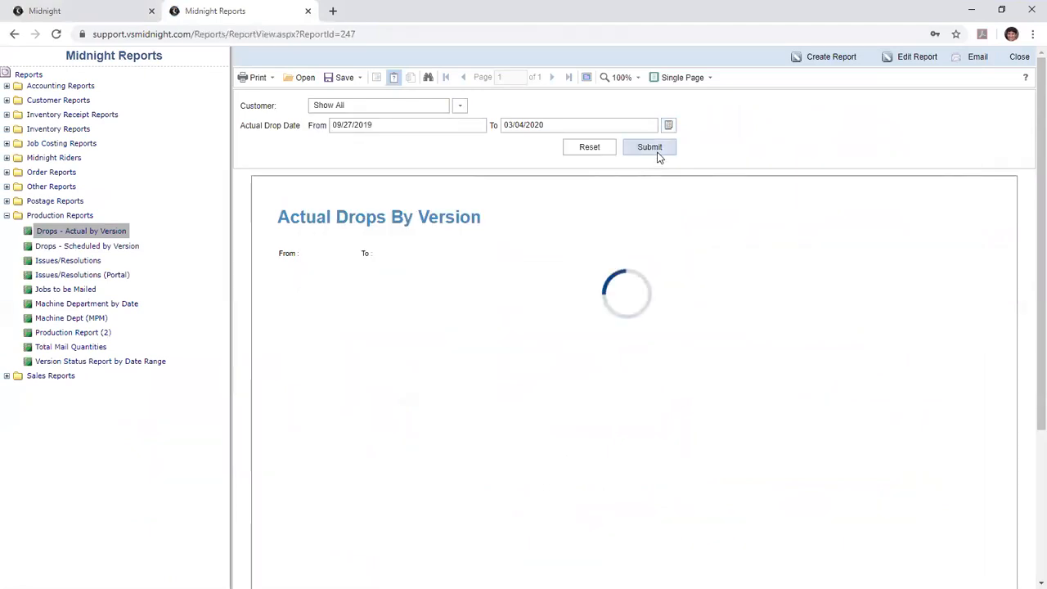
- Set the report's start date to 09/27/2018, rerun it, and compare the first row's drop date with its actual drop date
click(368, 124)
key(BackSpace)
text(8)
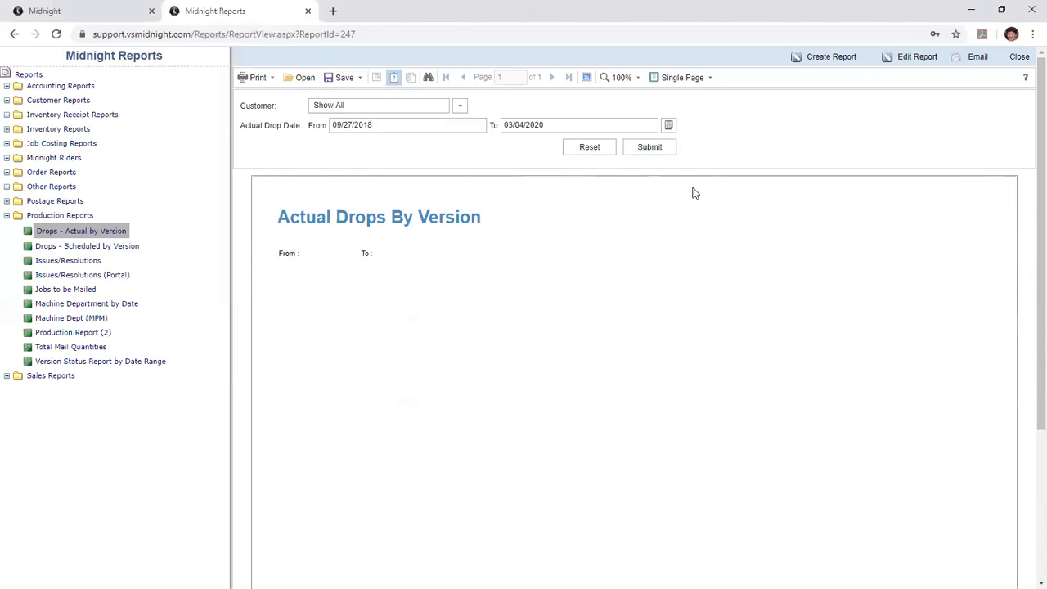
click(651, 150)
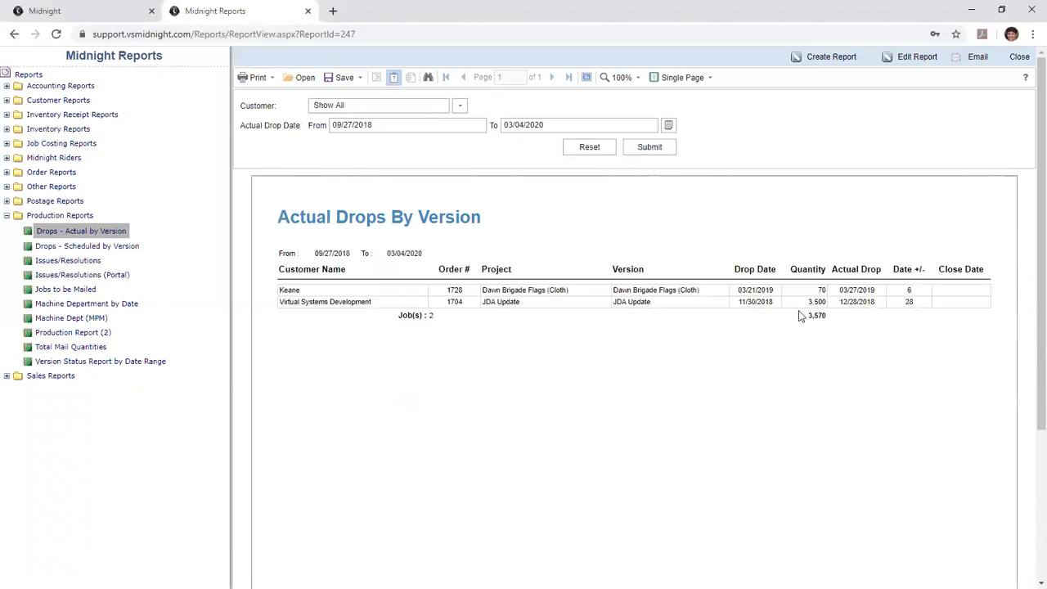
drag(739, 292, 773, 293)
drag(841, 292, 877, 293)
click(910, 290)
- View the Open Orders All report among the sales reports, and close Midnight Reports
click(7, 377)
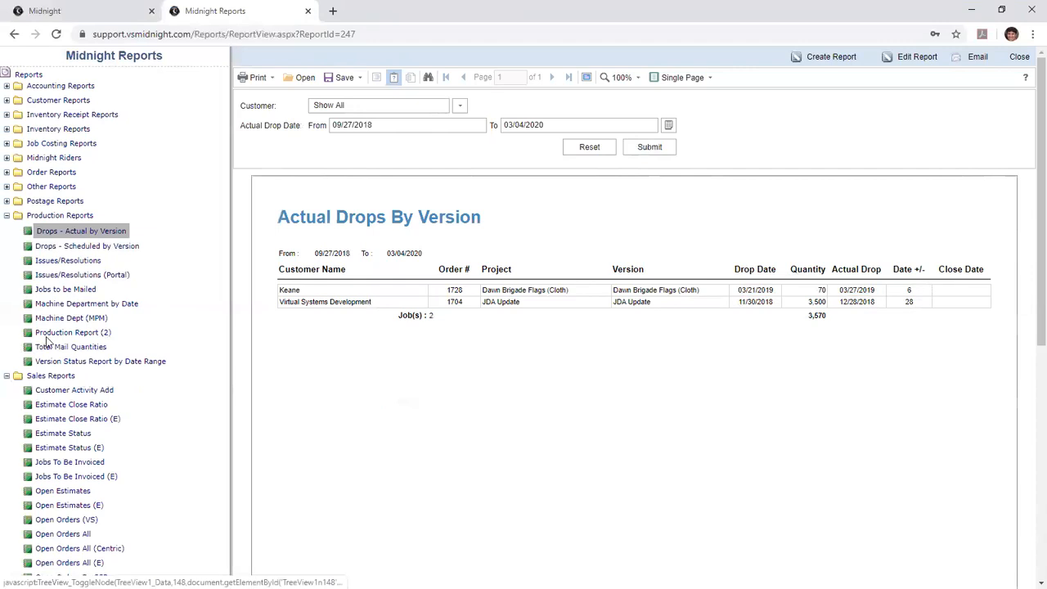
scroll(59, 325, down, 2)
scroll(59, 324, down, 2)
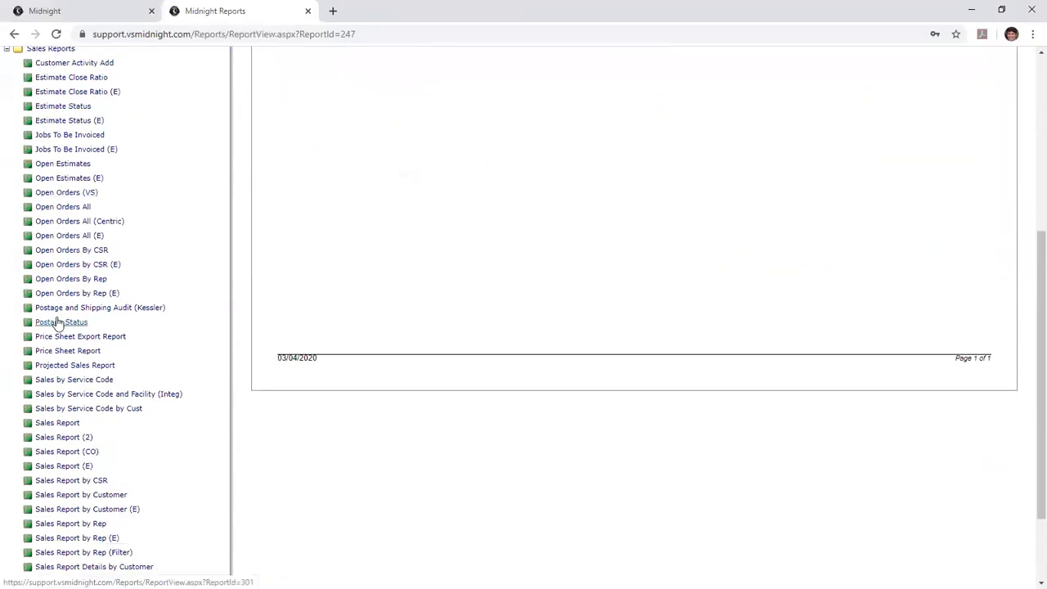
click(79, 214)
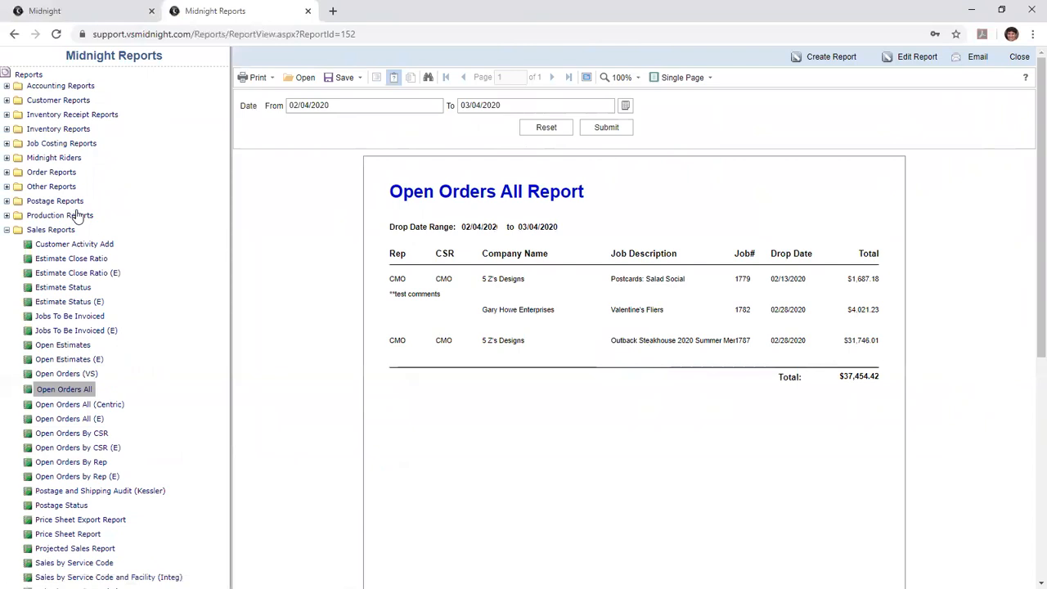
click(308, 10)
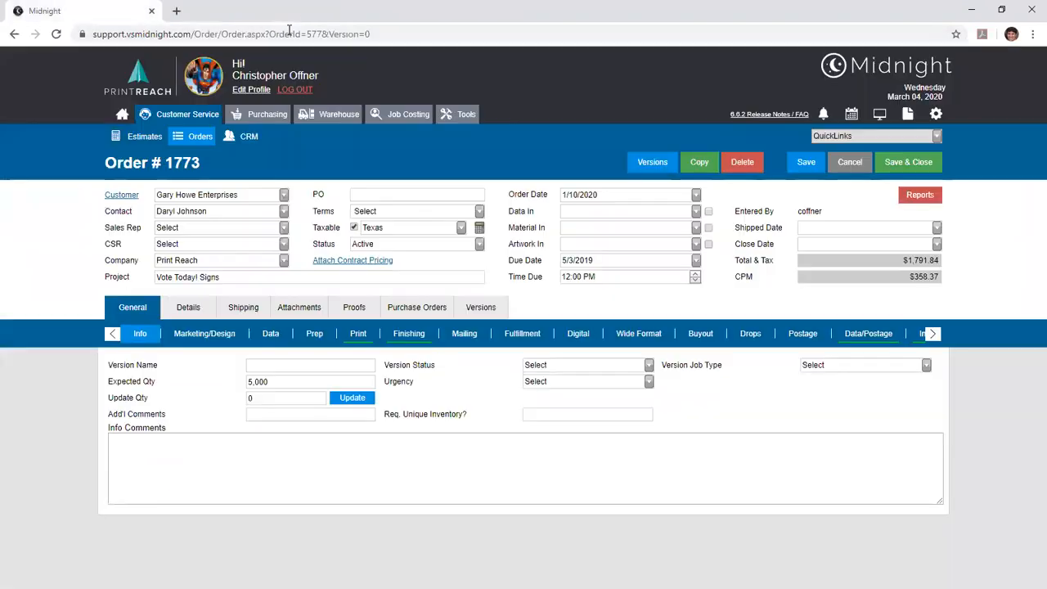
- Save and close the order, and open Global Settings in the admin settings
click(886, 161)
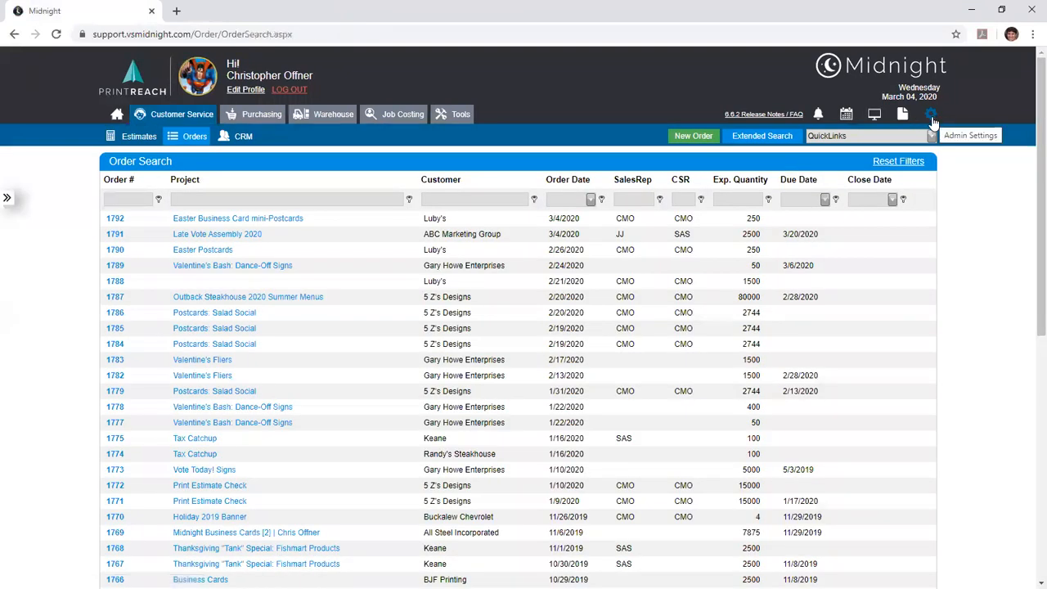
click(932, 116)
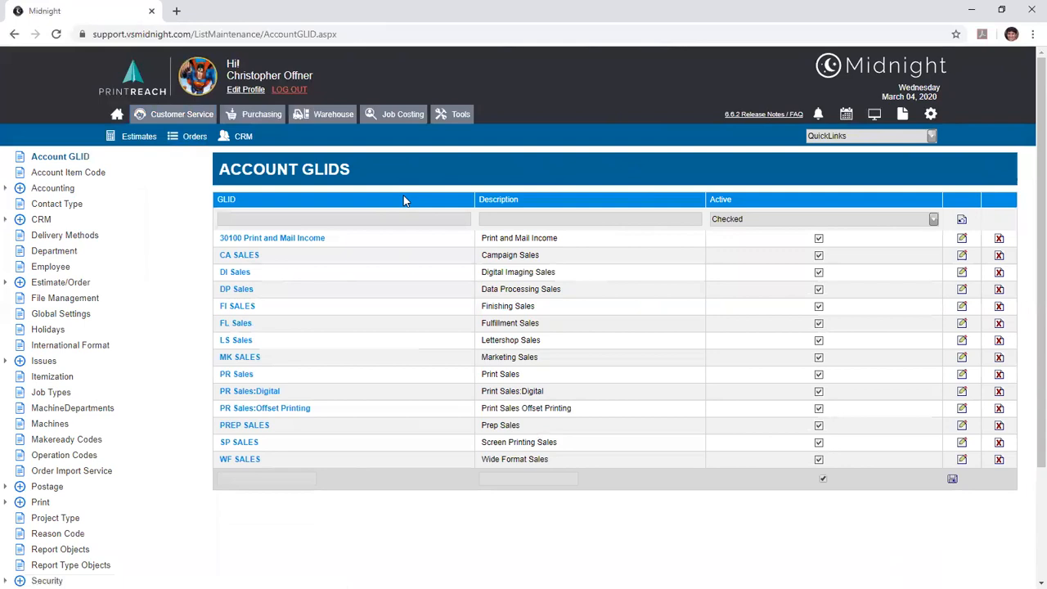
click(73, 315)
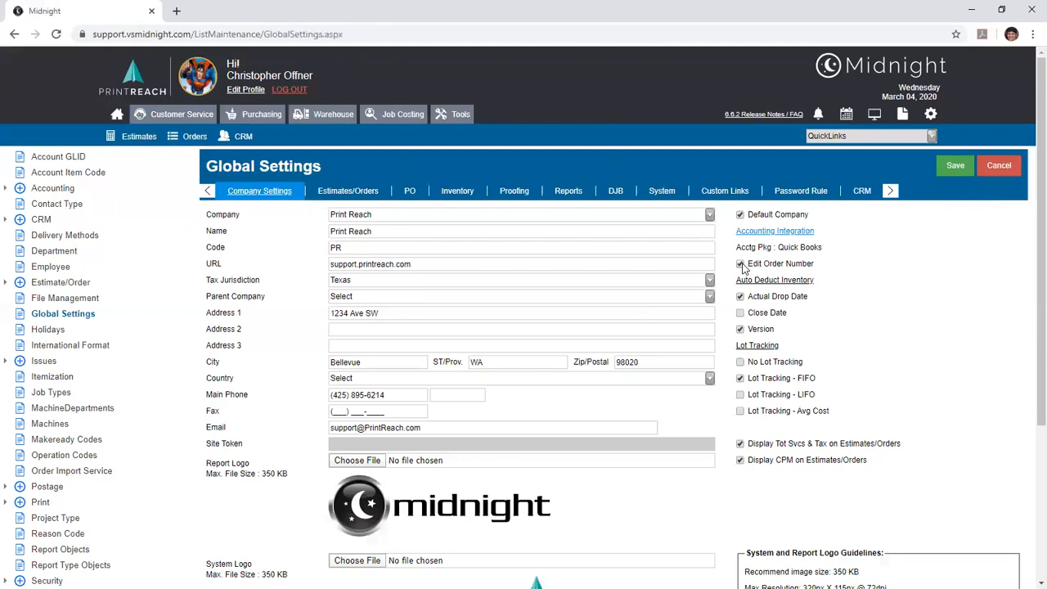
- Check the Accounting Integration system choices, cancel the dialog, and review the company's estimate and order display options
click(765, 232)
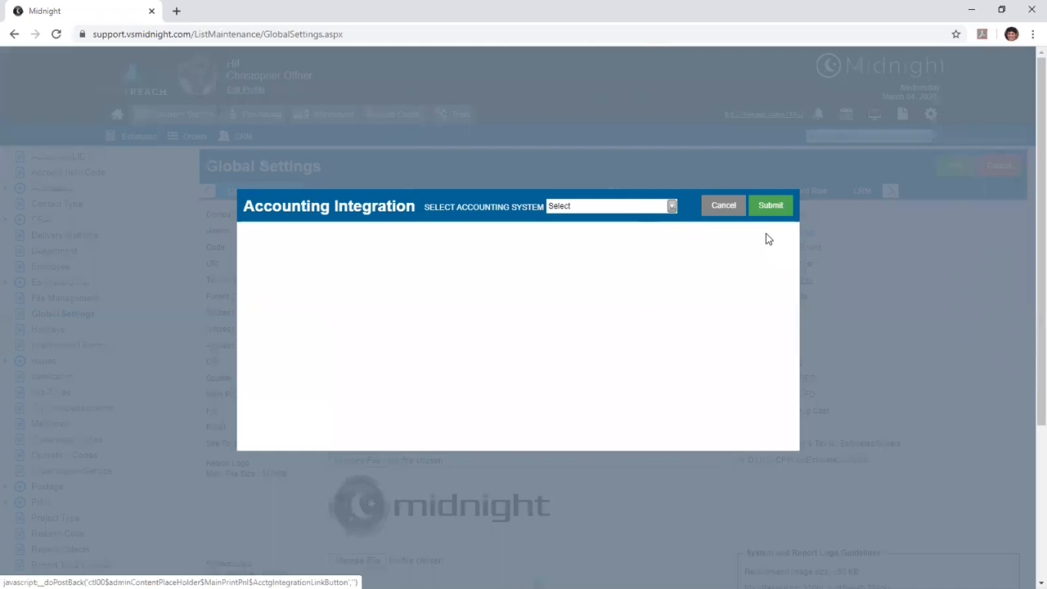
click(674, 208)
drag(687, 265, 661, 220)
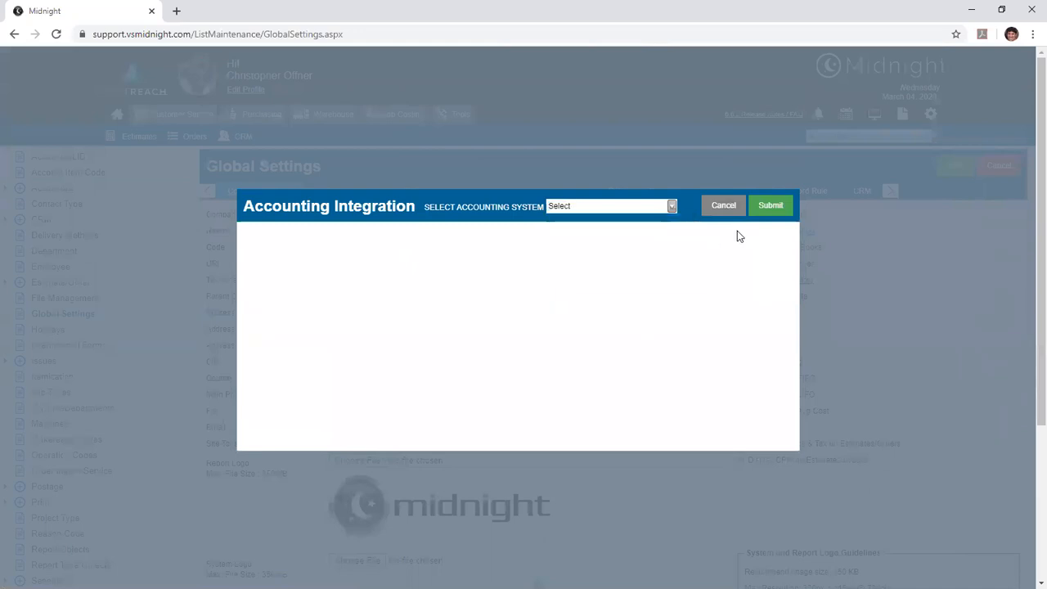
click(734, 207)
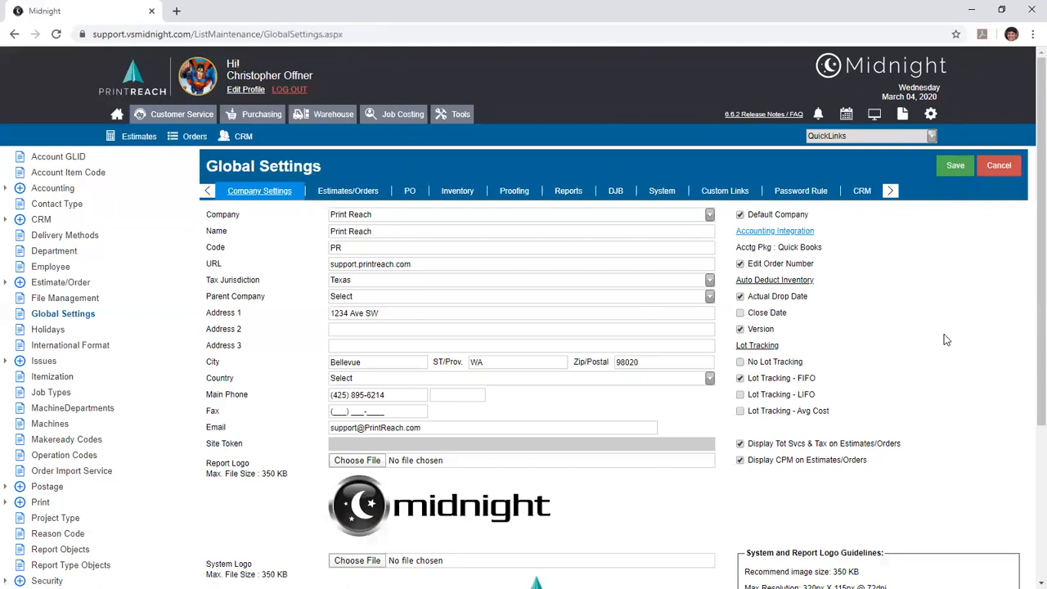
scroll(822, 380, down, 2)
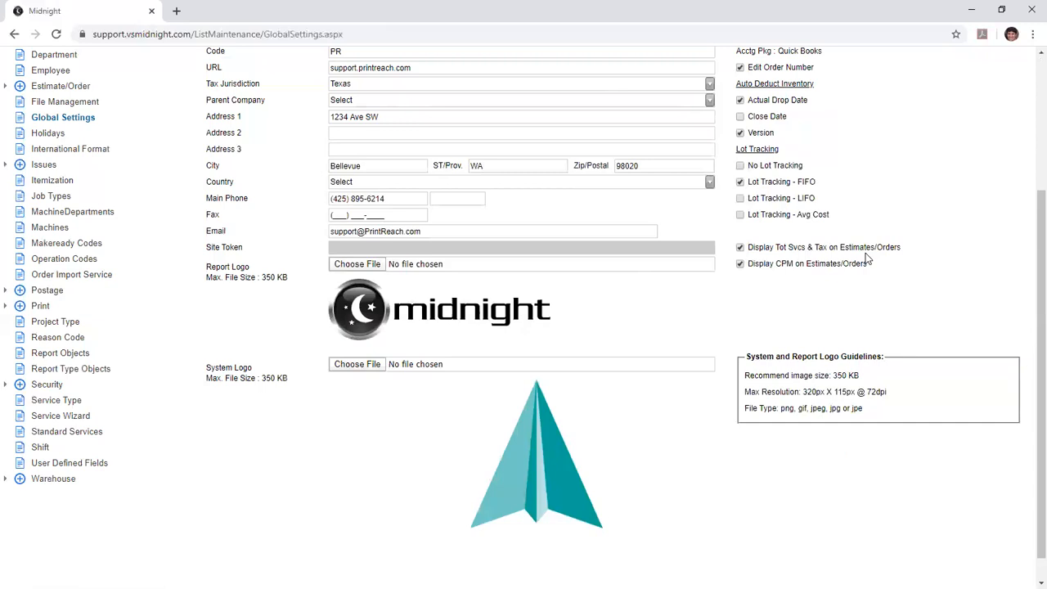
- Review the Estimates/Orders global settings, including the warning message option for opening closed orders
scroll(496, 285, up, 5)
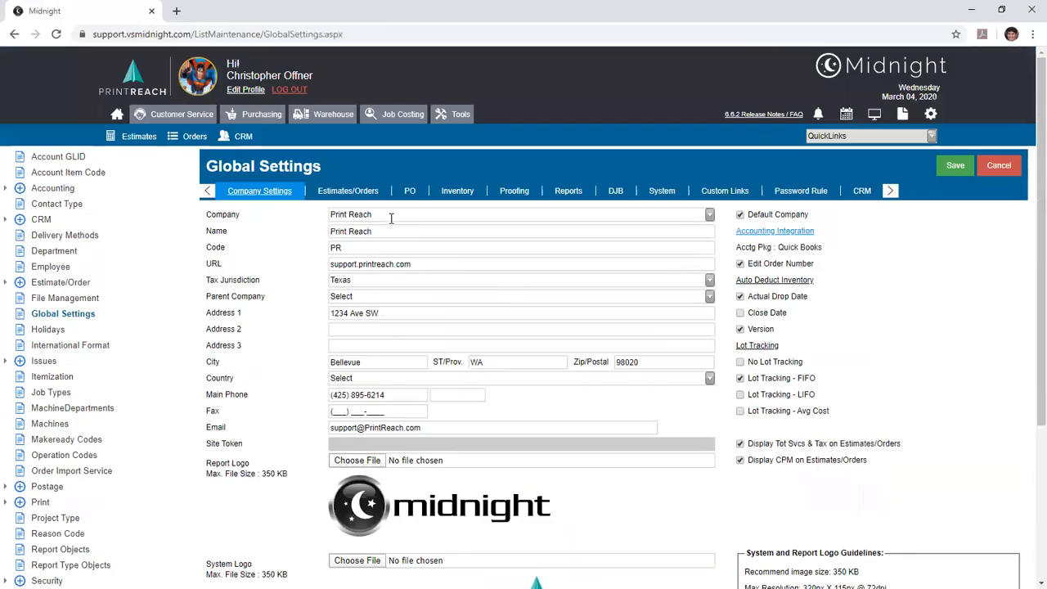
click(376, 196)
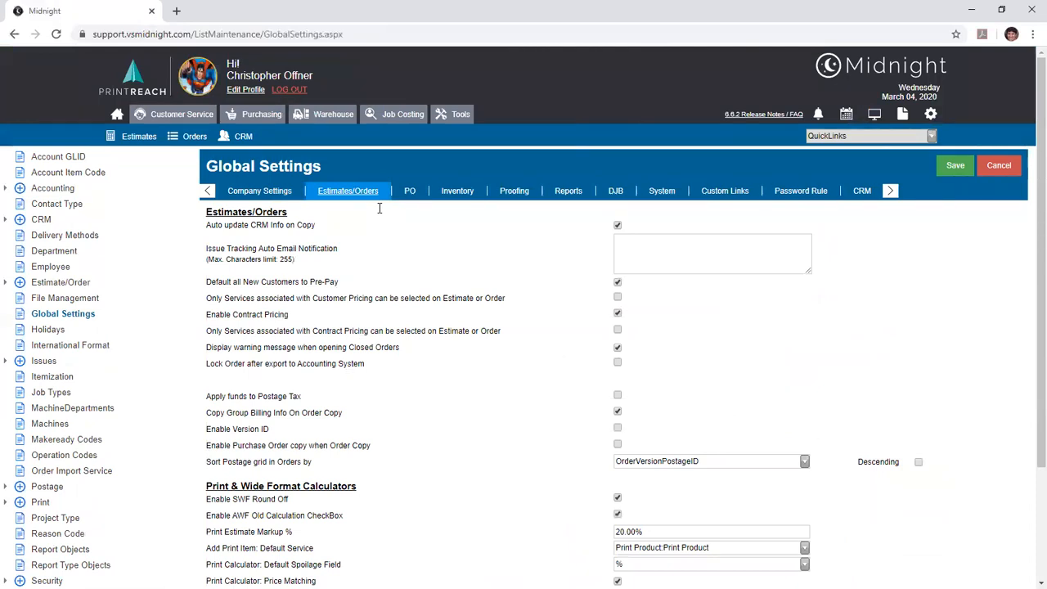
drag(211, 347, 398, 347)
click(661, 356)
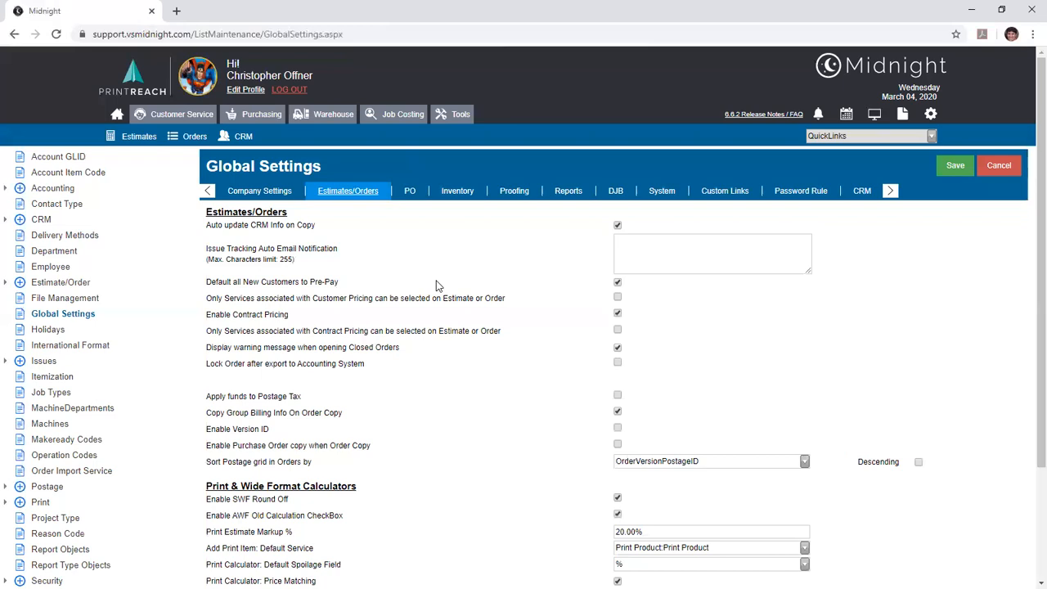
- Look through the Disposition, Job Progress and Order Status lists in the Estimate/Order settings
click(19, 284)
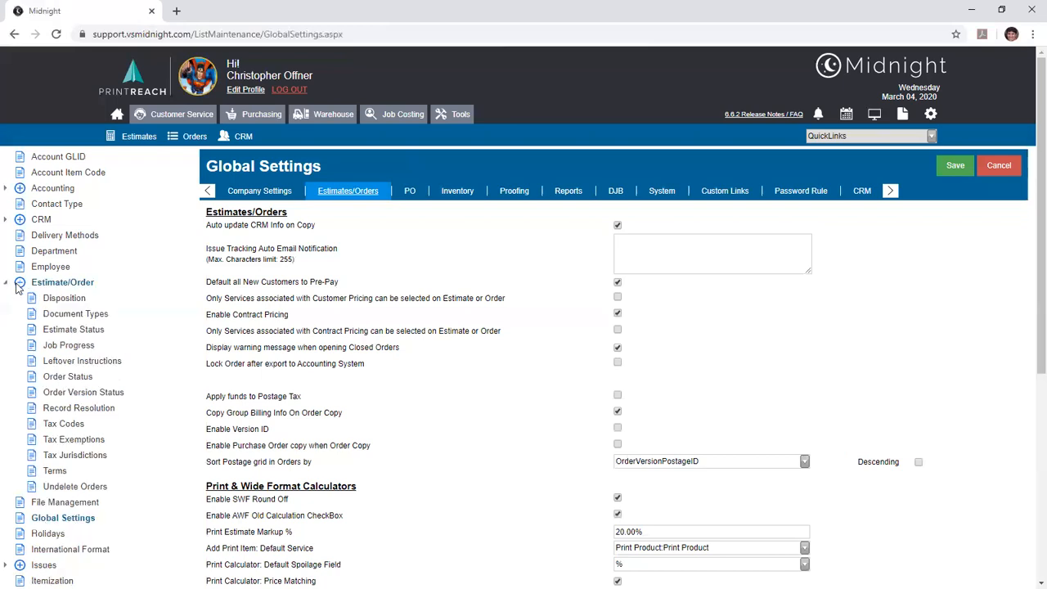
click(72, 299)
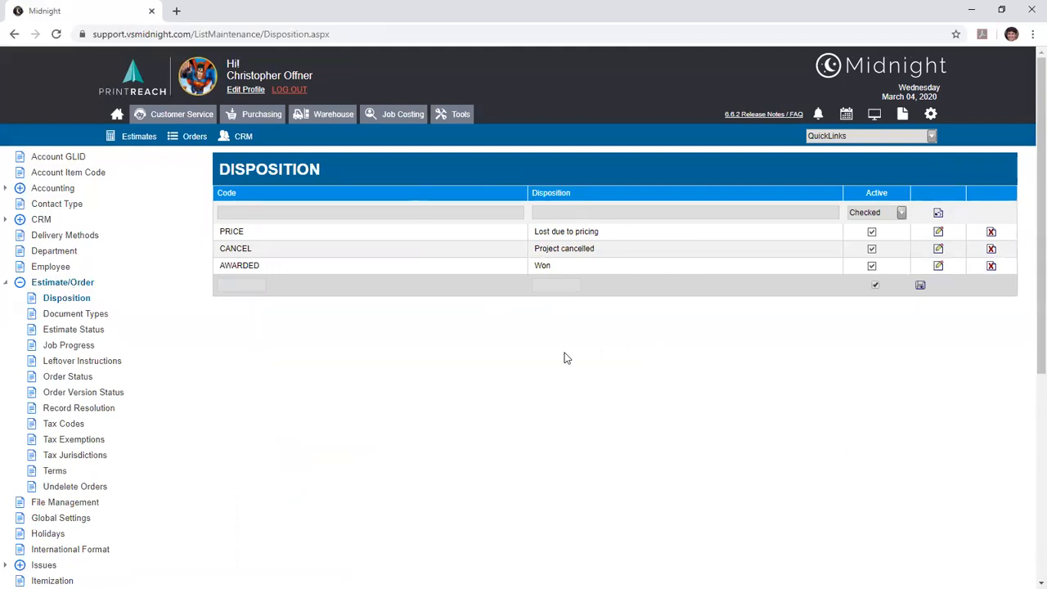
click(74, 347)
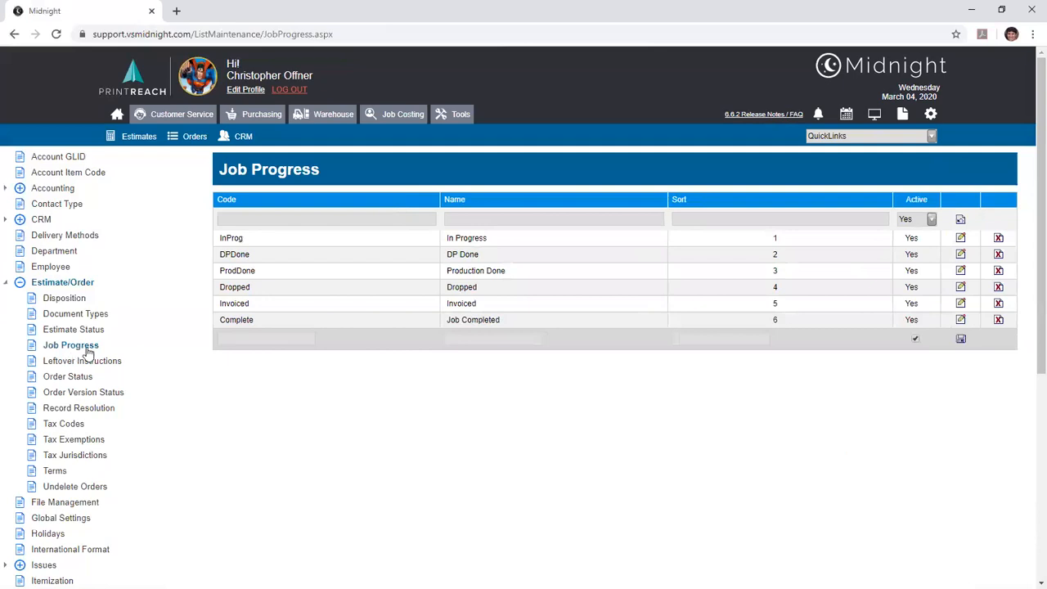
click(75, 381)
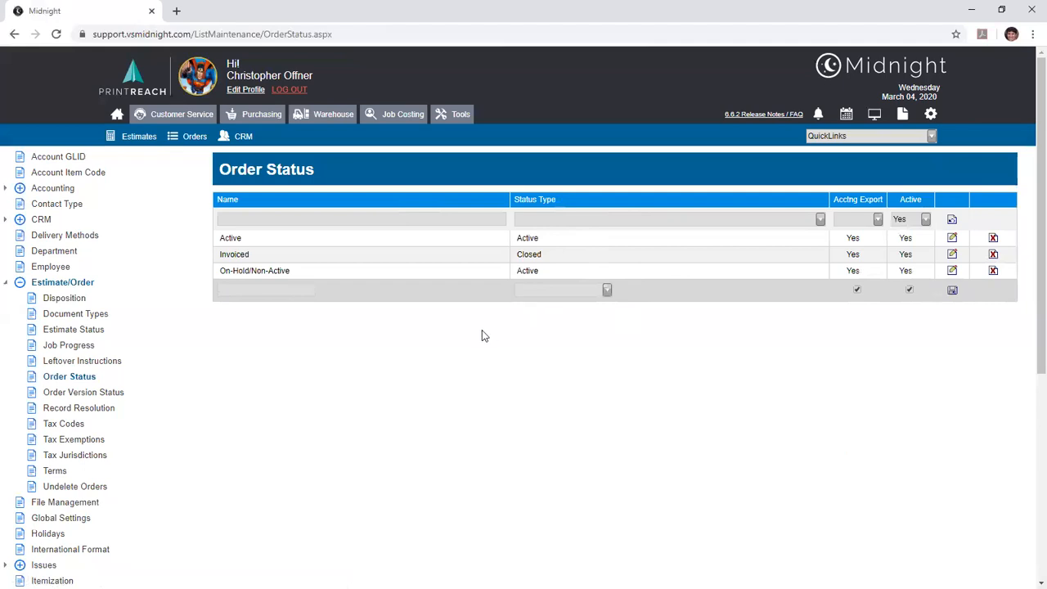
- View the Order Version Status list, open the Awaiting Approval entry for editing, and cancel the edit
click(82, 392)
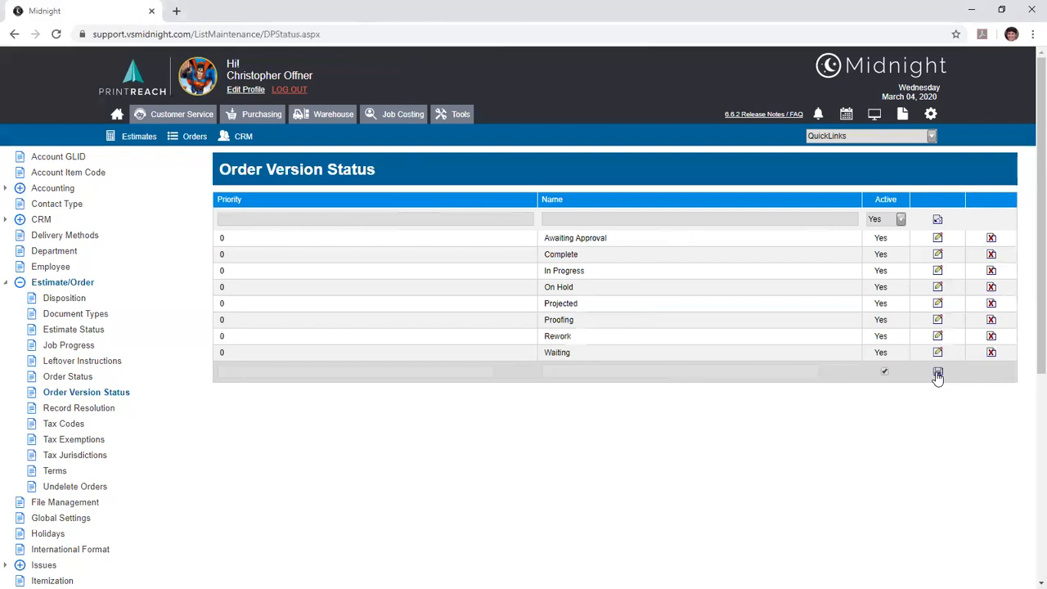
click(939, 239)
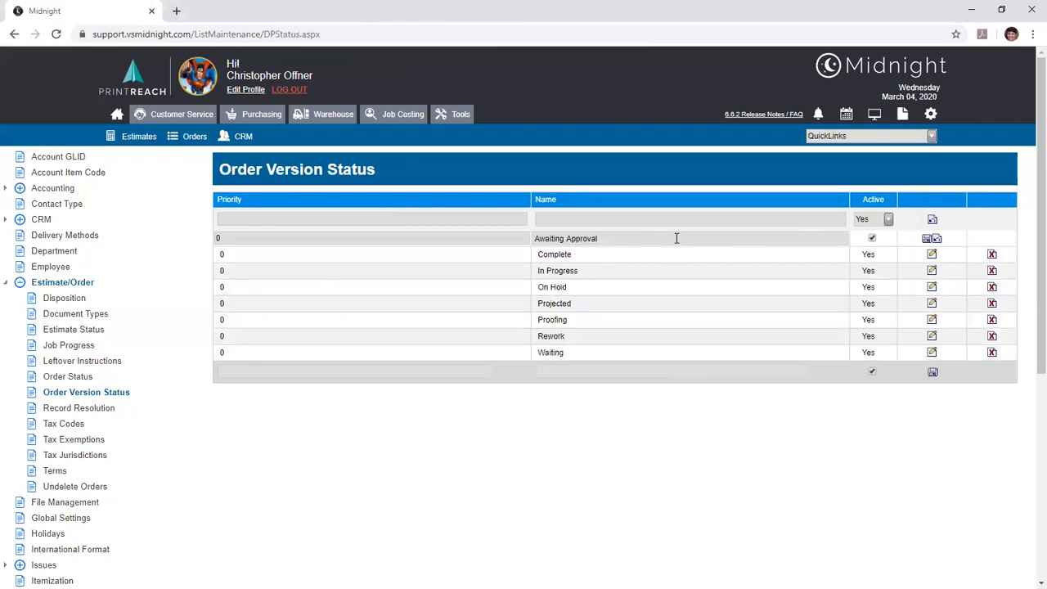
click(934, 238)
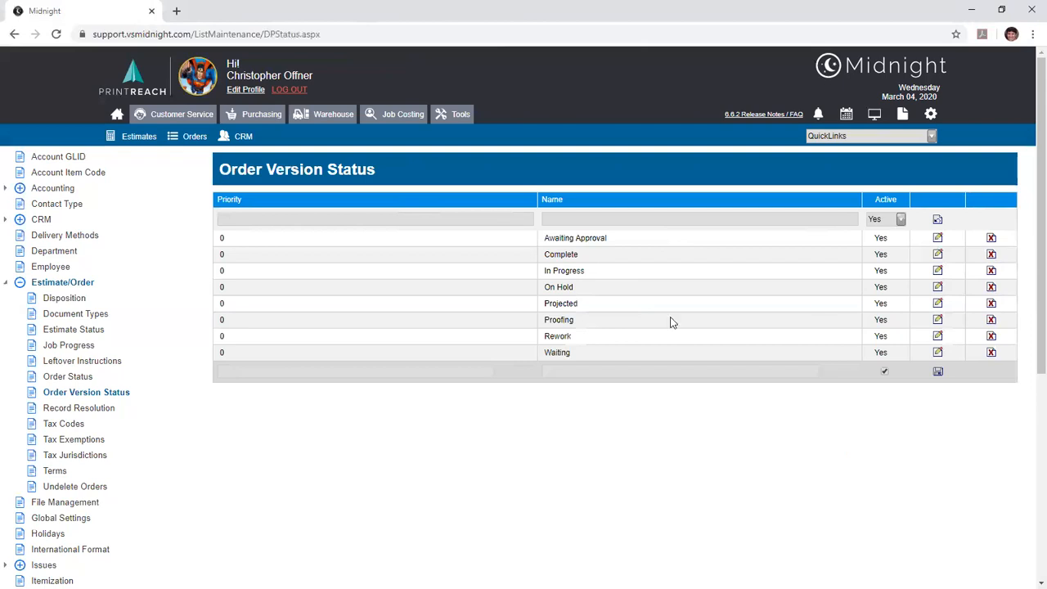
- View the Record Resolution and Undelete Orders lists, and collapse the Estimate/Order settings group
click(83, 411)
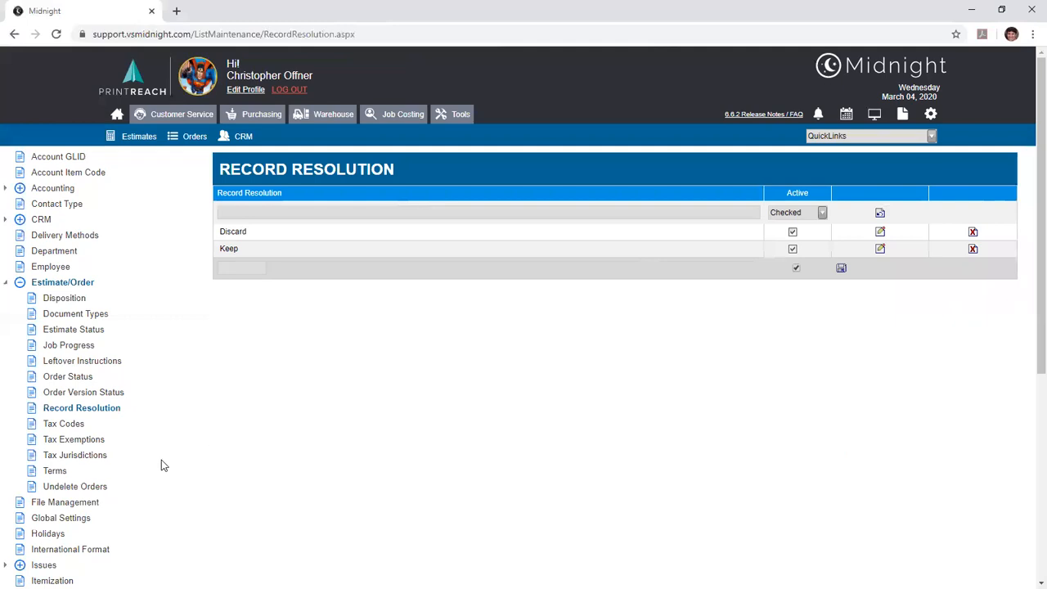
click(103, 487)
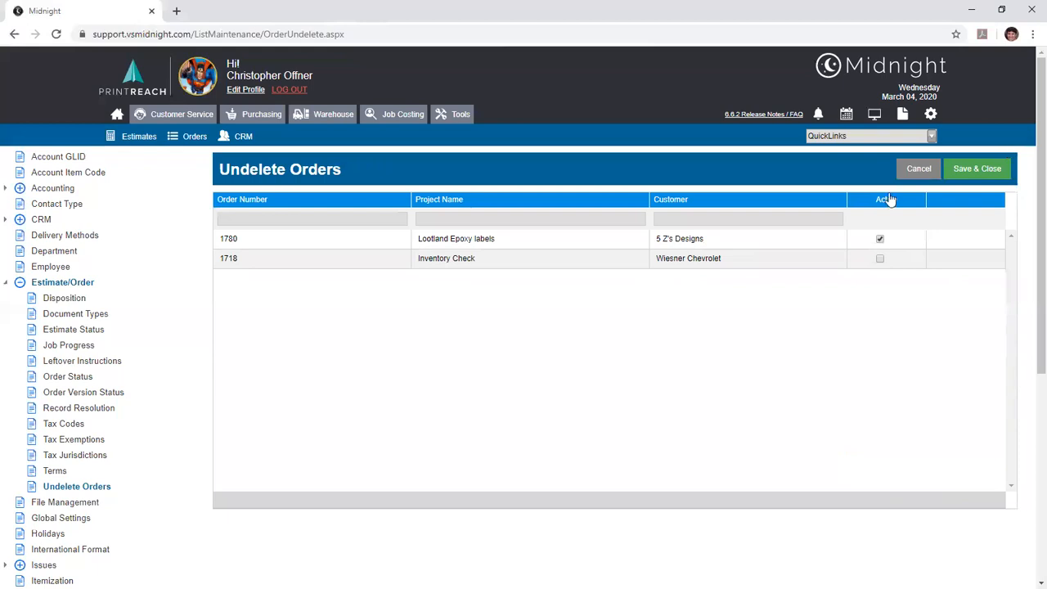
click(7, 283)
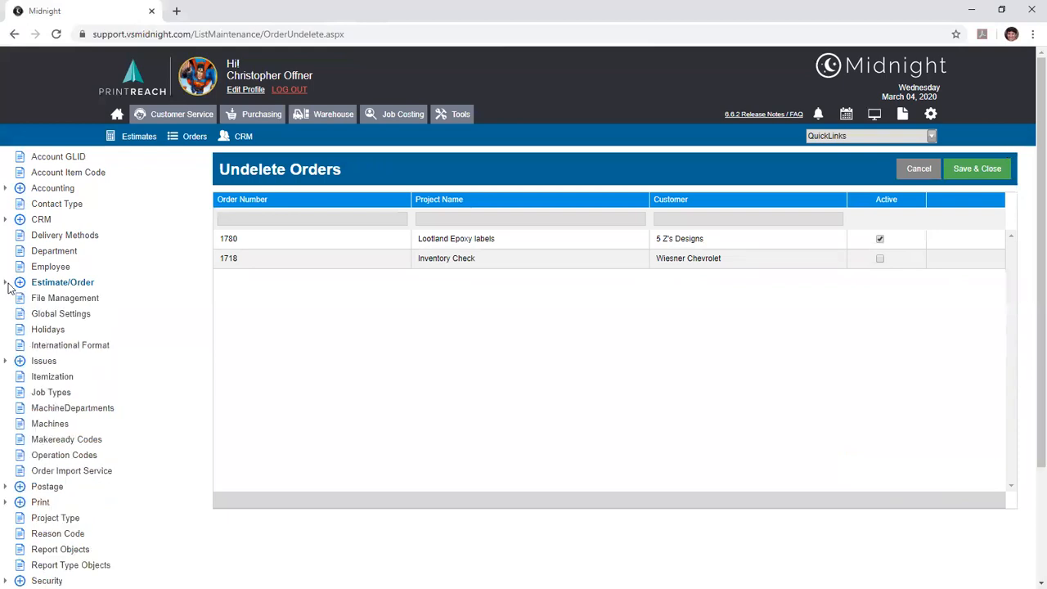
- View the Reason Codes list, and display the user defined fields for the Order module
scroll(17, 290, down, 2)
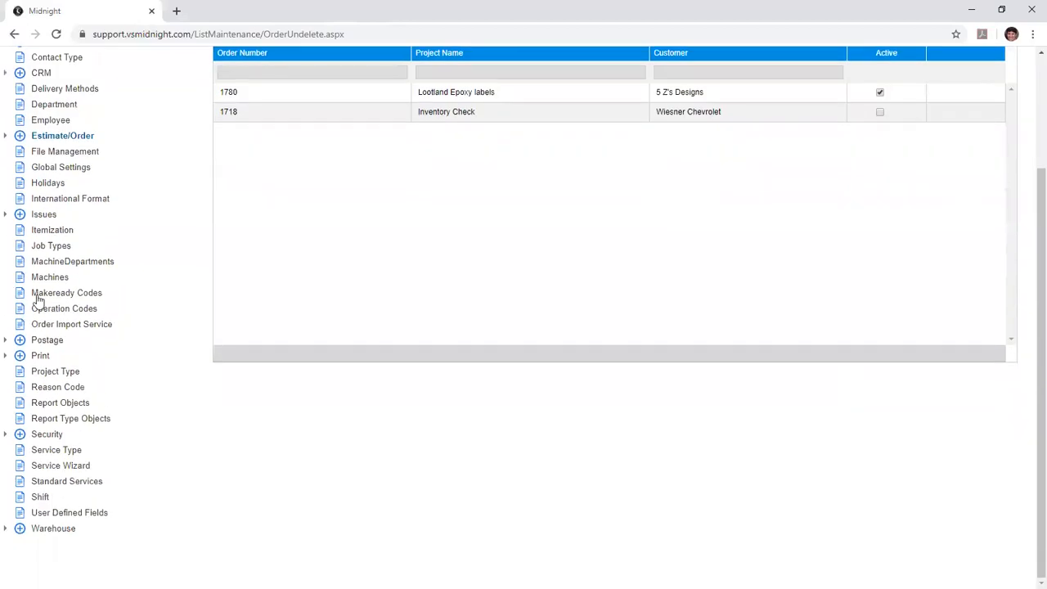
click(63, 388)
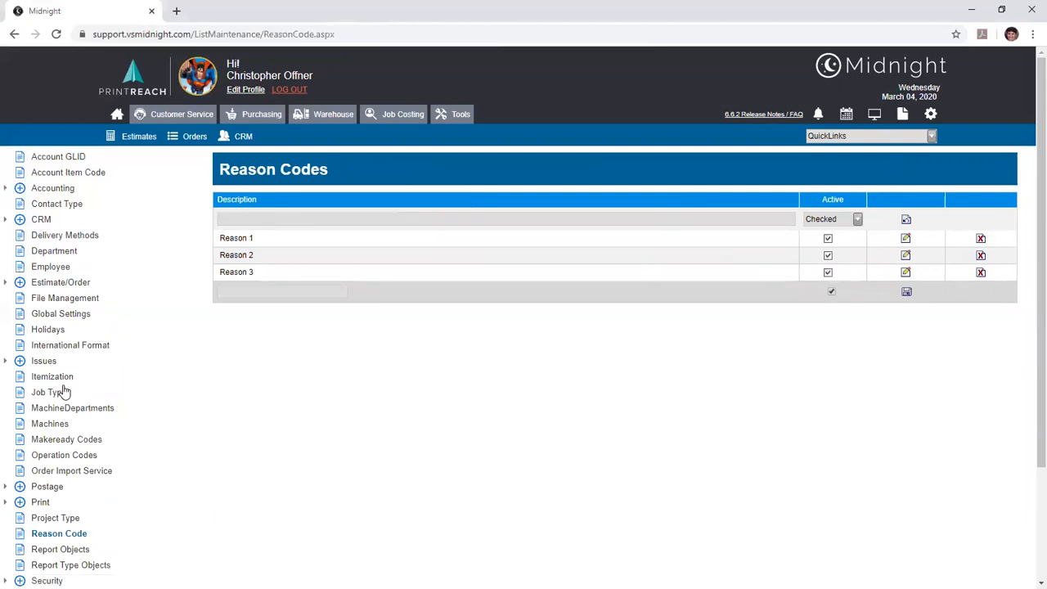
scroll(65, 390, down, 3)
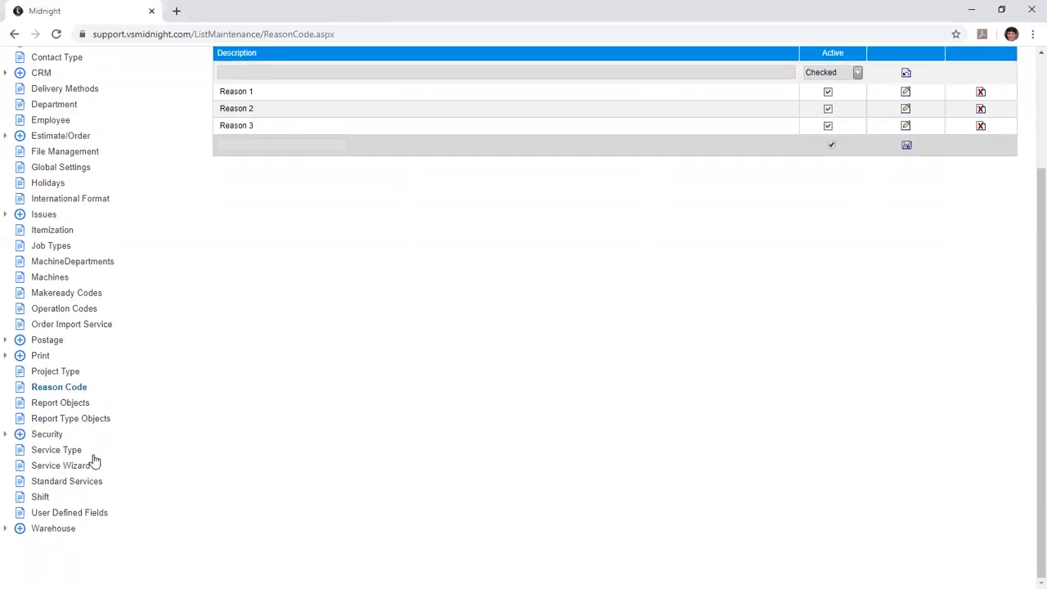
click(98, 514)
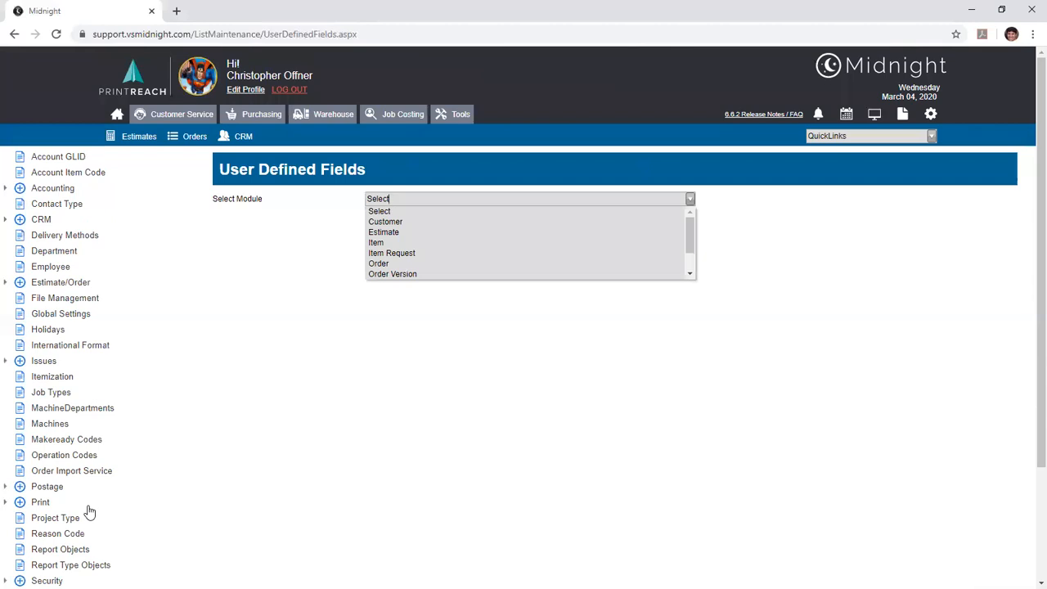
key(o)
key(Return)
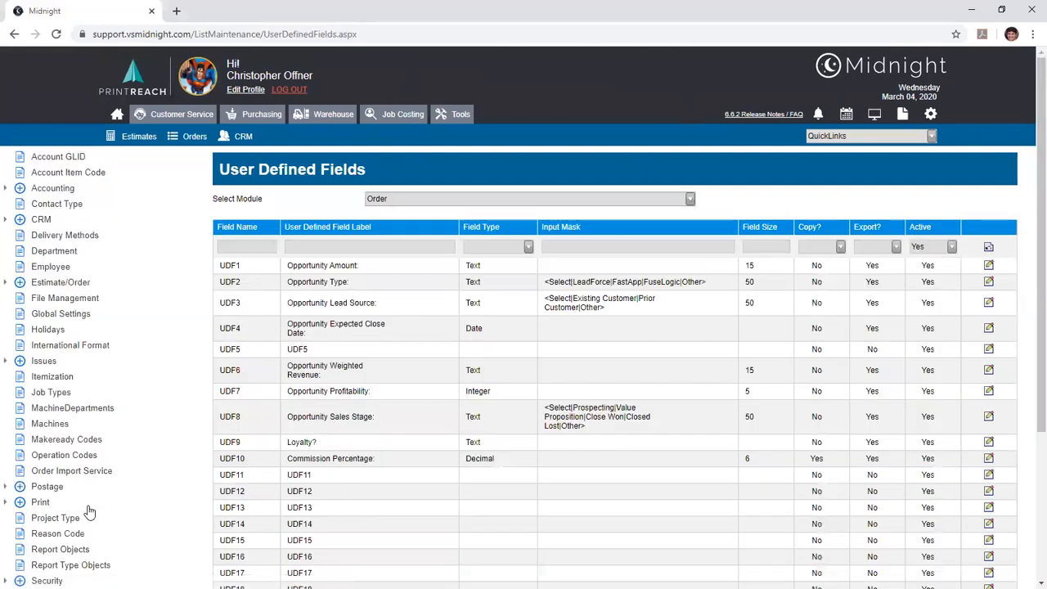
scroll(312, 474, down, 3)
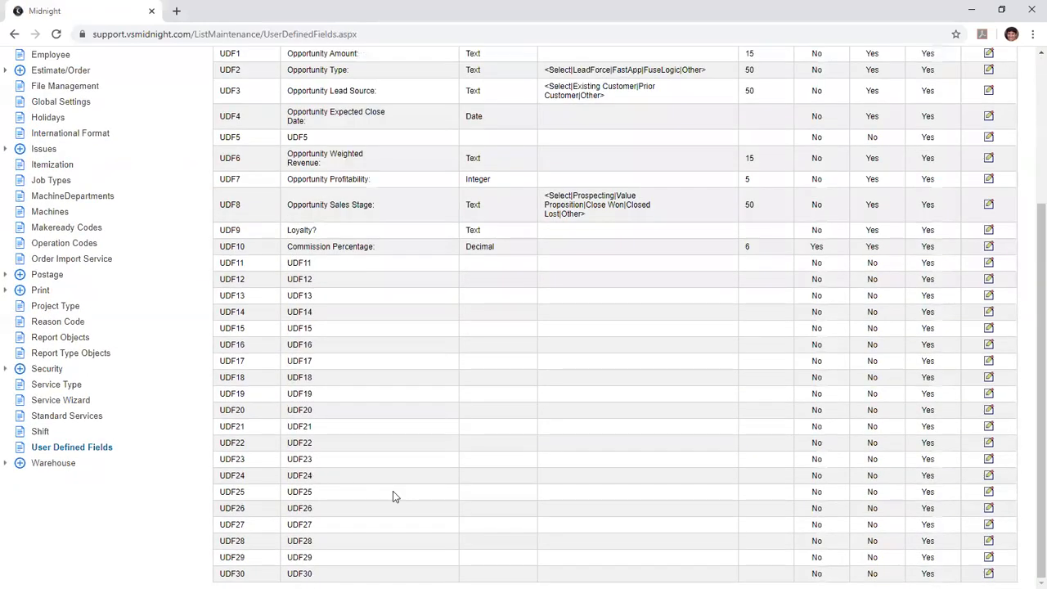
- Open the UDF11 order field for editing and set its field type to Text
scroll(627, 327, up, 2)
click(990, 395)
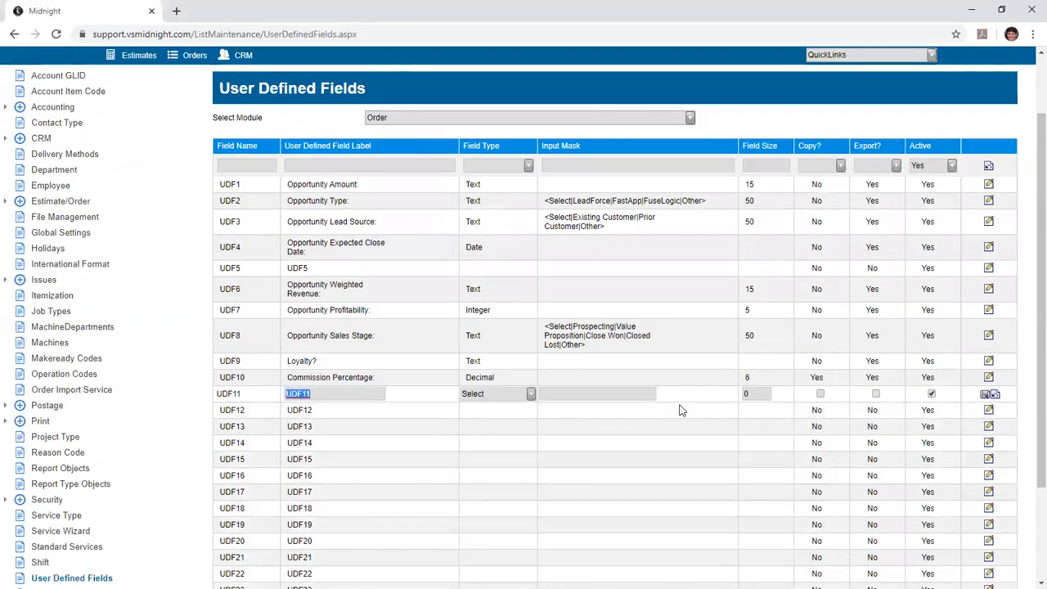
key(Tab)
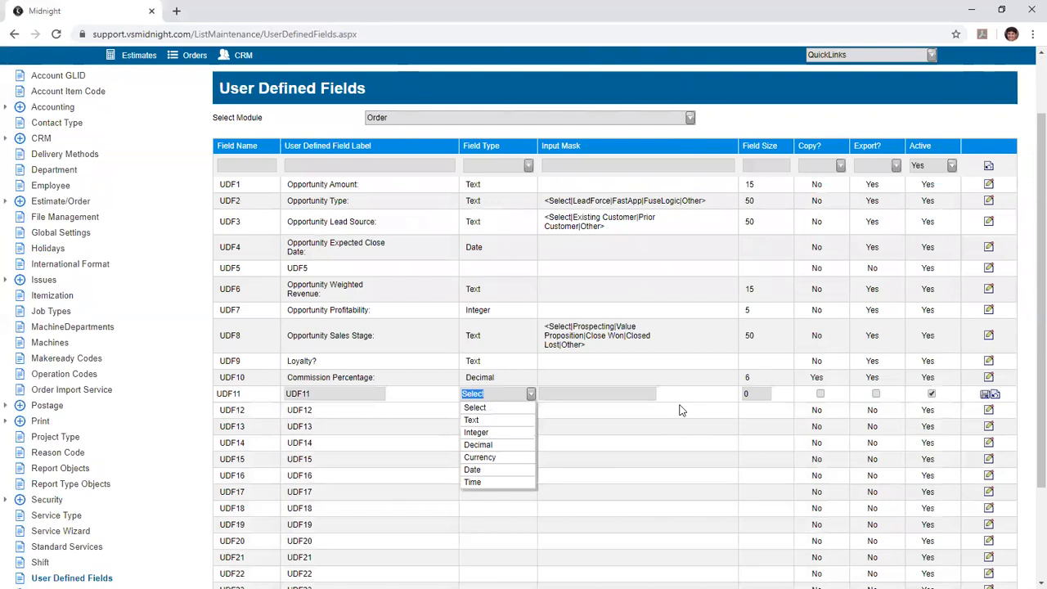
key(Down)
key(Return)
key(Tab)
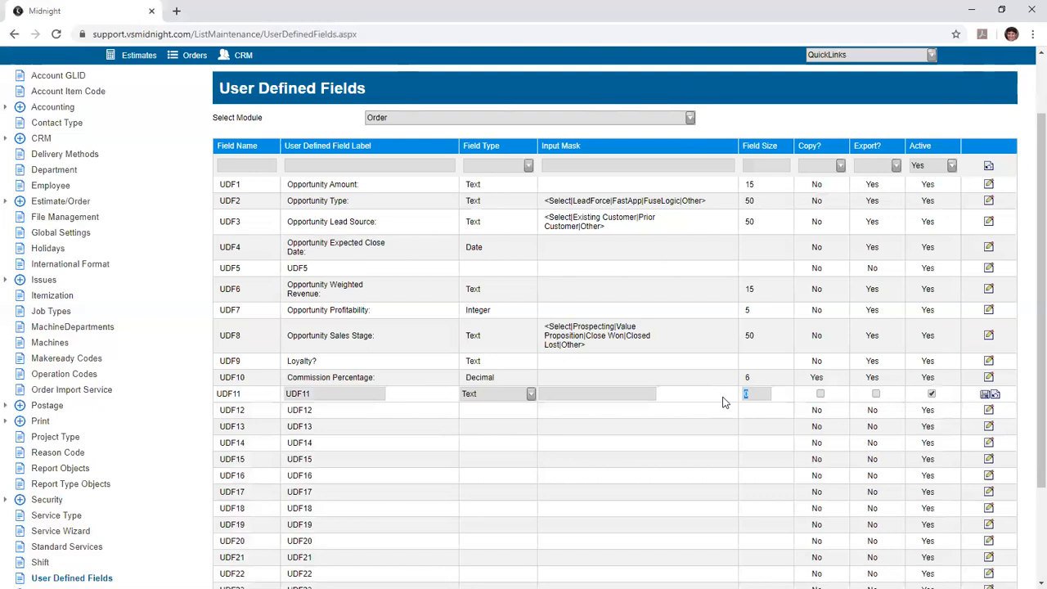
- Examine the Opportunity Sales Stage input mask as an example for UDF11, and cancel the UDF11 edit
click(626, 399)
mouse_move(587, 345)
mouse_down()
mouse_move(557, 345)
mouse_move(544, 326)
mouse_up()
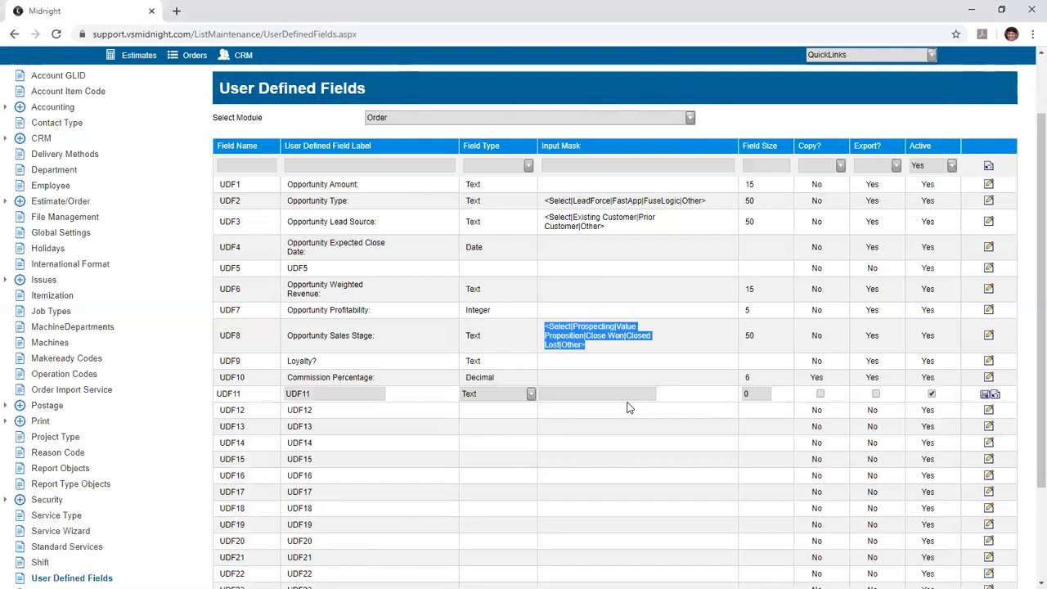
click(627, 403)
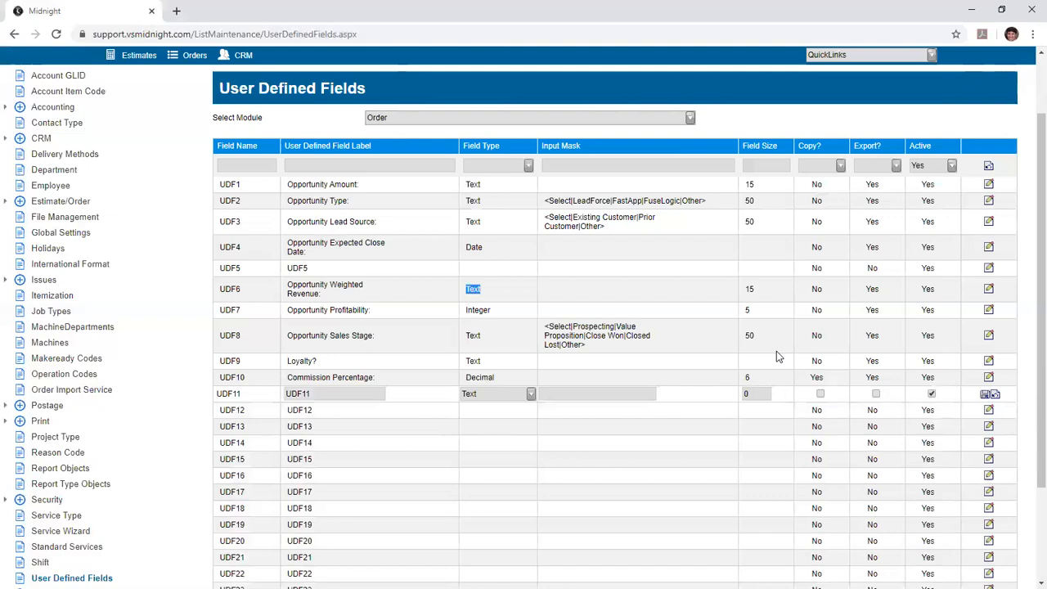
click(778, 356)
click(995, 395)
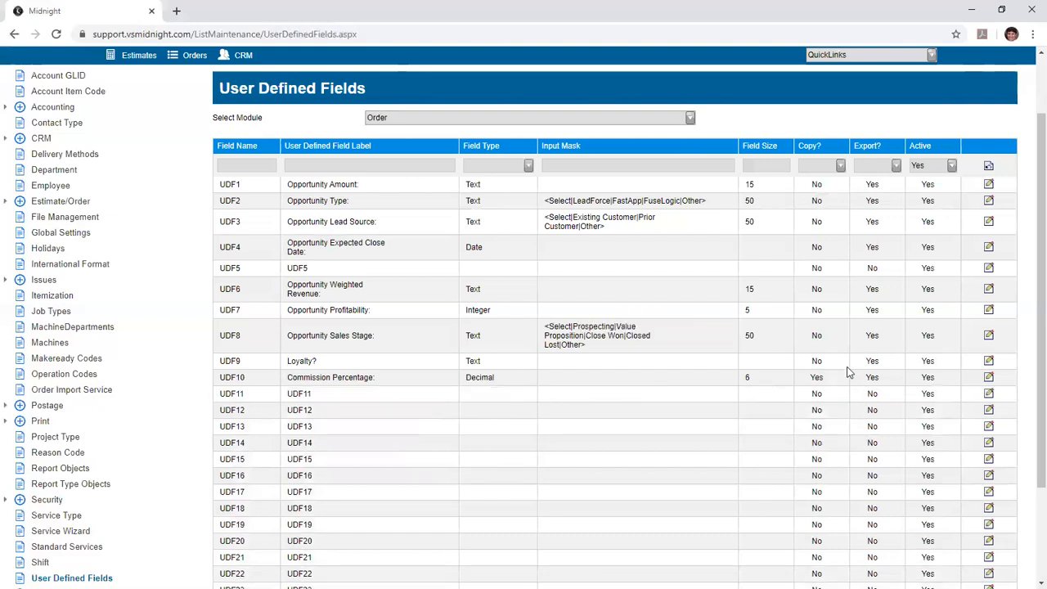
scroll(888, 402, up, 1)
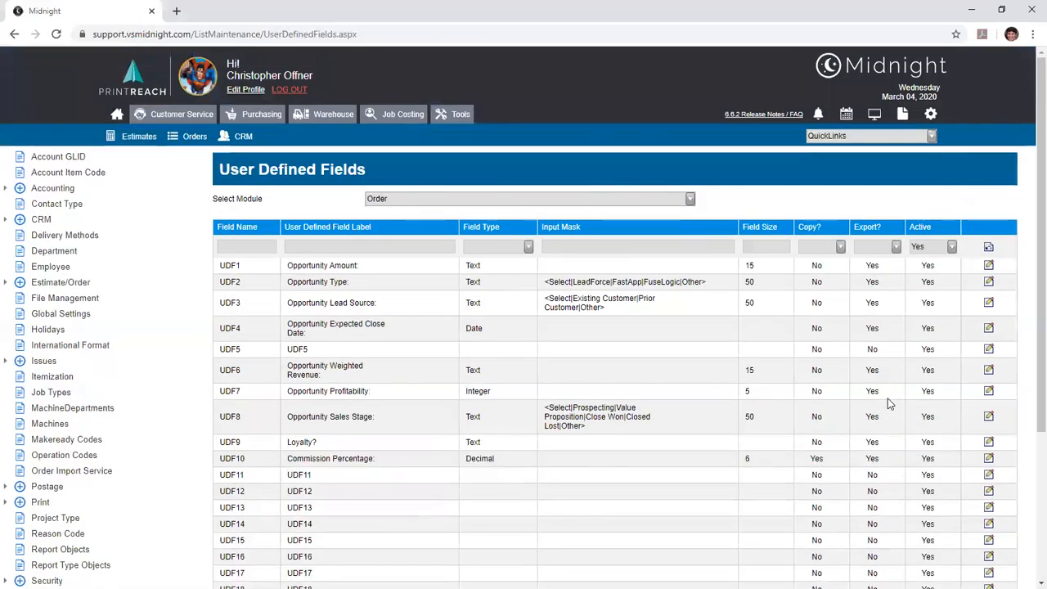